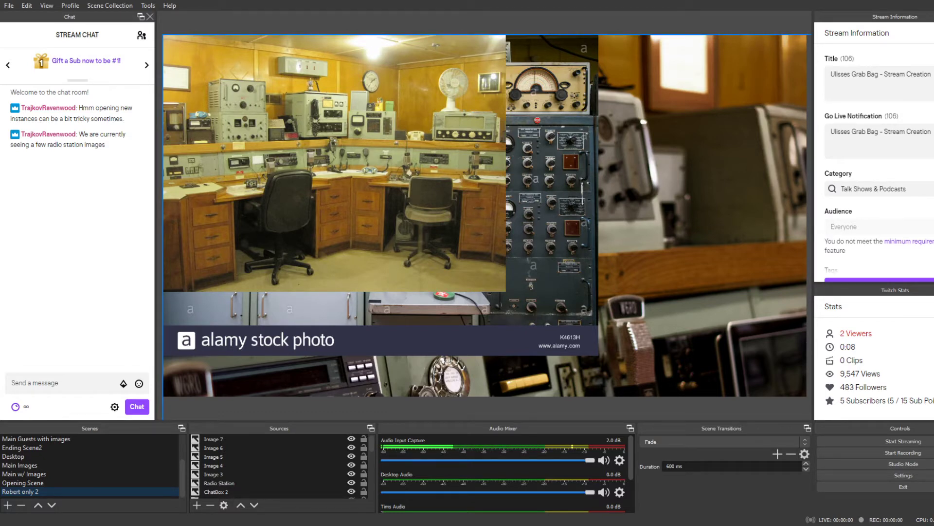
- Shift the radio-room photo right and down, then select the stream title text and scroll the panels
drag(456, 216, 492, 253)
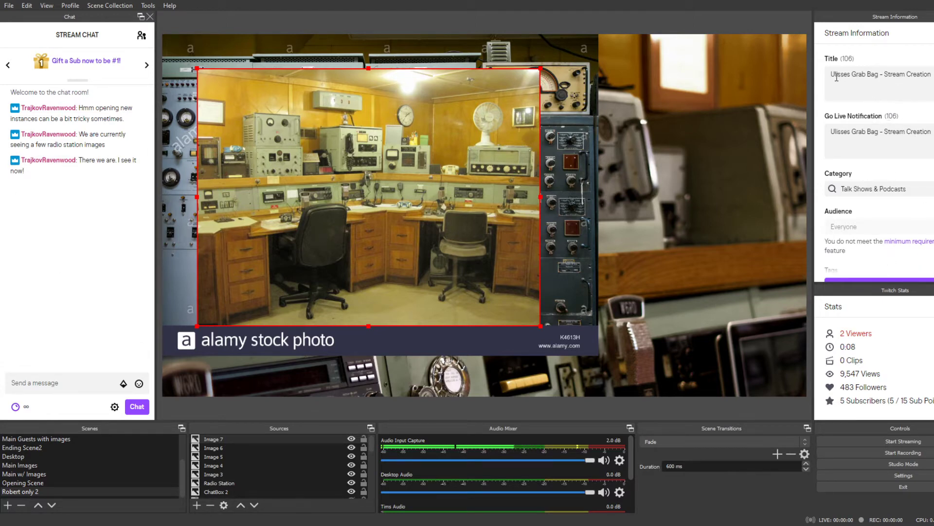
drag(837, 77, 926, 70)
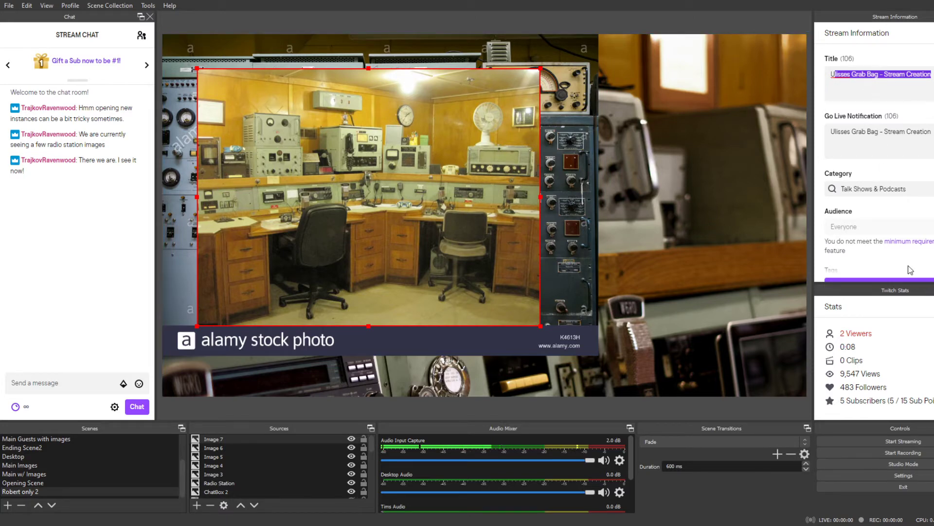
scroll(880, 155, down, 3)
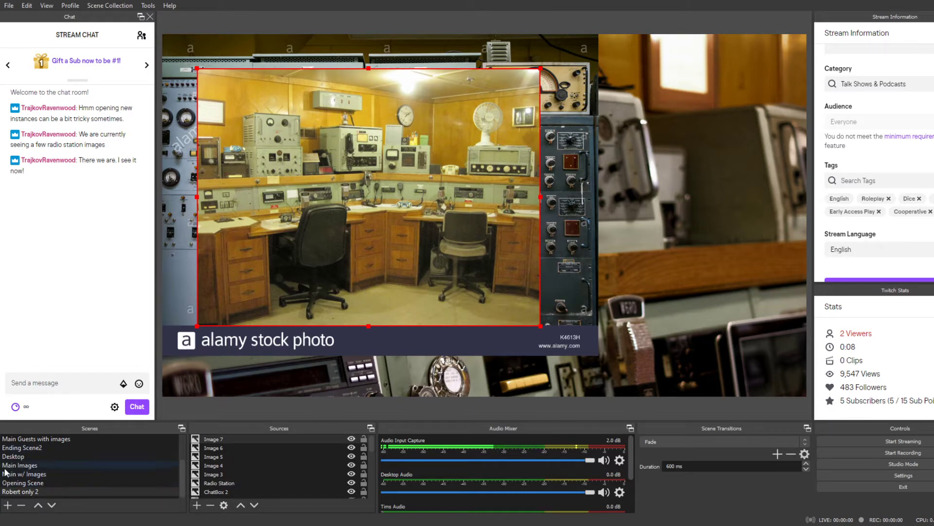
scroll(39, 475, up, 1)
scroll(39, 475, up, 3)
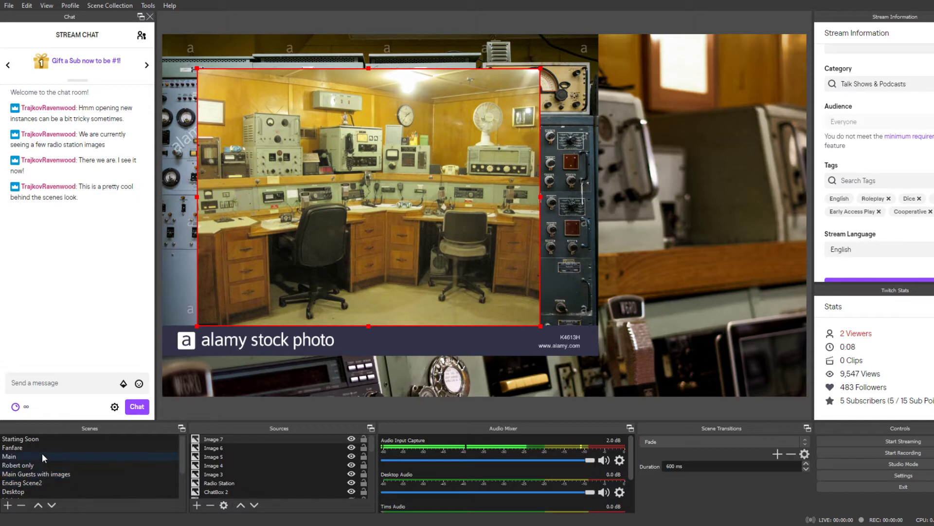
click(275, 465)
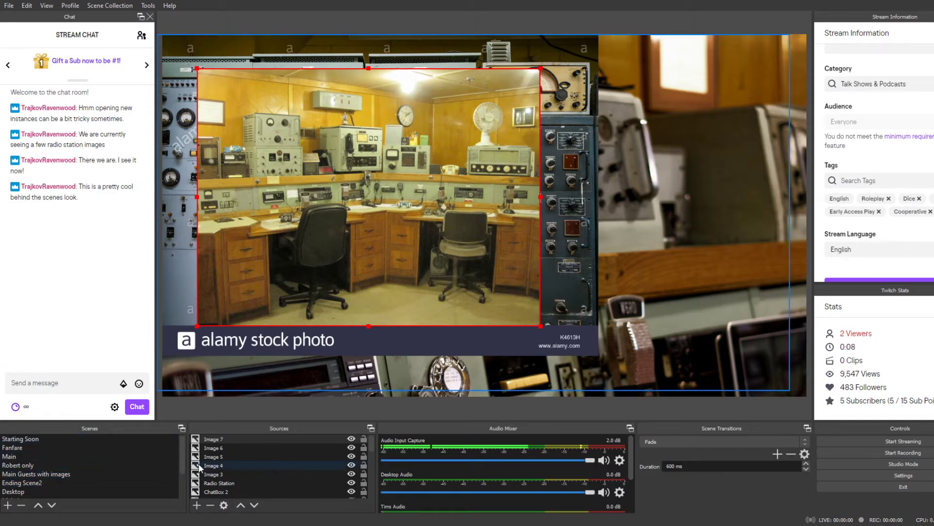
click(264, 473)
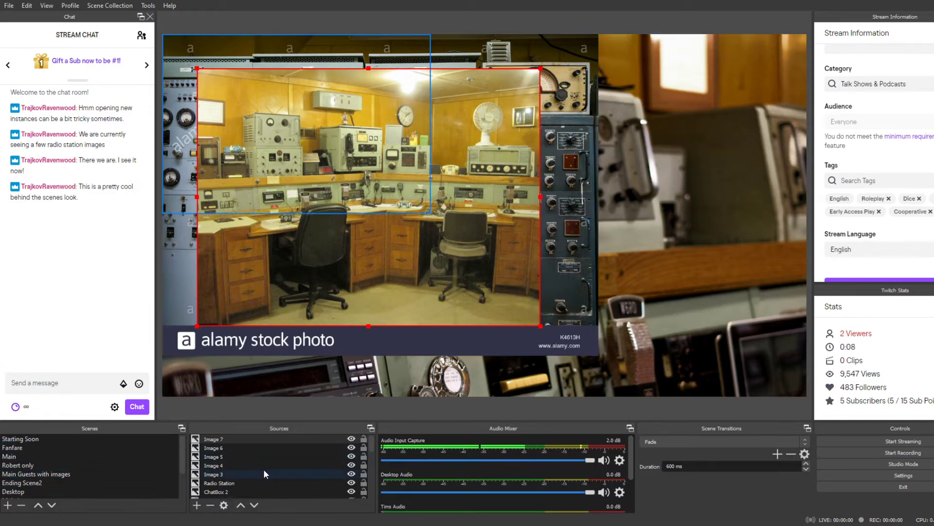
scroll(446, 445, down, 5)
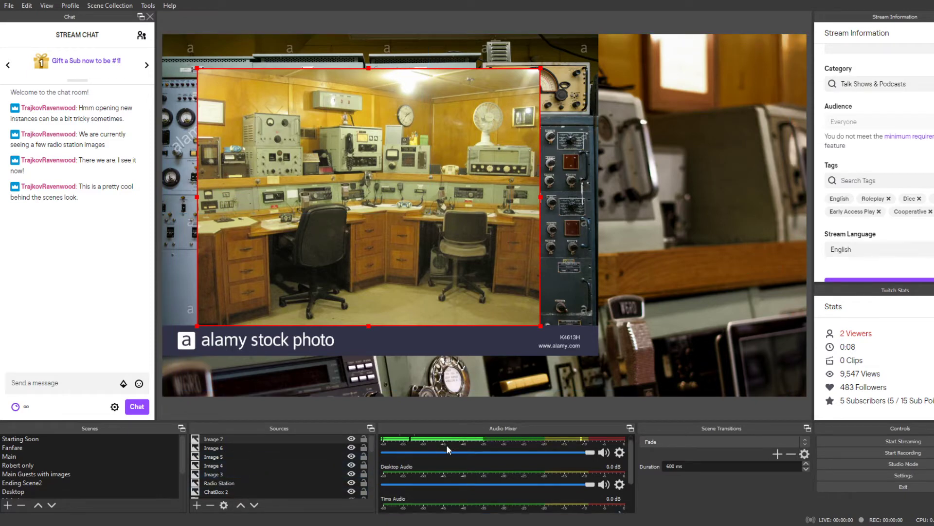
scroll(445, 445, up, 3)
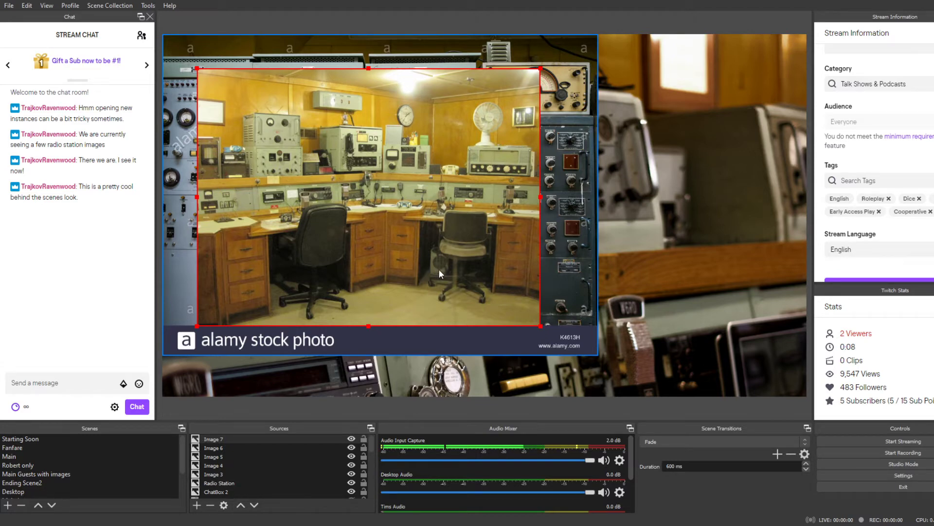
- Snap the radio-room photo to the top-left, enlarge it across the canvas, and nudge it up
drag(439, 269, 404, 241)
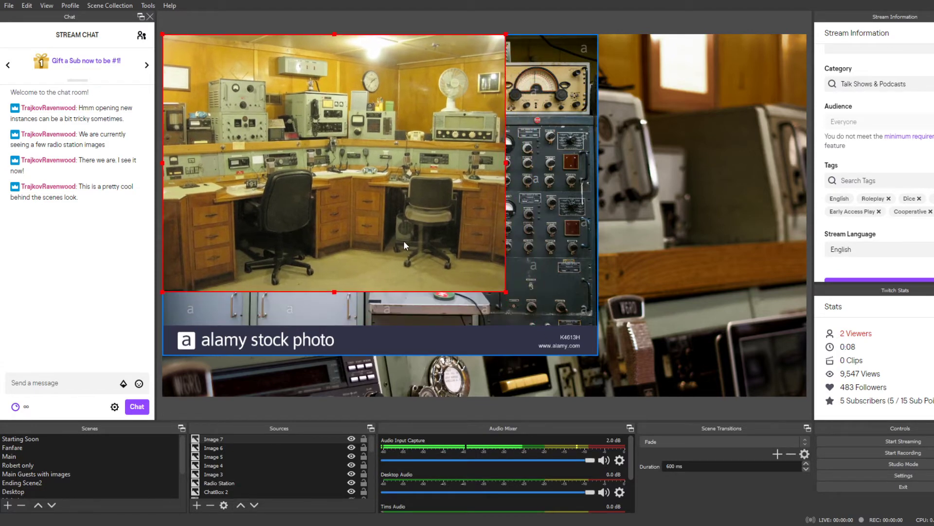
drag(506, 291, 804, 375)
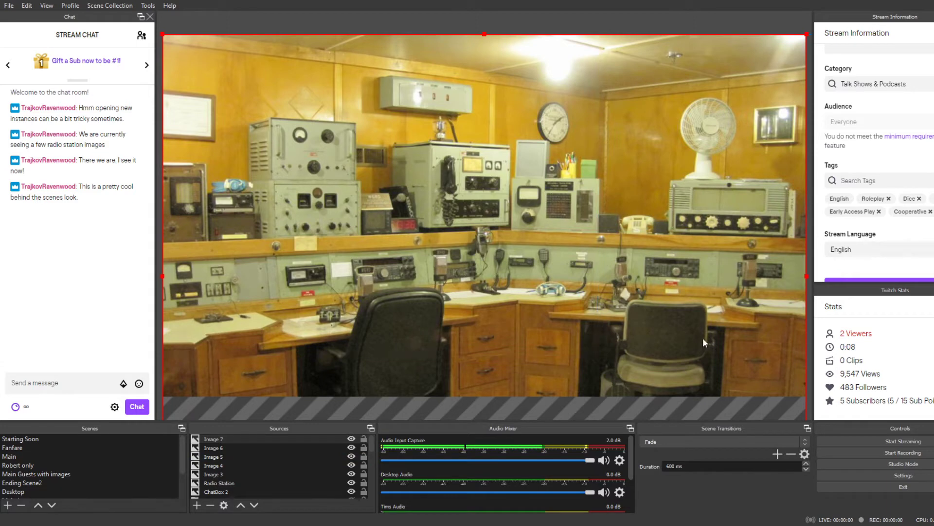
drag(703, 338, 708, 315)
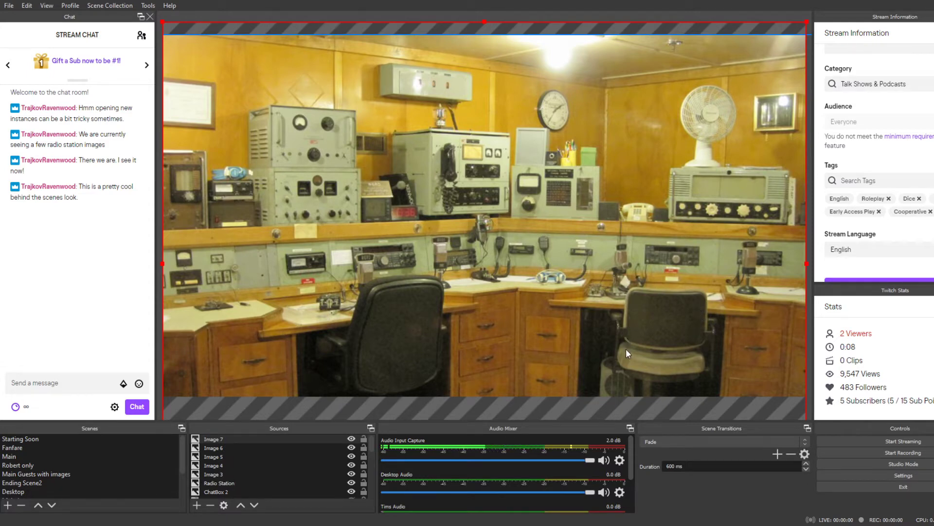
- Hide Image 7 and stretch the Image 6 equipment-panel photo over the whole canvas
click(351, 439)
click(318, 448)
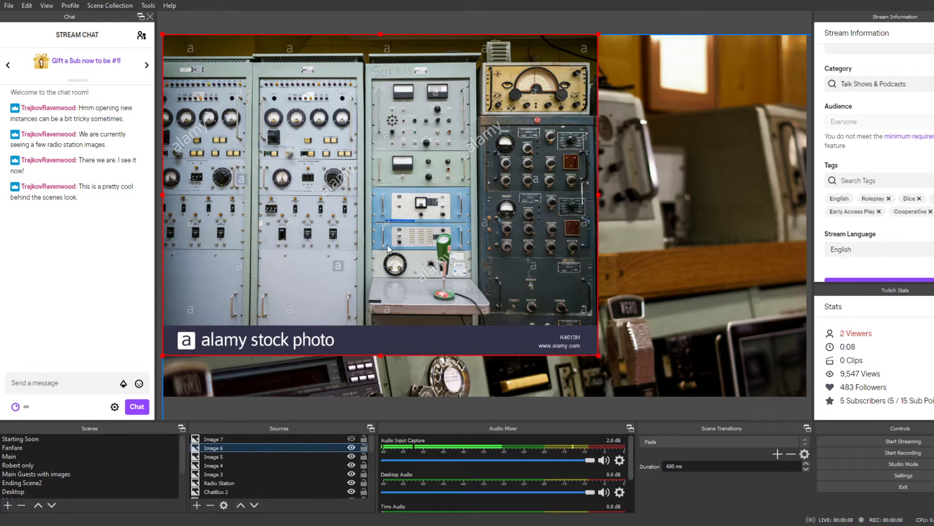
drag(597, 356, 805, 430)
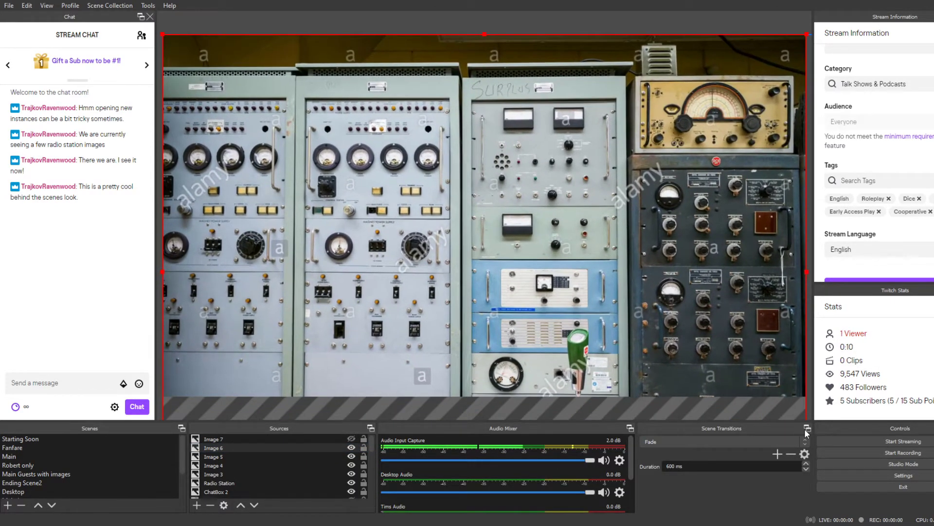
drag(653, 329, 650, 220)
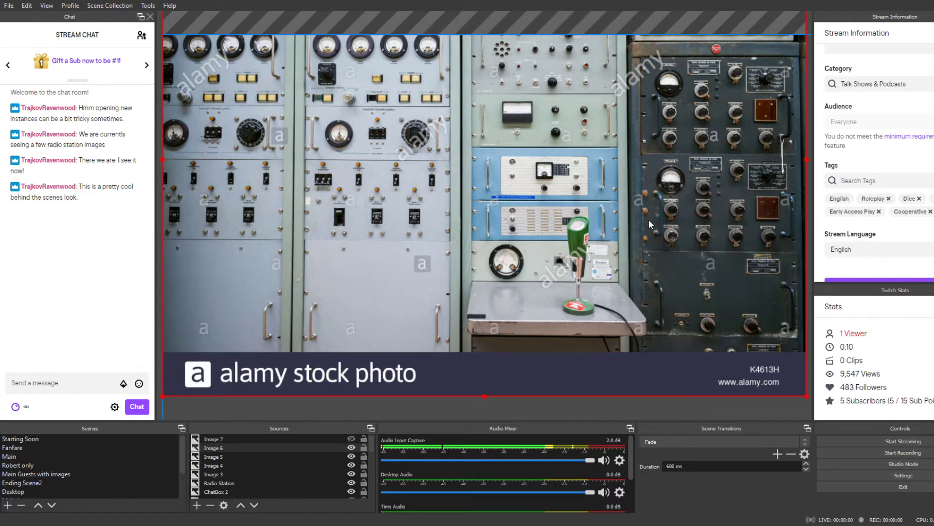
drag(649, 220, 649, 295)
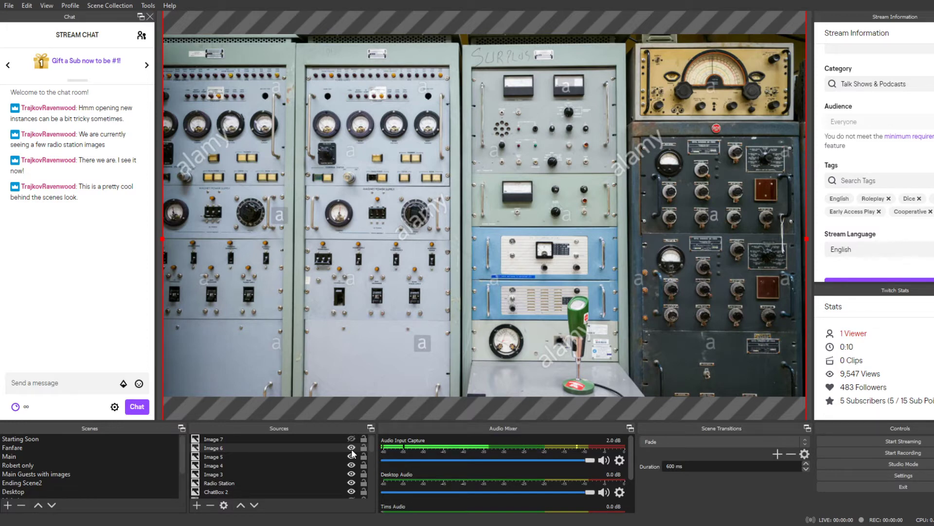
- Hide Image 6, select the Image 5 radio-desk photo and resize it from its top-left corner
click(351, 447)
click(281, 457)
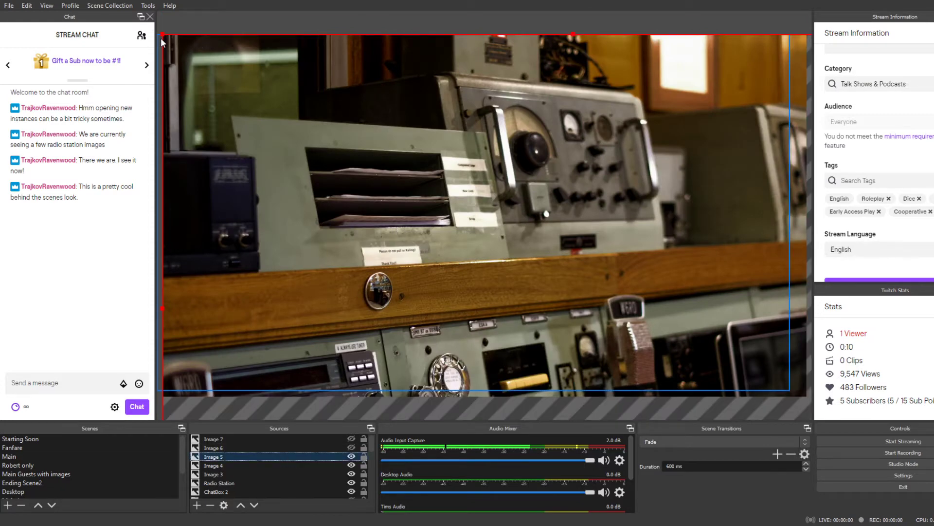
drag(162, 36, 305, 114)
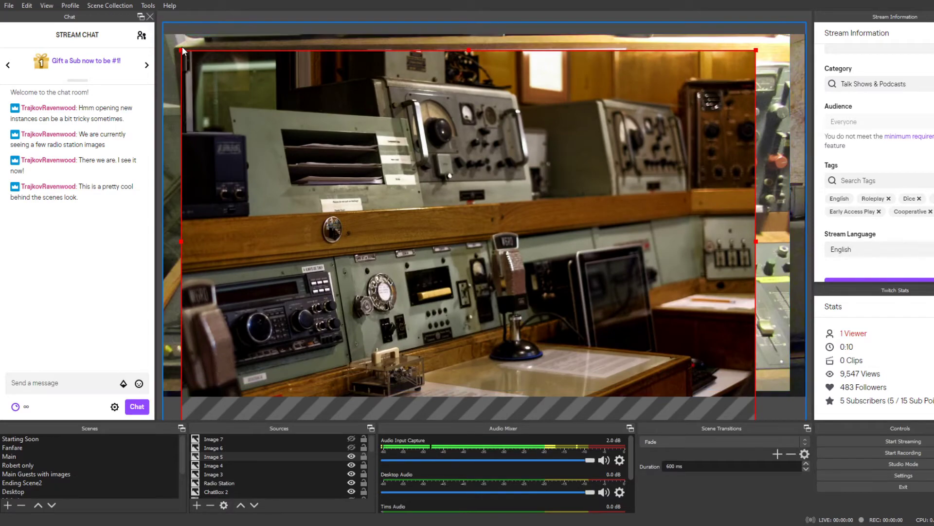
drag(180, 48, 306, 72)
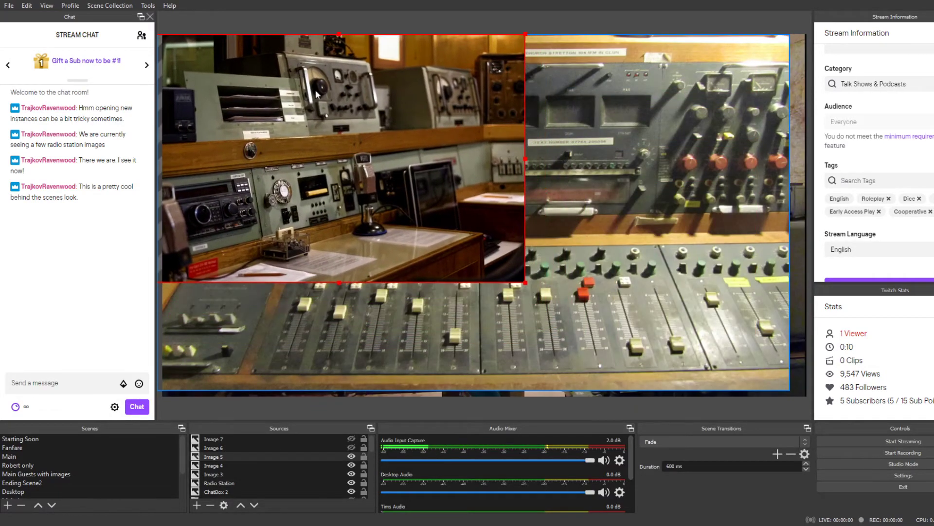
- Enlarge Image 5 to span the canvas and move it up to cover the top edge
click(528, 279)
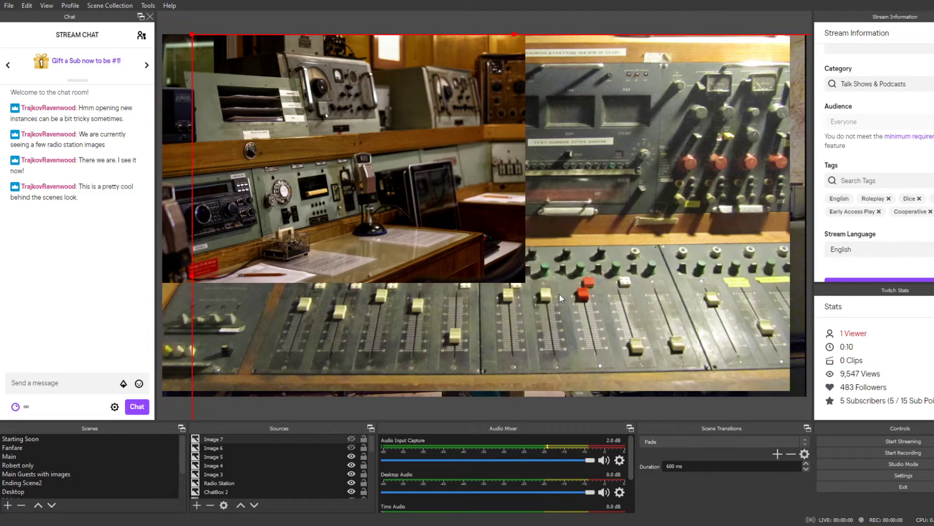
click(522, 282)
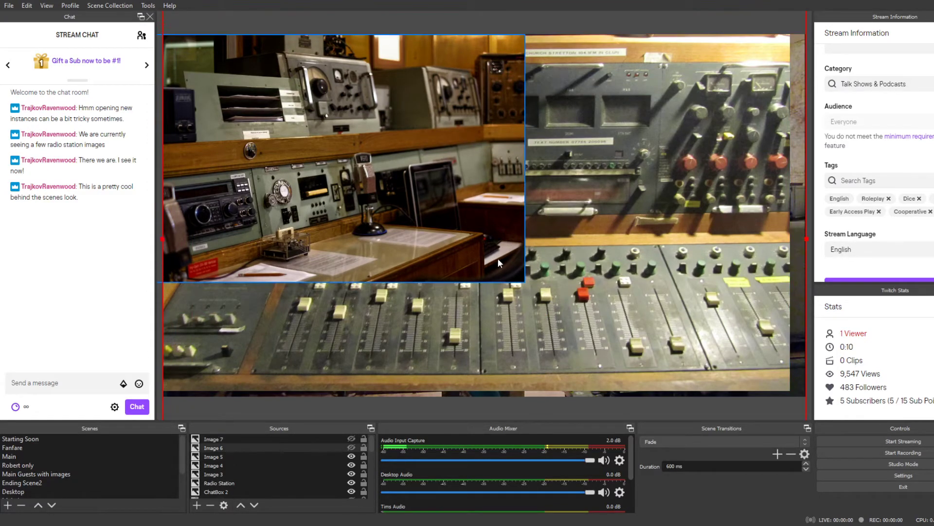
click(509, 270)
drag(526, 282, 804, 373)
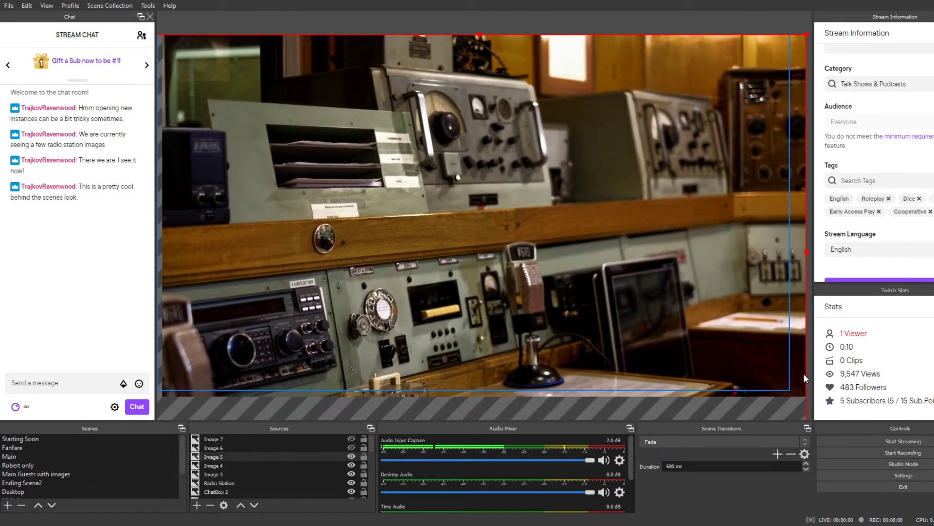
drag(519, 260, 522, 222)
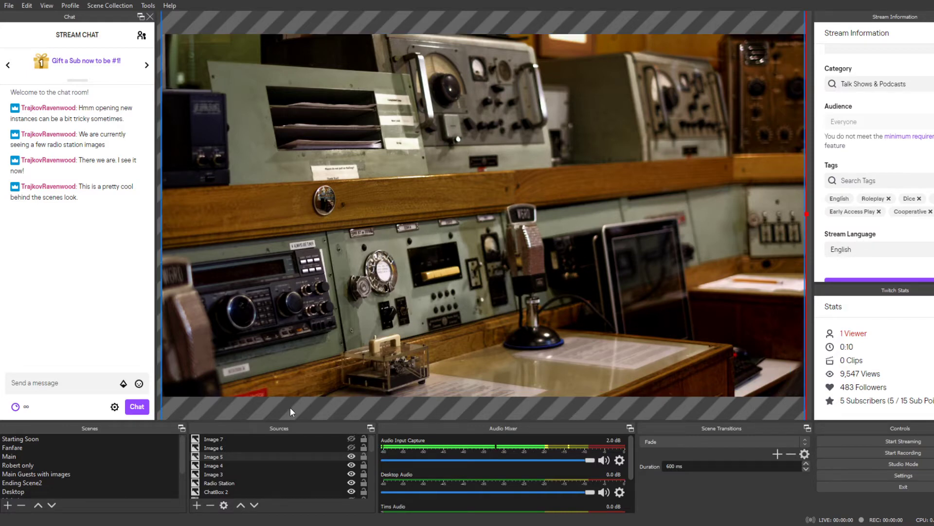
- Hide Image 5, stretch the Image 4 mixing-desk photo over the canvas, then hide Image 4
click(351, 456)
click(235, 465)
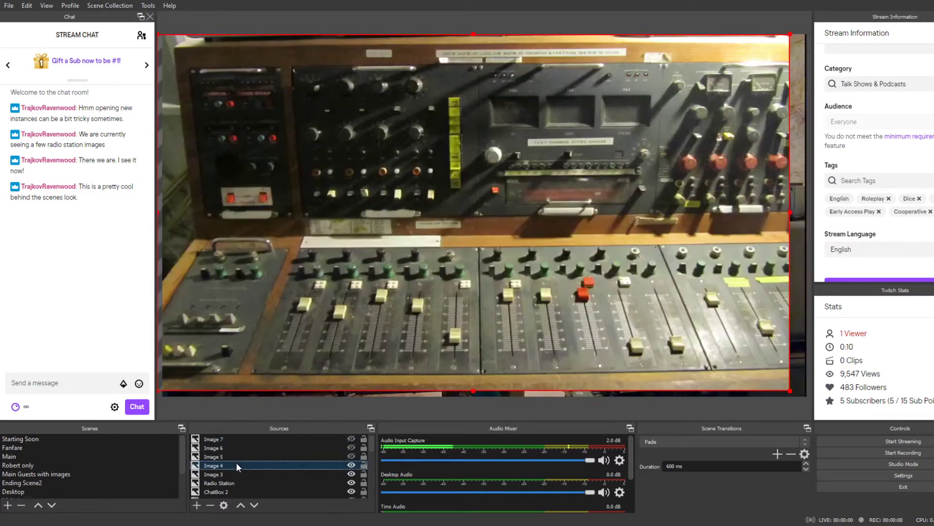
drag(409, 289, 419, 281)
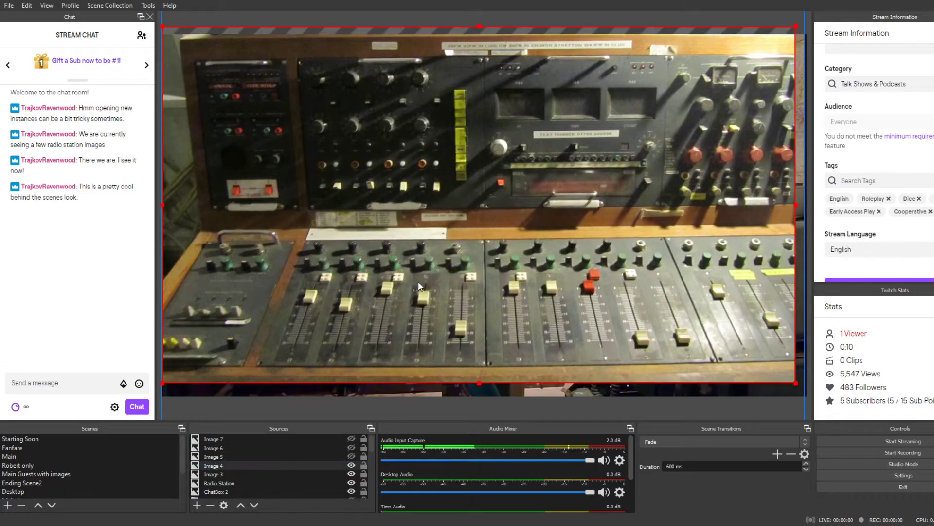
drag(795, 382, 826, 395)
drag(624, 326, 608, 338)
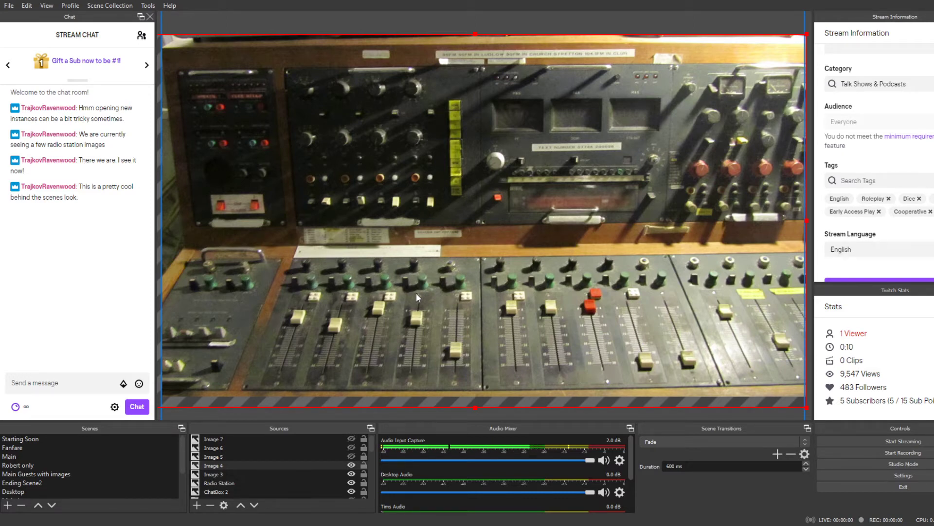
click(352, 463)
- Select the Image 3 radio-room photo, enlarge it and shift it upward in the canvas
click(230, 475)
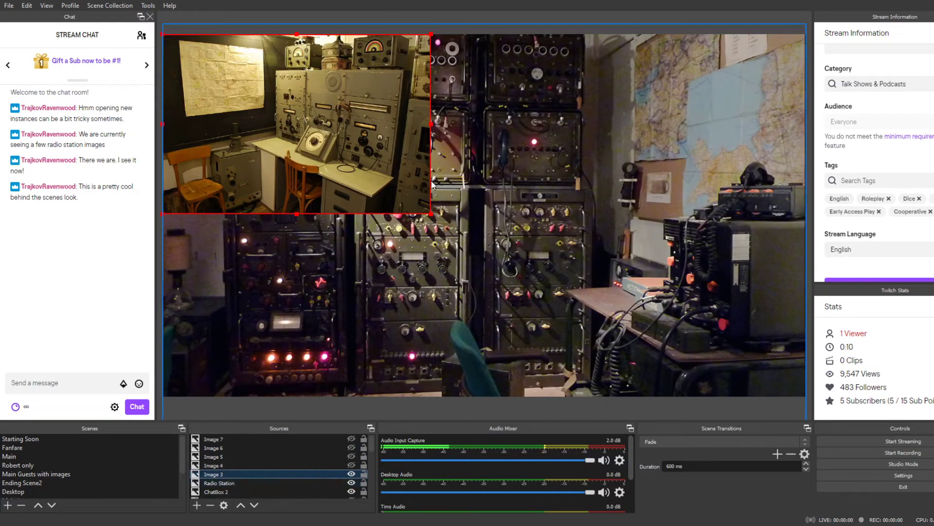
drag(431, 214, 804, 378)
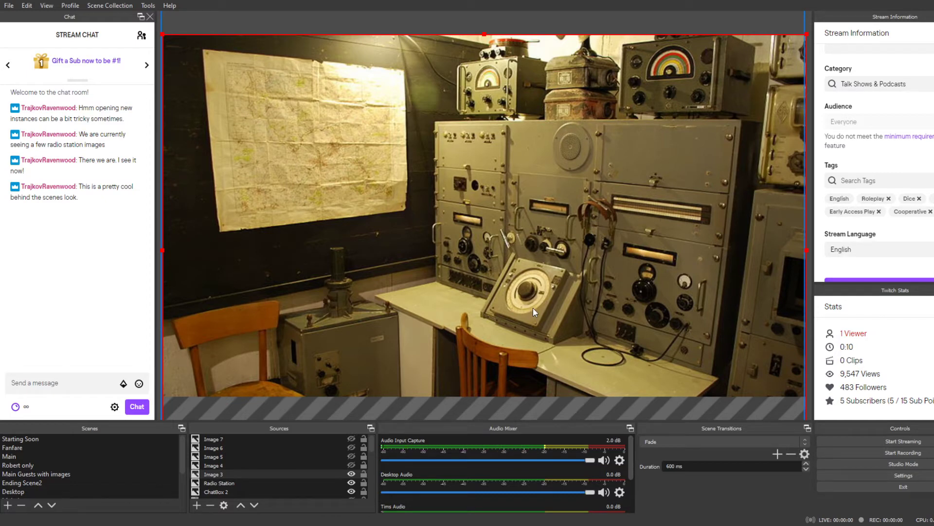
drag(533, 308, 477, 267)
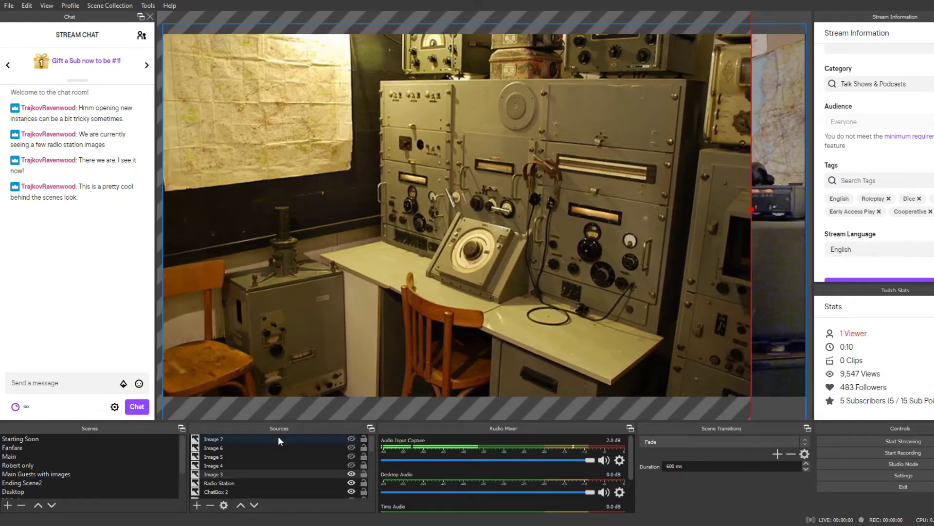
- Delete the Image 3 source from the scene
click(212, 474)
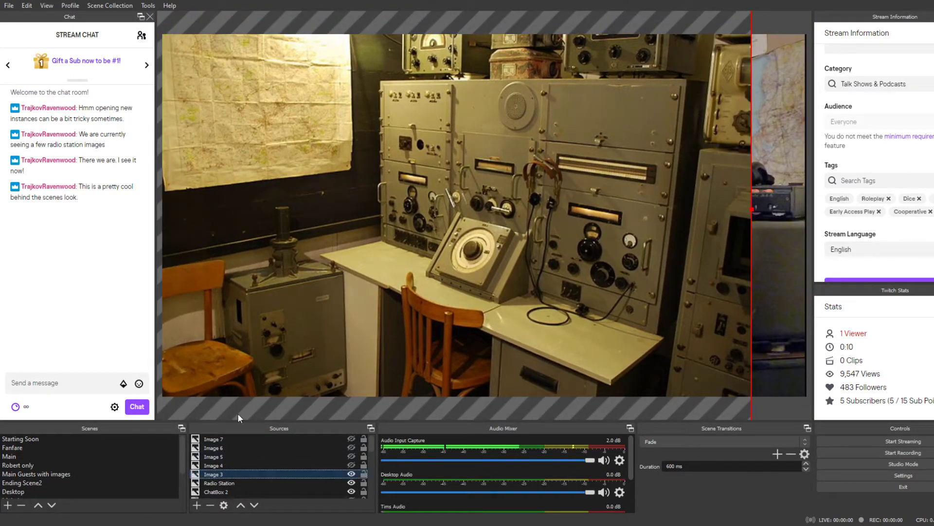
click(245, 342)
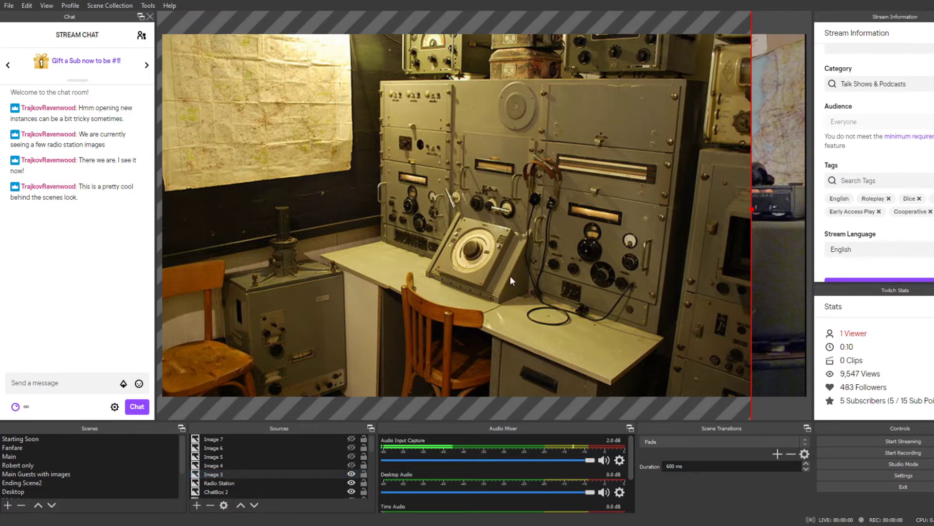
key(Delete)
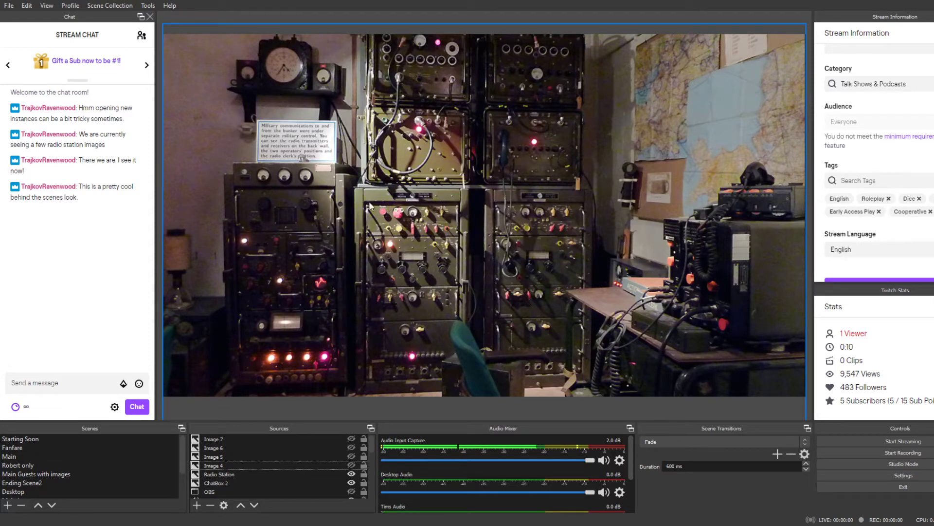
- Snap the top photo to the canvas top edge and shift Image 4 about 75 px left
click(534, 220)
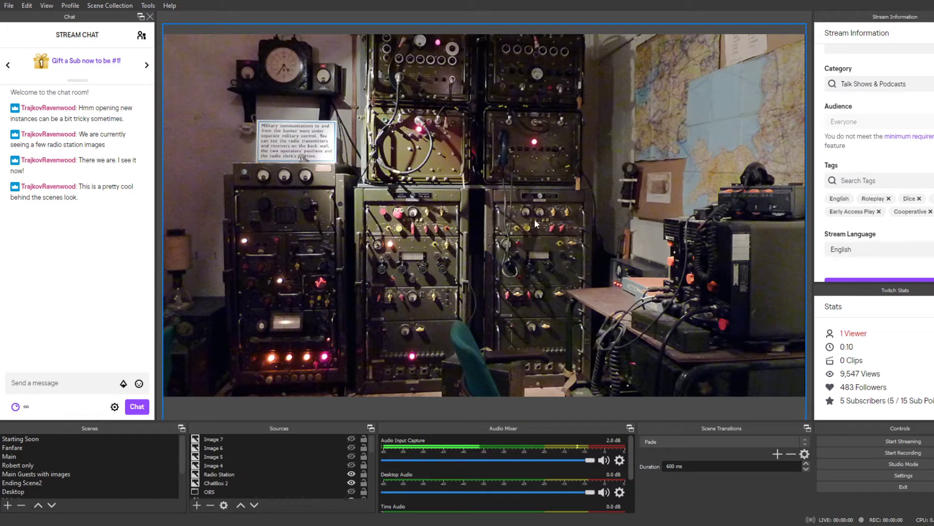
click(530, 253)
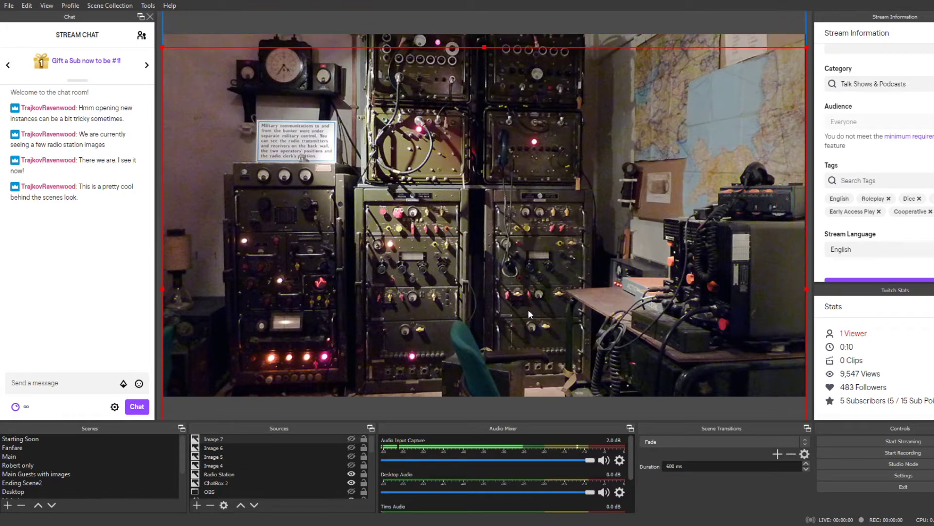
drag(527, 308, 527, 261)
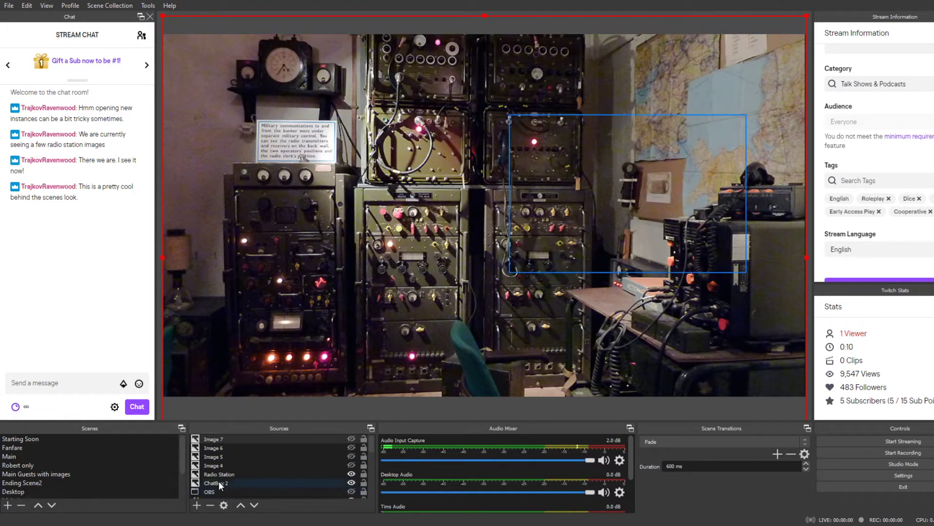
click(224, 466)
drag(442, 237, 407, 232)
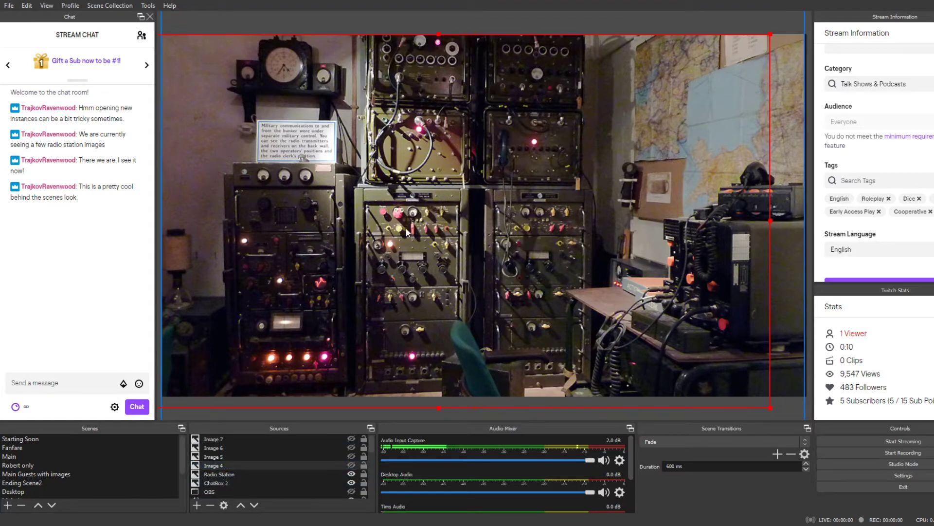
- Select the Radio Station photo and nudge it so it covers the whole canvas
click(450, 231)
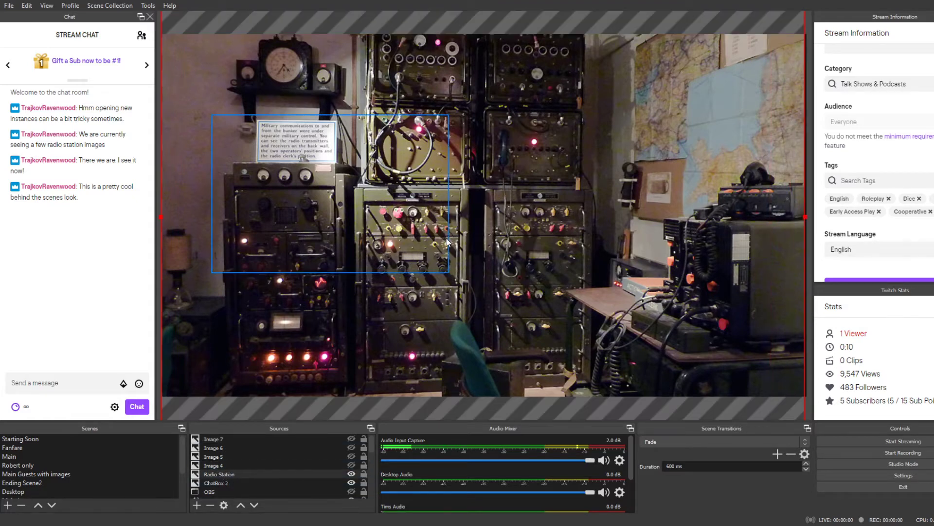
click(505, 253)
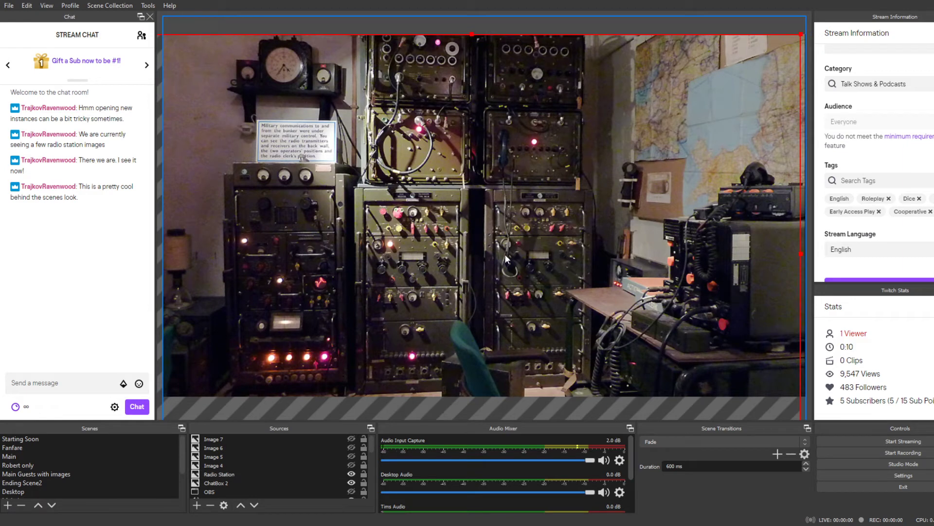
click(505, 253)
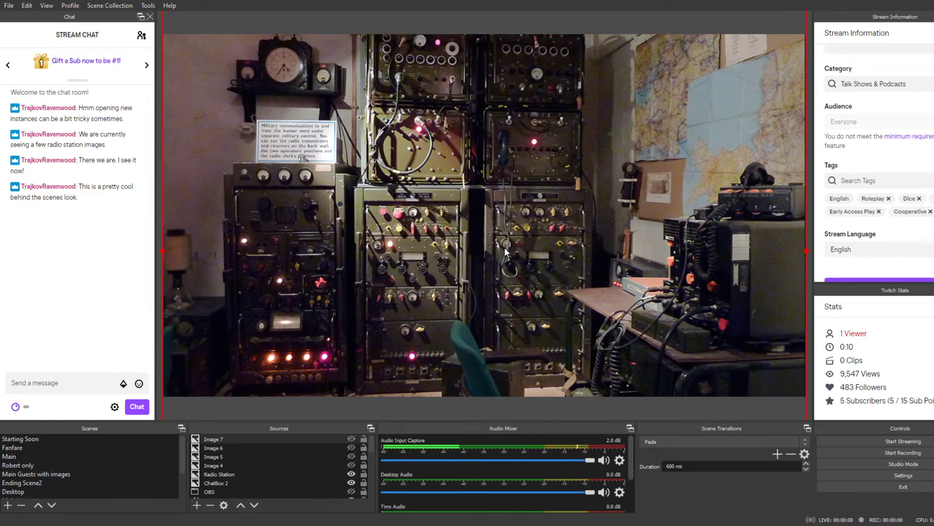
click(499, 269)
click(541, 308)
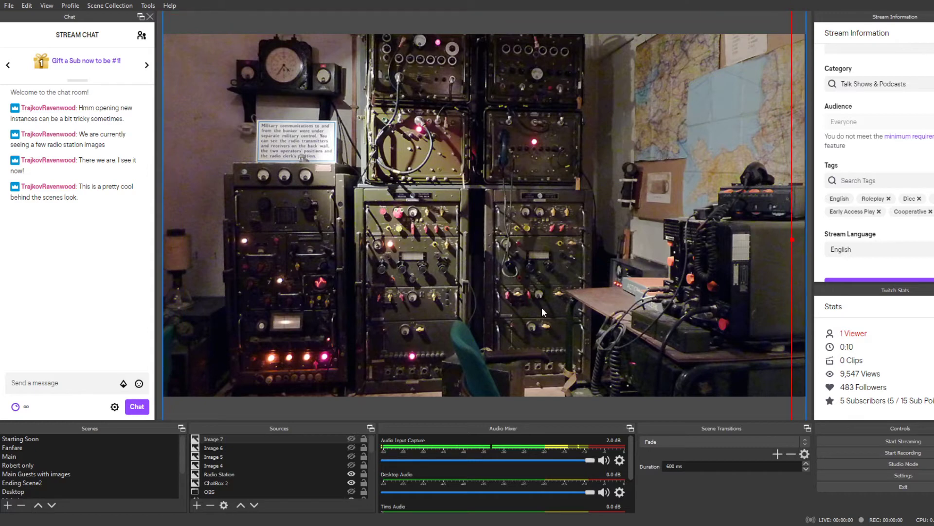
click(538, 300)
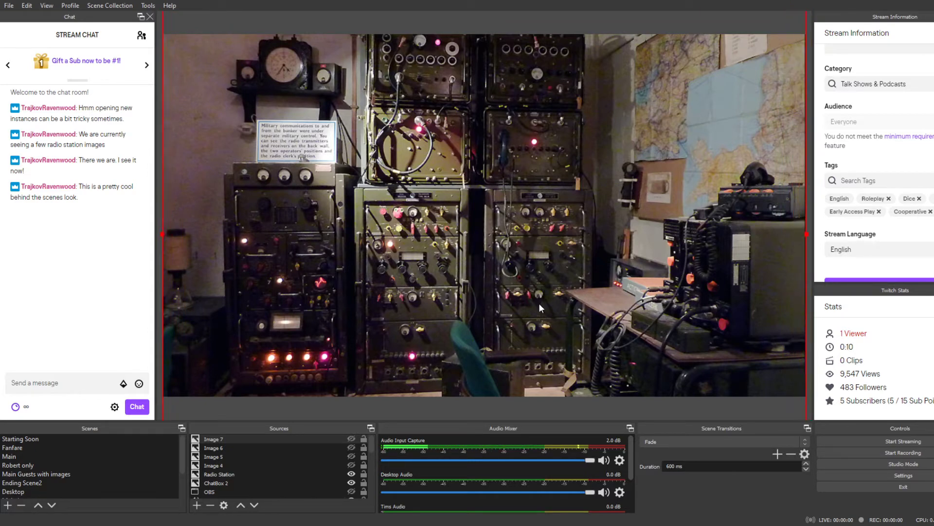
click(224, 473)
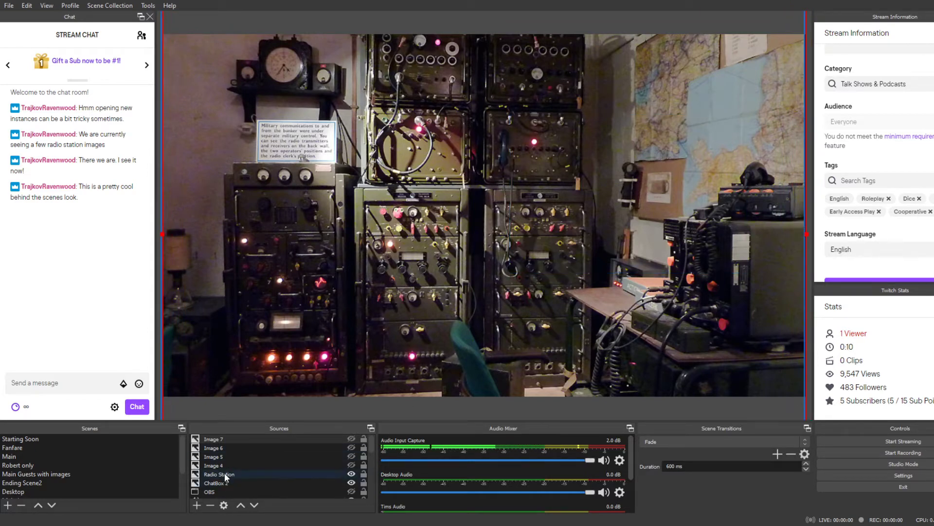
drag(381, 321, 384, 347)
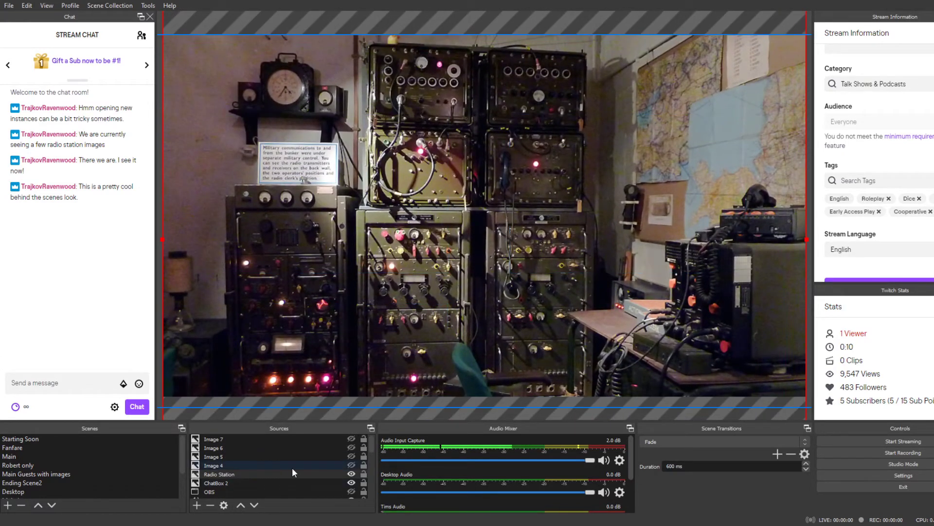
- Drag ChatBox above Radio Station in the Sources list so its green frame appears over the photos
scroll(226, 478, down, 3)
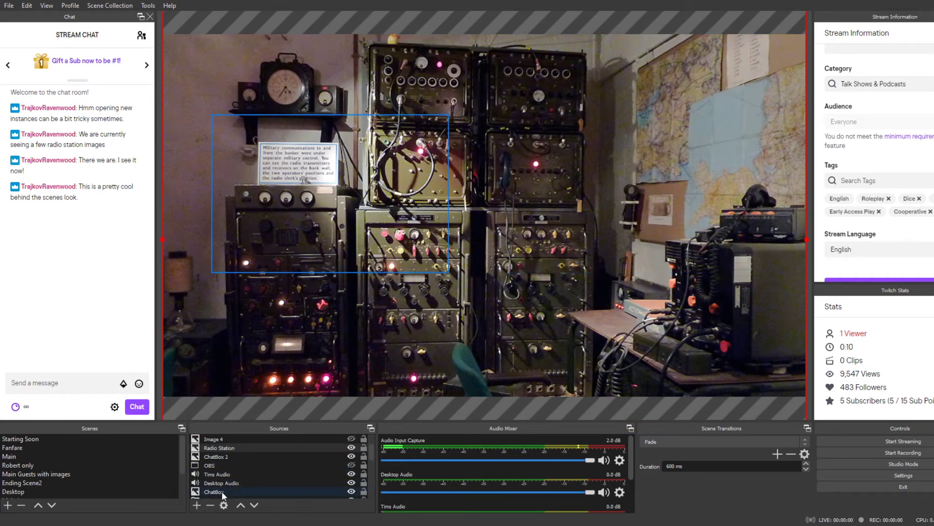
drag(221, 492, 227, 436)
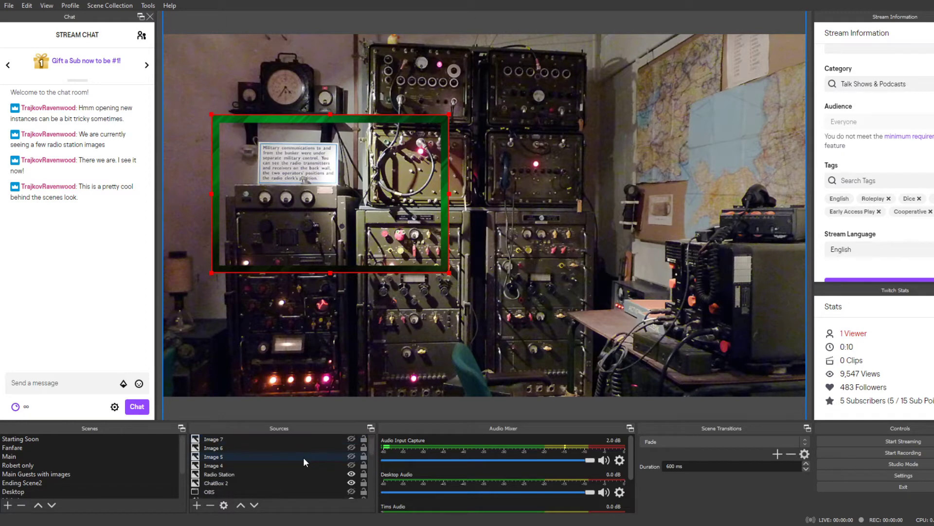
scroll(271, 478, down, 1)
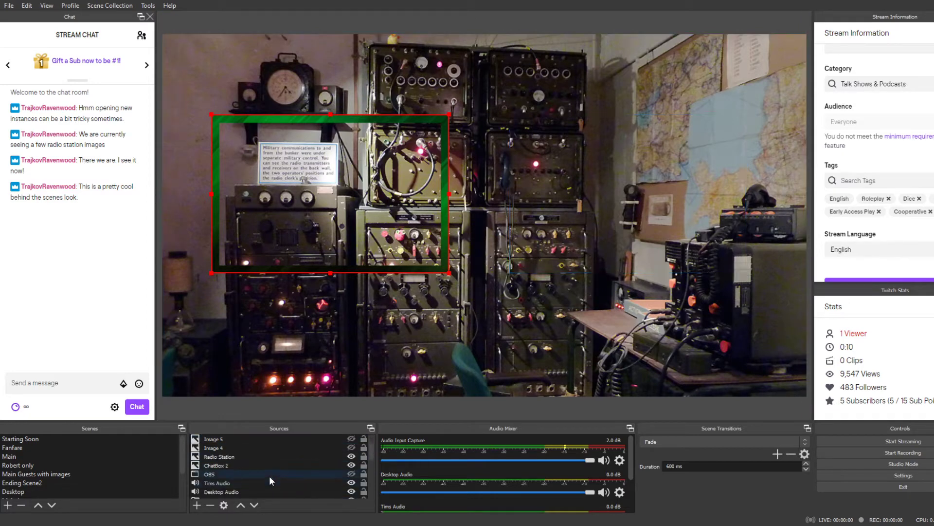
scroll(270, 475, down, 2)
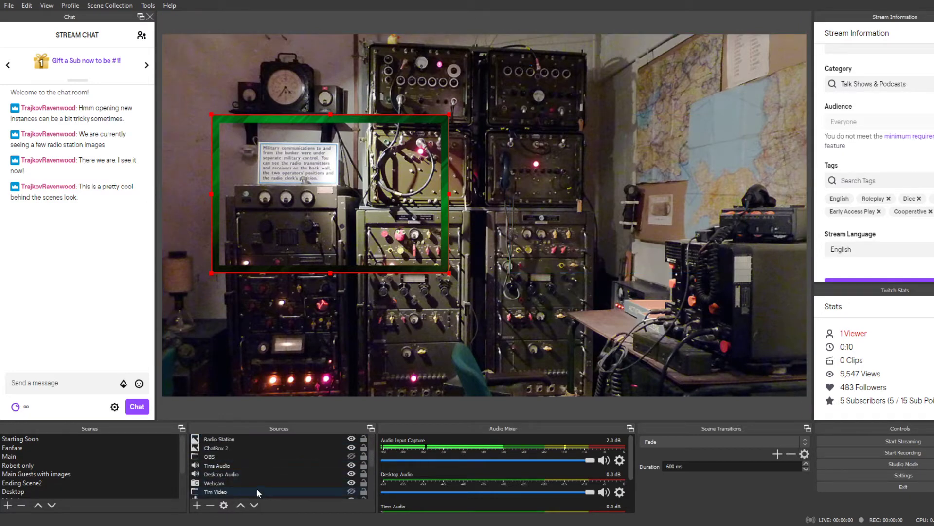
- Move Webcam above the radio-room photos, then fine-tune the green frame's position over the left racks
drag(258, 485, 260, 440)
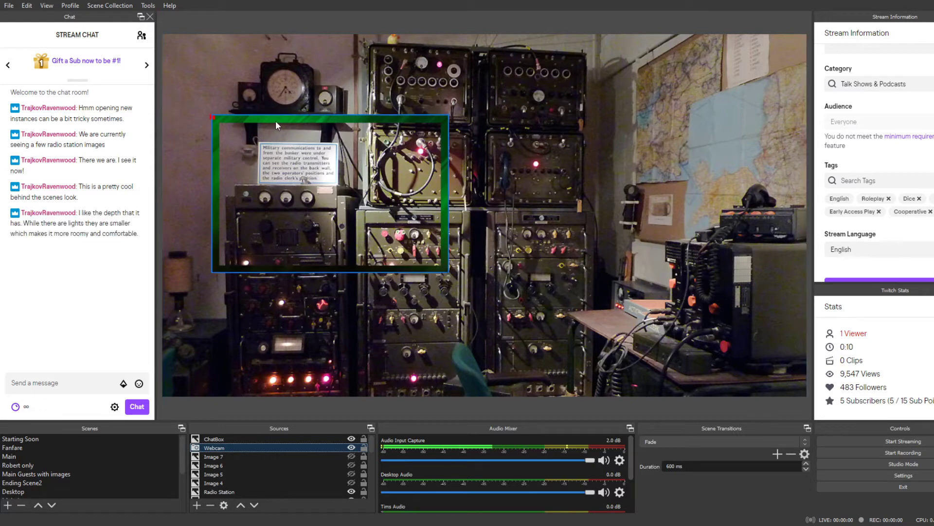
drag(276, 121, 295, 126)
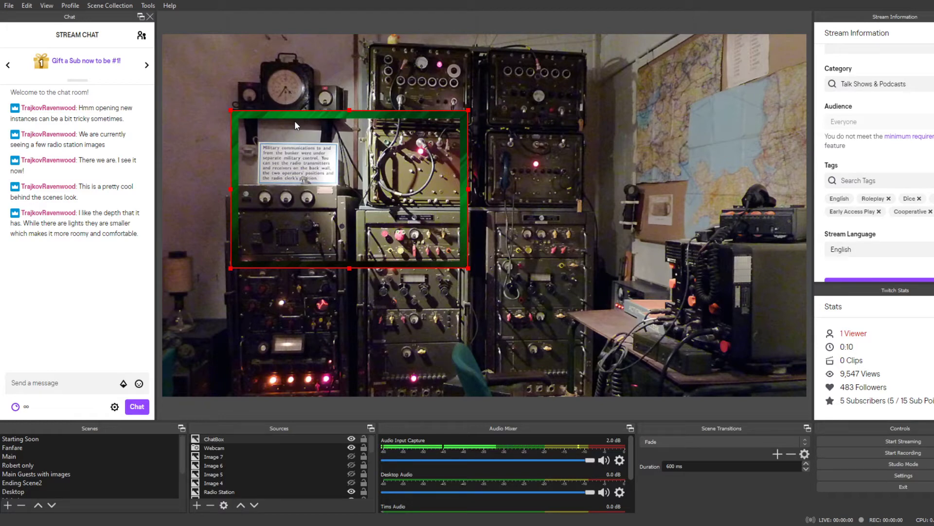
mouse_move(295, 125)
mouse_down()
mouse_move(326, 120)
mouse_move(326, 112)
mouse_move(307, 119)
mouse_up()
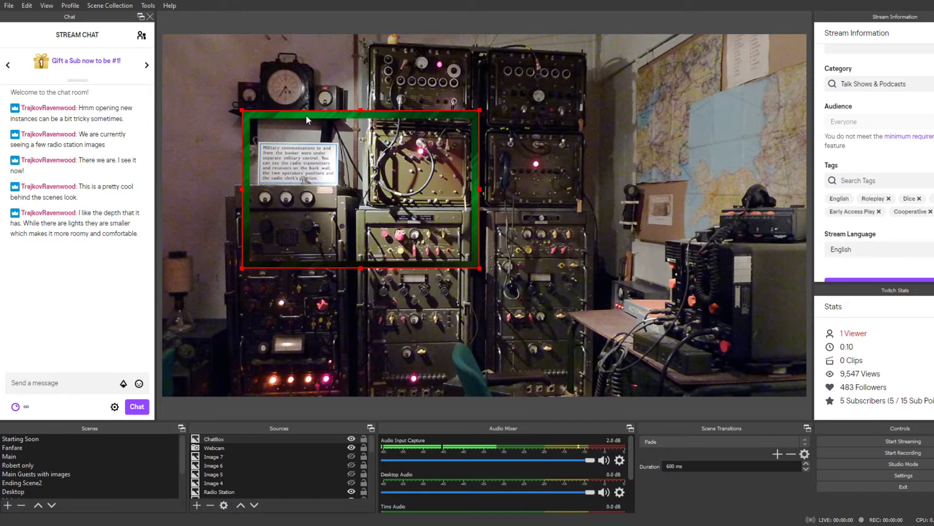
drag(306, 116, 284, 121)
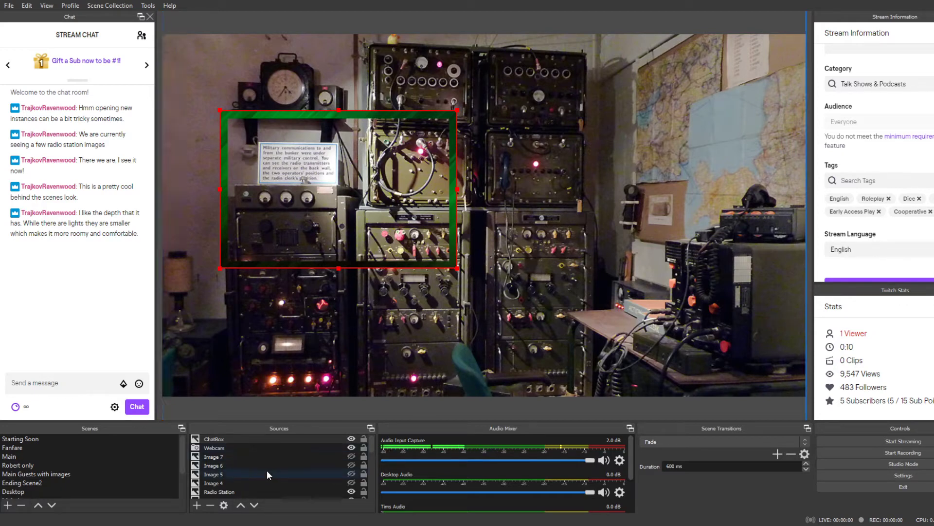
- Toggle the Radio Station photo off to reveal the dark background, then select Image 7
scroll(270, 472, down, 1)
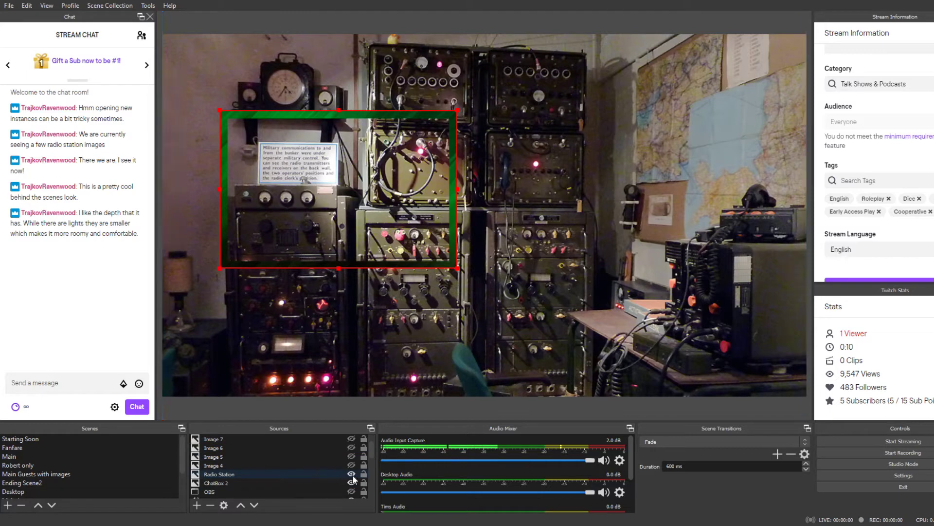
click(352, 474)
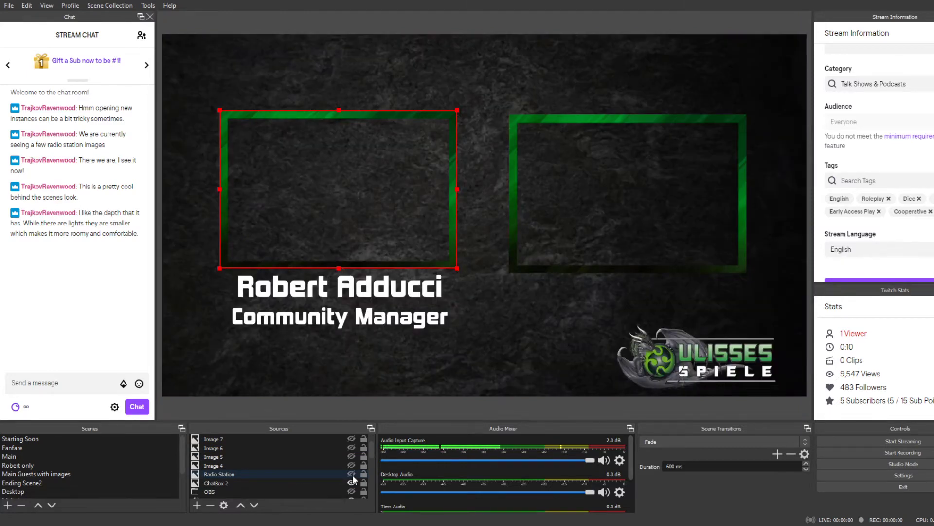
click(352, 474)
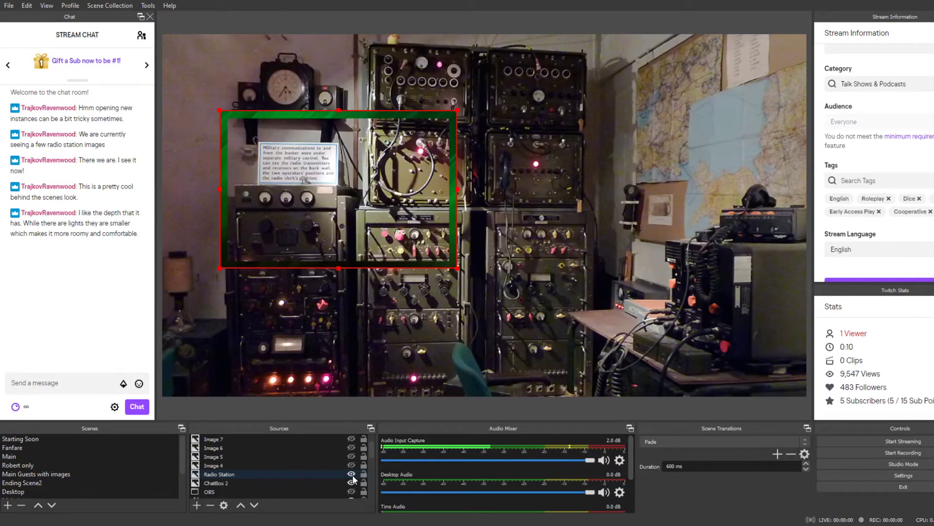
click(351, 474)
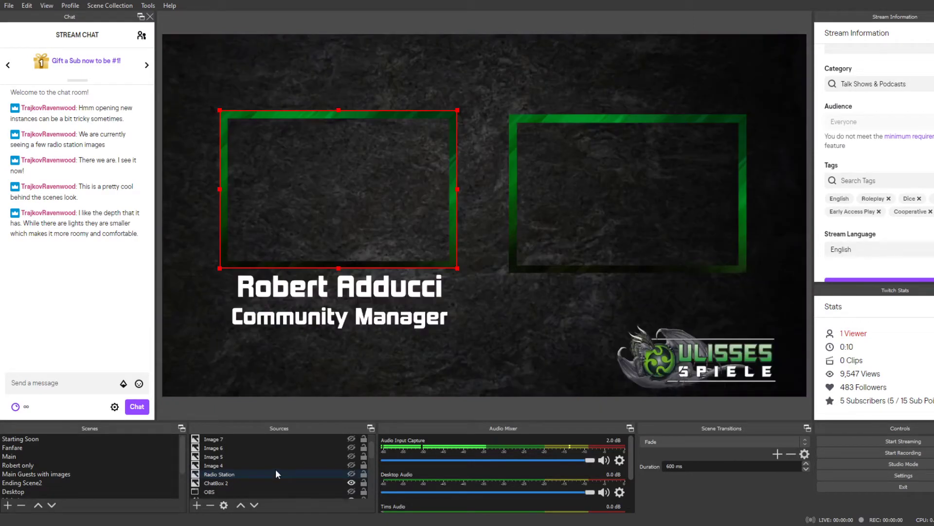
scroll(275, 474, down, 1)
scroll(275, 469, up, 2)
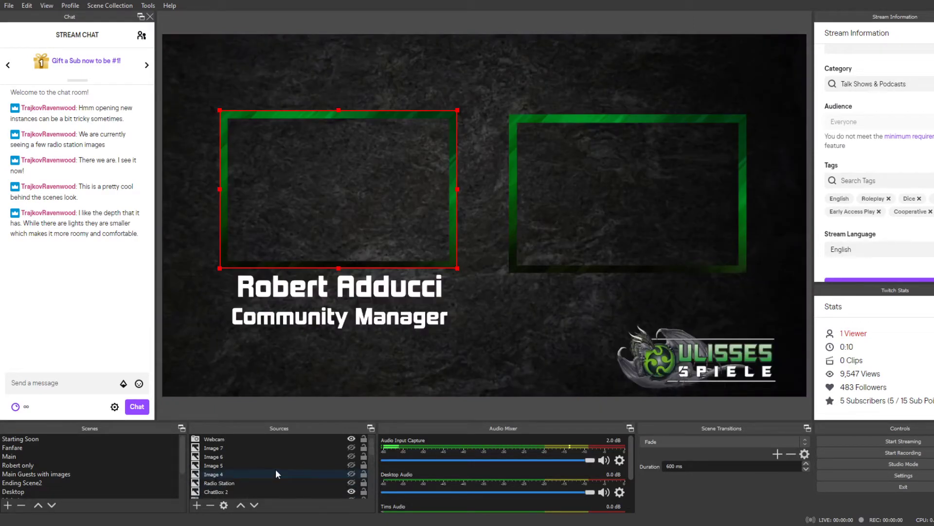
click(232, 458)
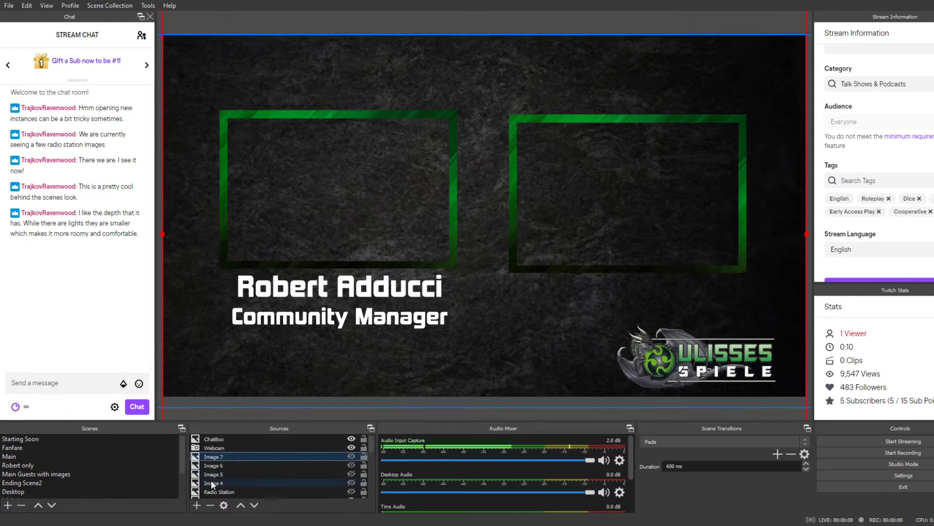
- Group Image 7 through Image 4 and Radio Station into a group named 'Backgrounds'
shift+click(208, 491)
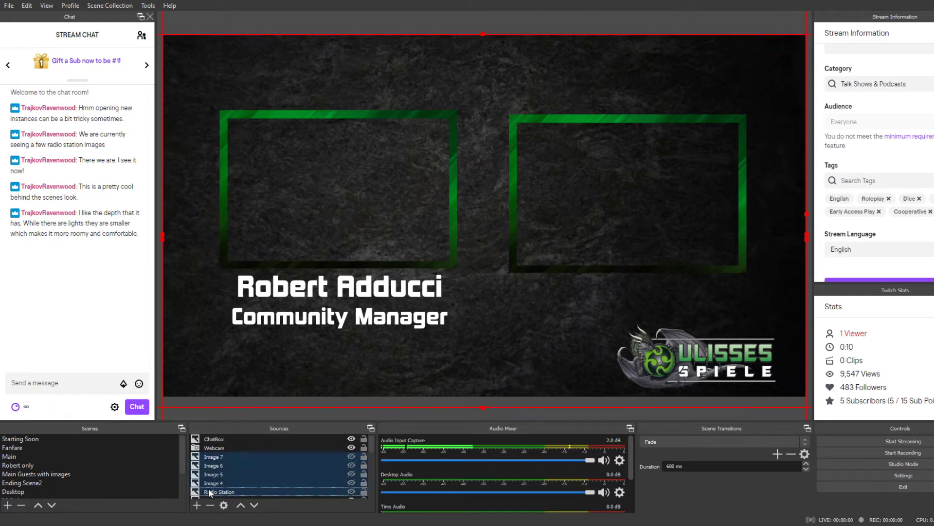
right_click(258, 236)
click(237, 427)
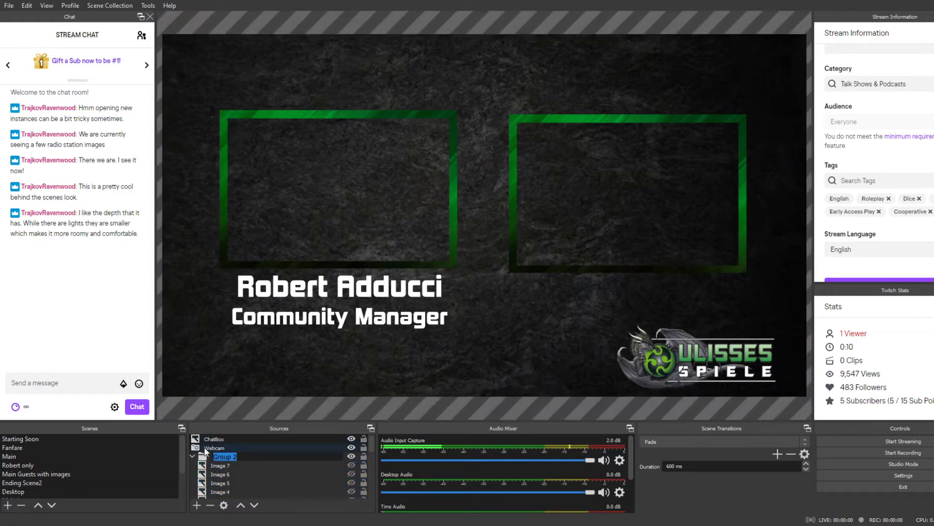
text(Backgrounds)
key(Return)
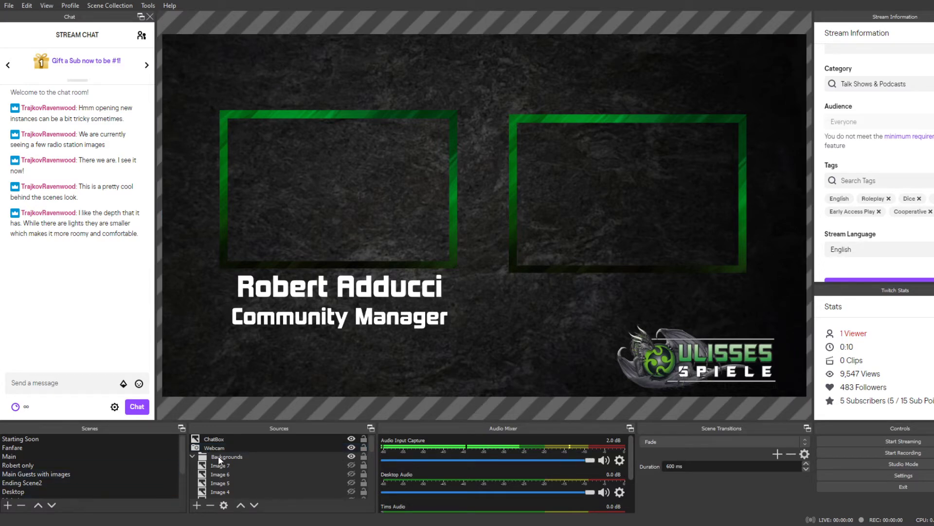
- Collapse the Backgrounds group and drag it lower in the source stack
click(191, 457)
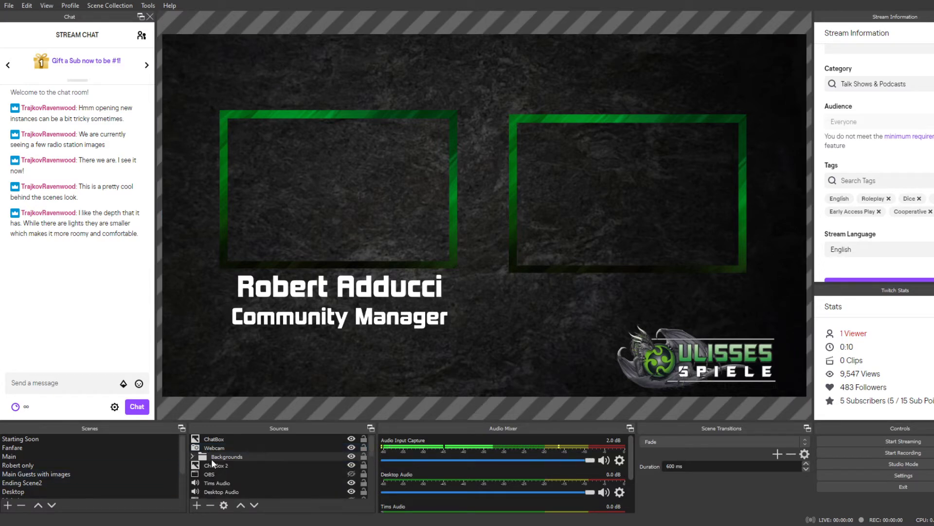
click(211, 457)
mouse_move(211, 474)
mouse_down()
mouse_move(215, 495)
mouse_move(225, 474)
mouse_up()
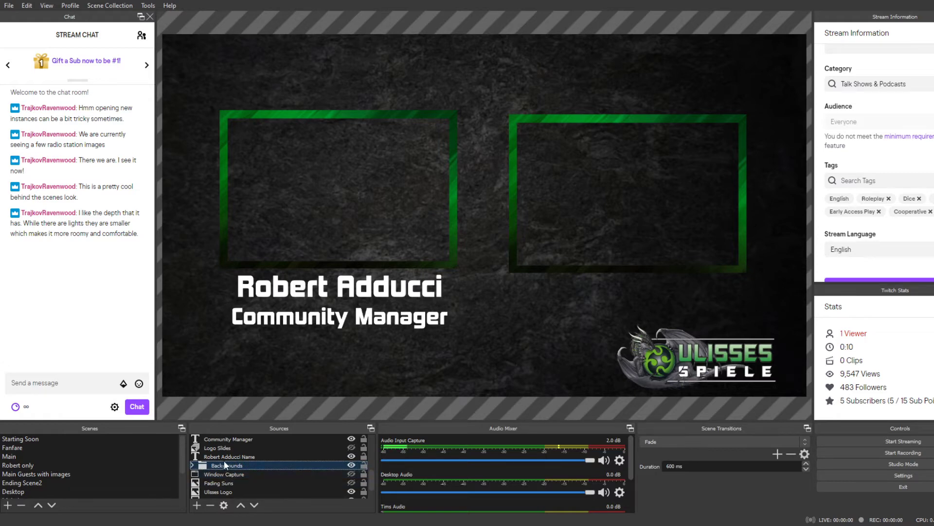
- Move Backgrounds up beneath Community Manager, then test Radio Station's visibility on and off
drag(222, 460, 228, 447)
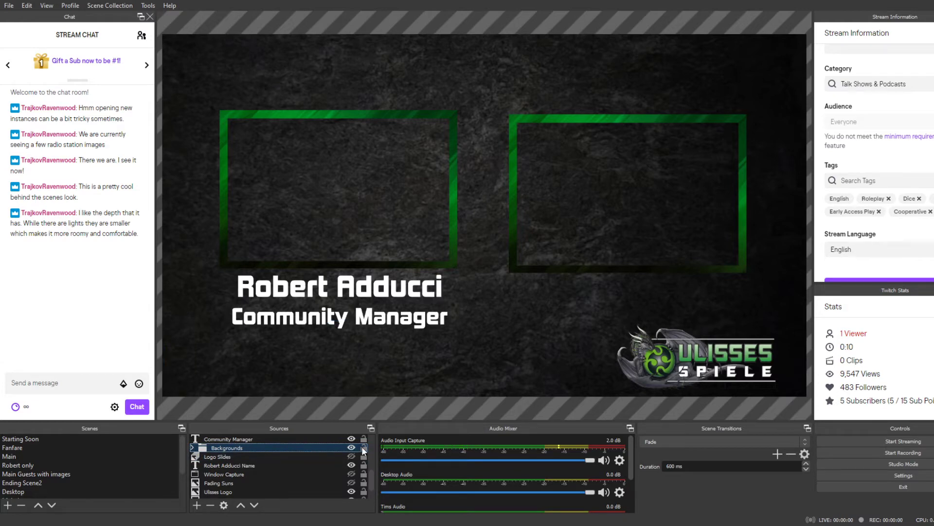
click(192, 447)
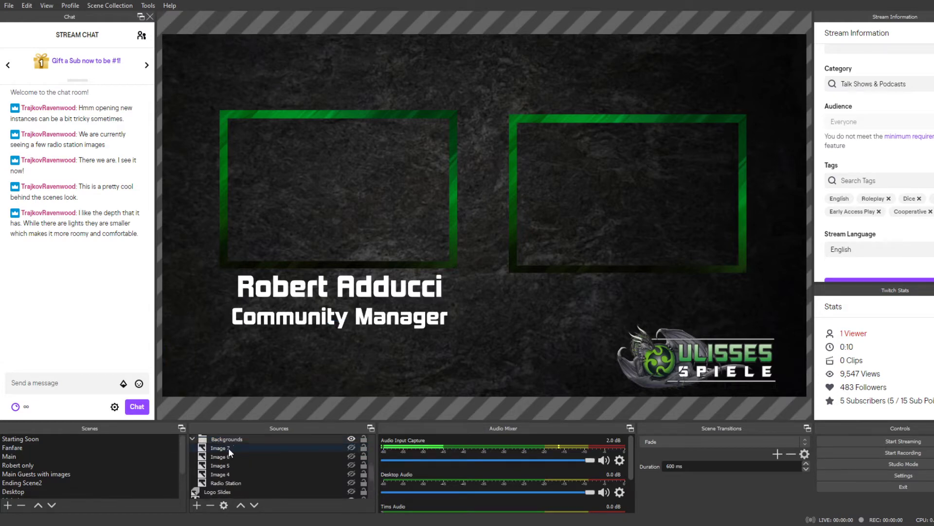
scroll(229, 448, down, 1)
click(351, 474)
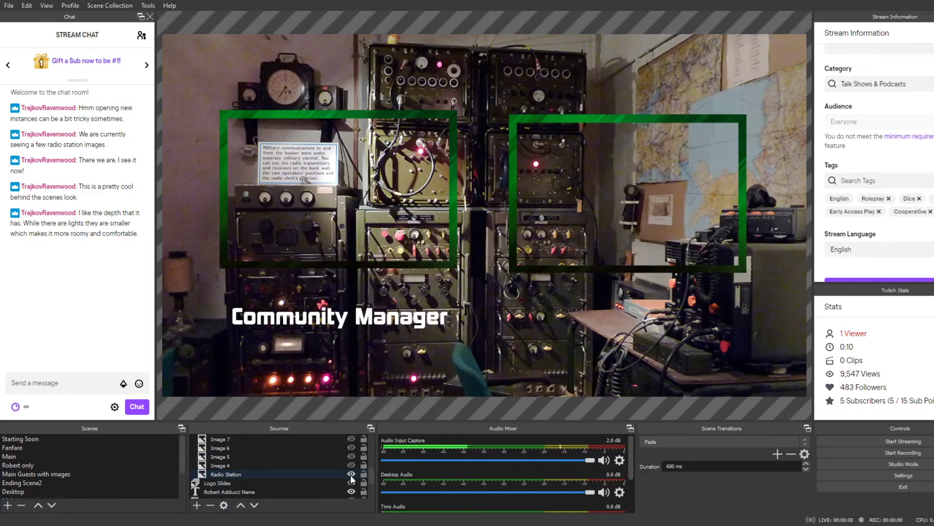
click(351, 475)
click(229, 492)
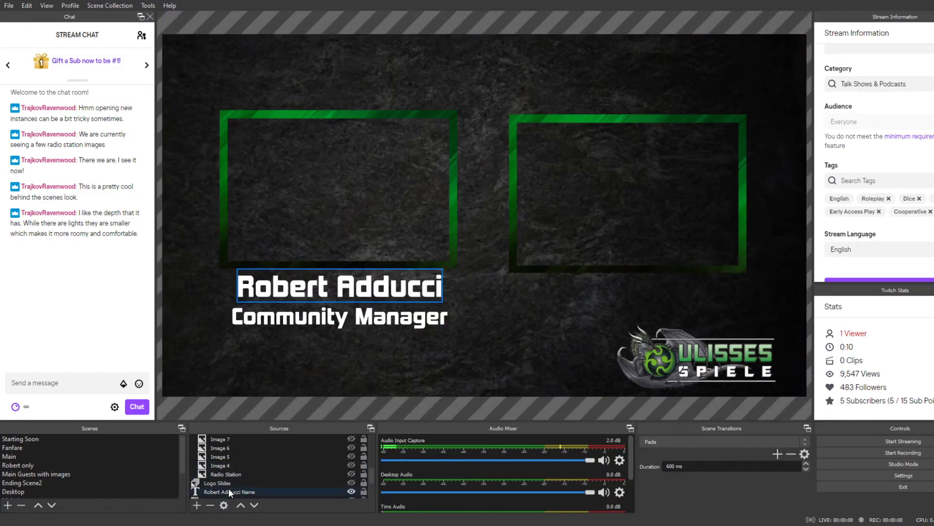
scroll(215, 469, up, 1)
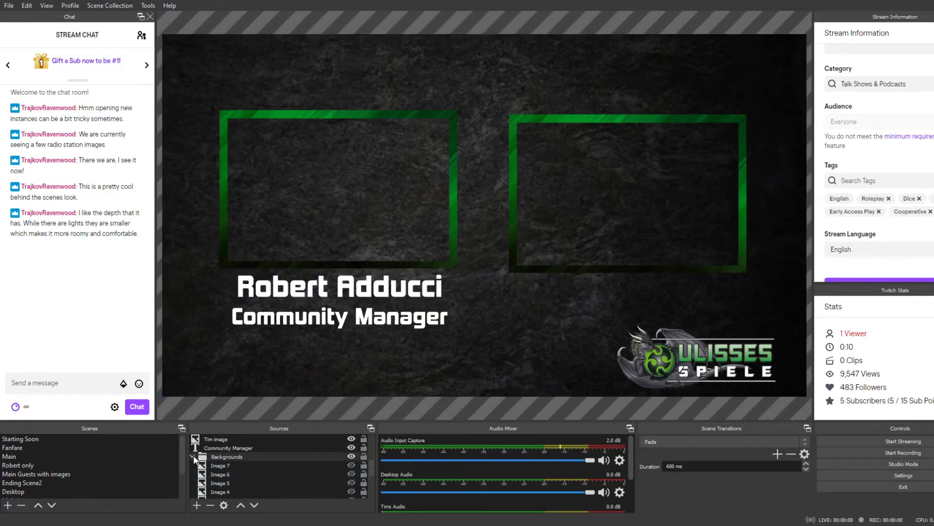
click(193, 456)
click(208, 475)
drag(209, 475, 214, 448)
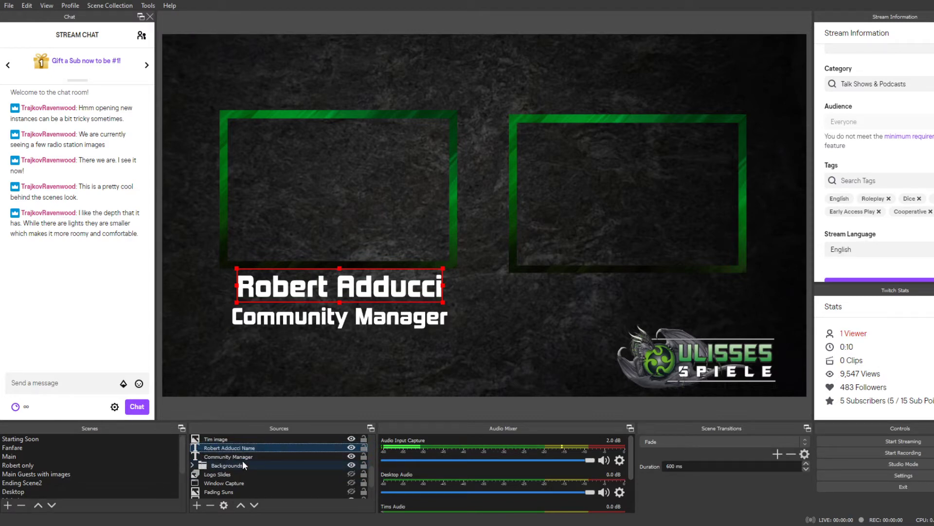
click(193, 464)
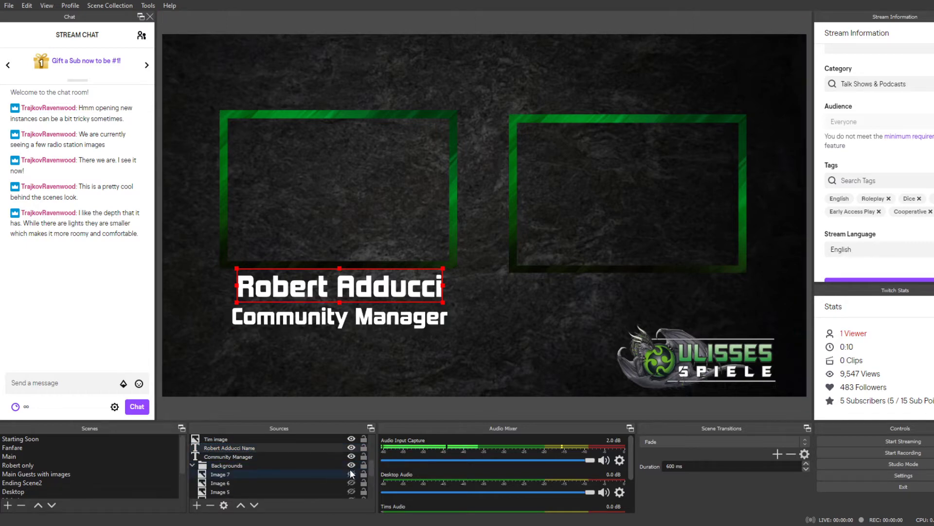
click(351, 474)
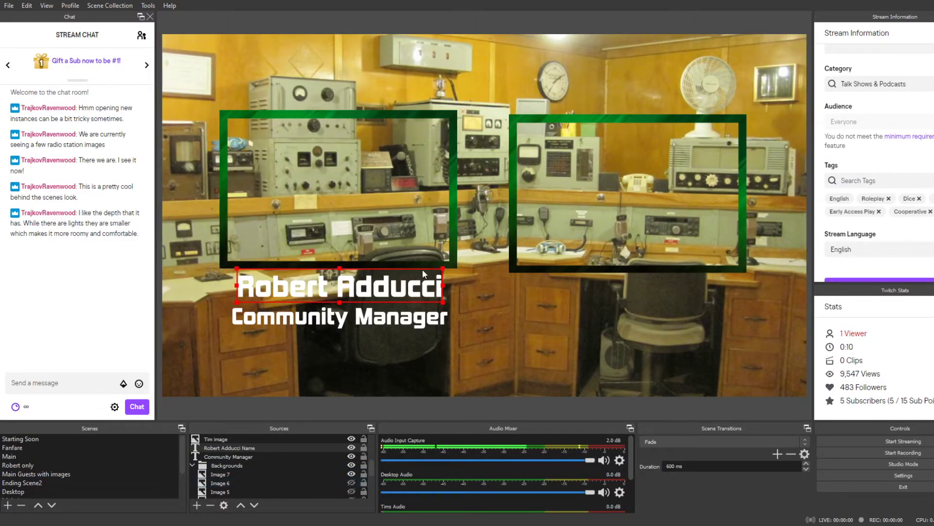
- Line the right webcam frame up with the left and reposition the radio-room background
mouse_move(644, 270)
mouse_down()
mouse_move(649, 372)
mouse_move(635, 275)
mouse_up()
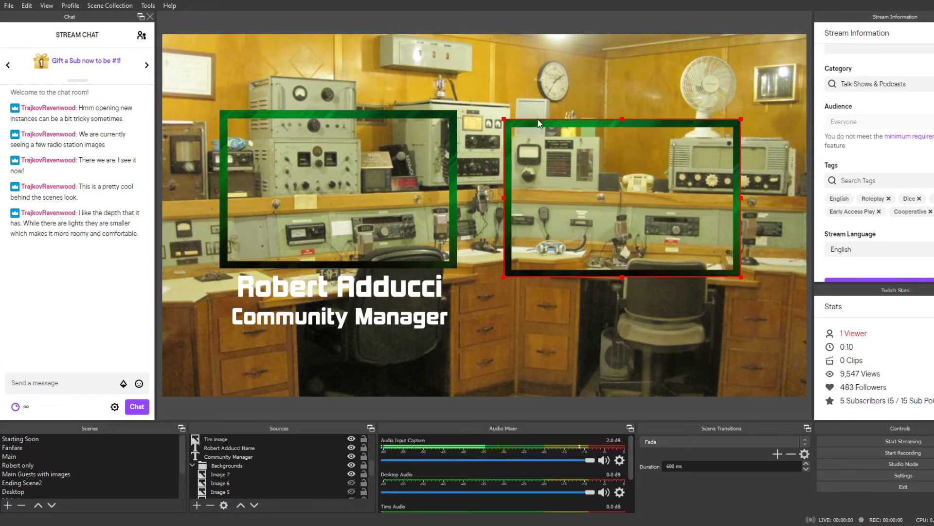
drag(549, 122, 550, 115)
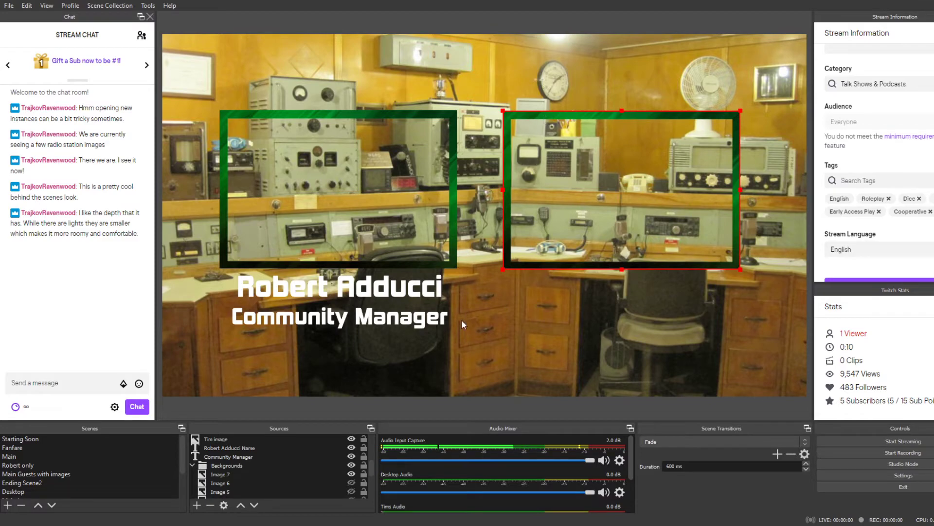
click(439, 362)
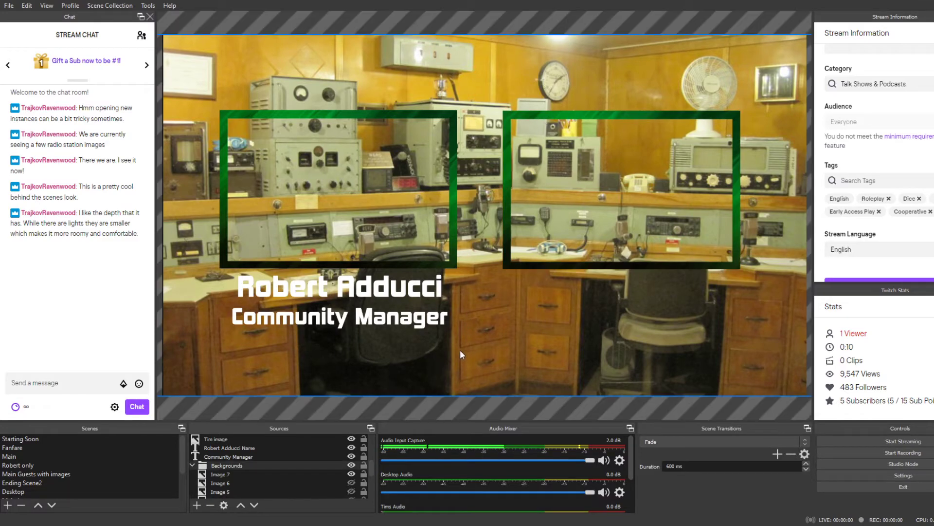
drag(460, 349, 463, 370)
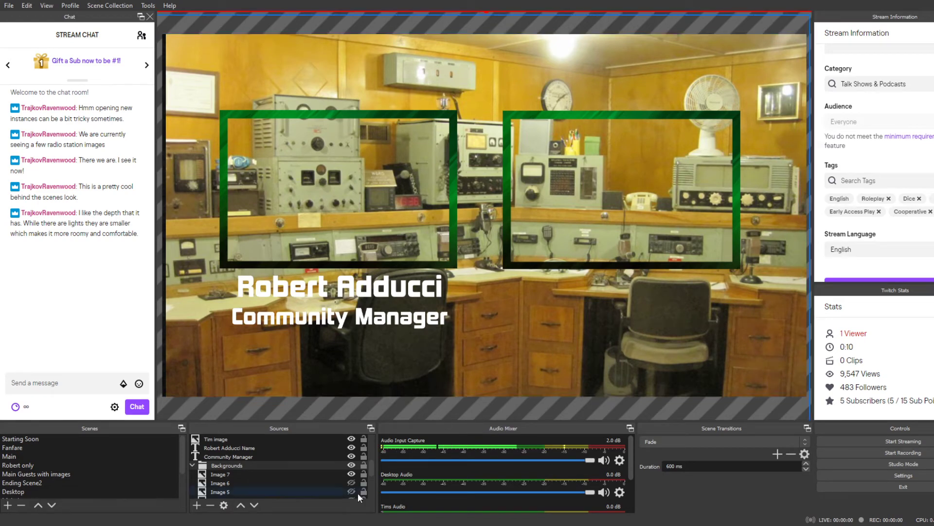
click(227, 474)
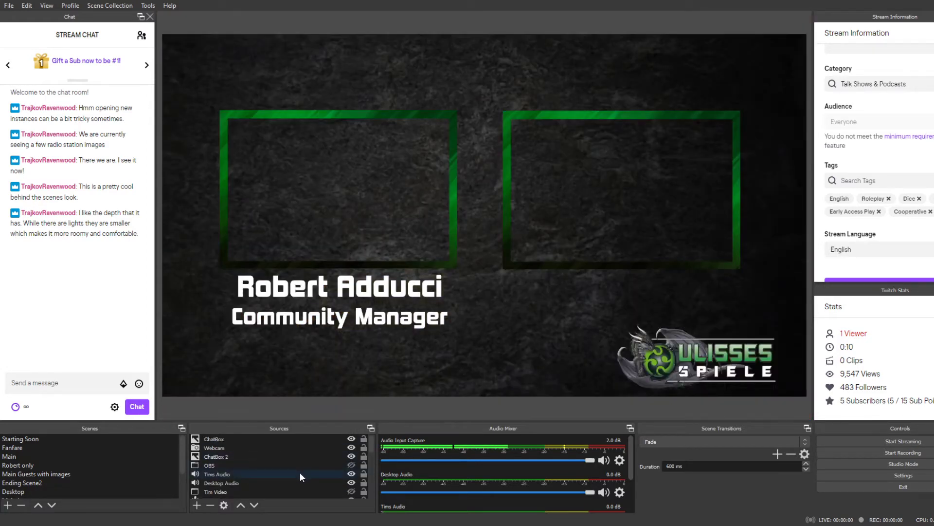
- Show the Image 6 radio-equipment photo and check layering of name, background and Community Manager title
scroll(300, 472, down, 3)
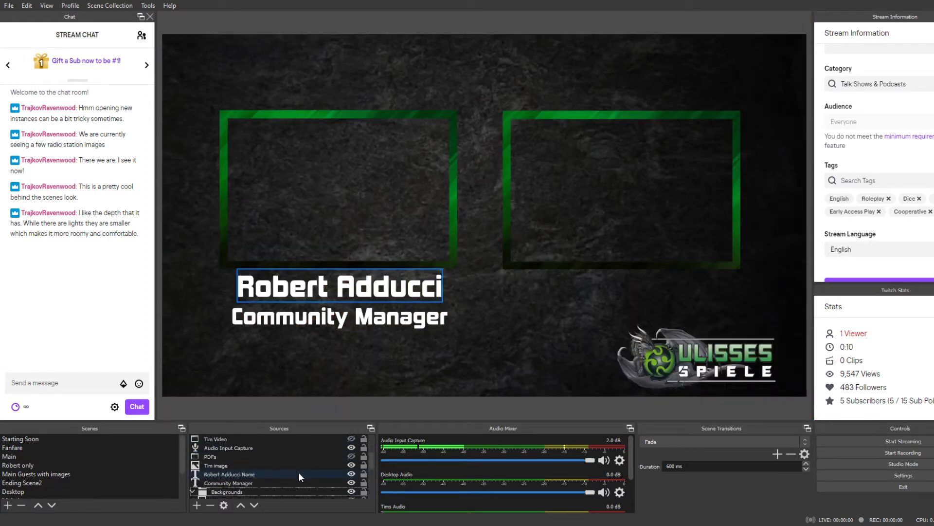
click(351, 482)
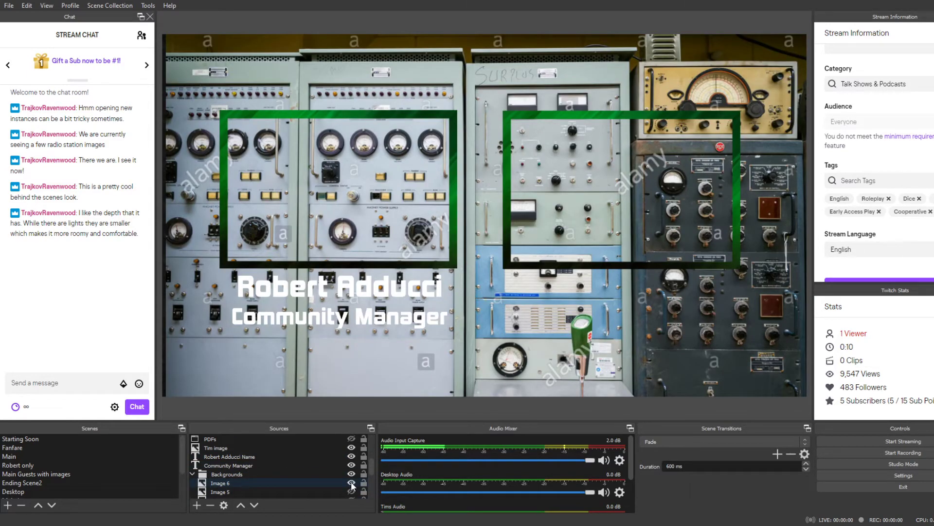
click(354, 292)
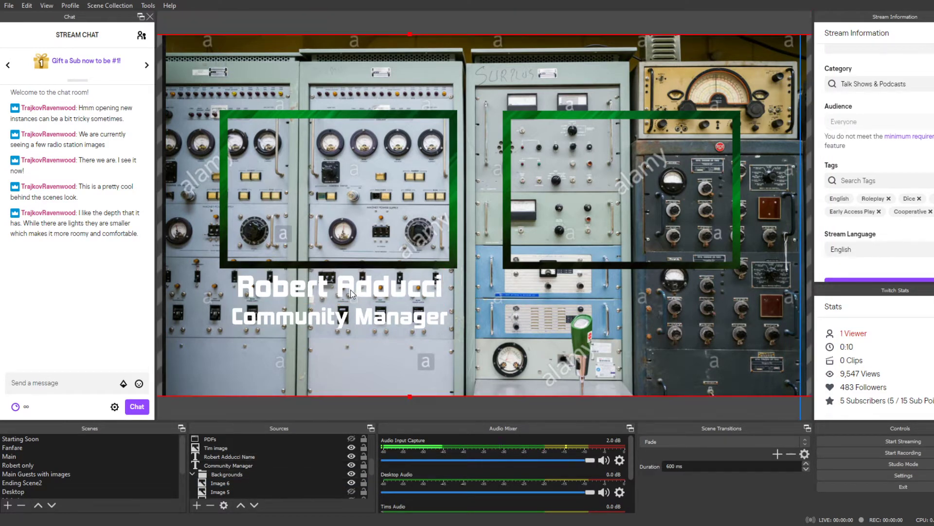
click(352, 293)
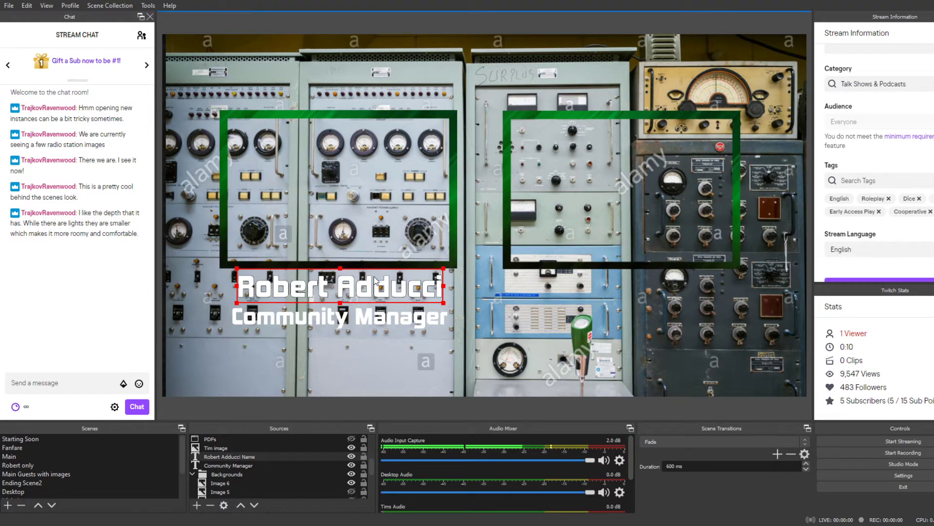
click(338, 366)
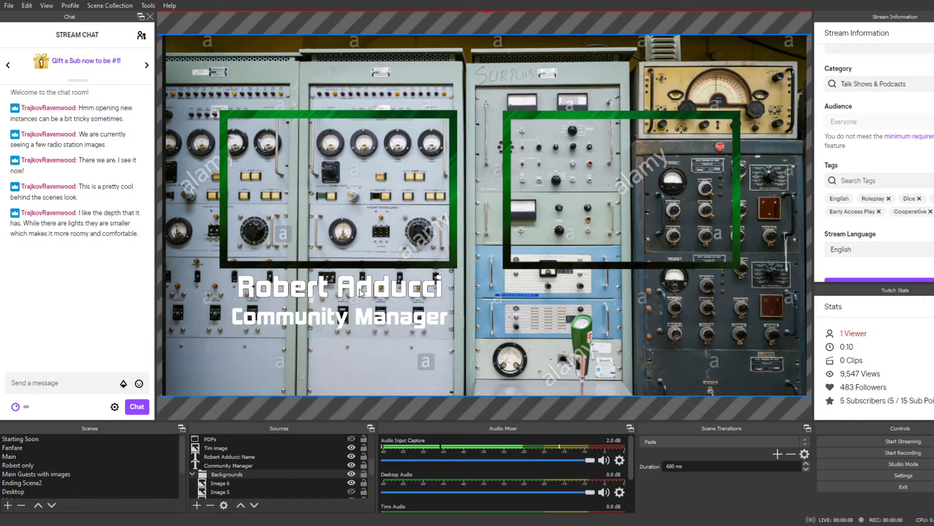
click(262, 292)
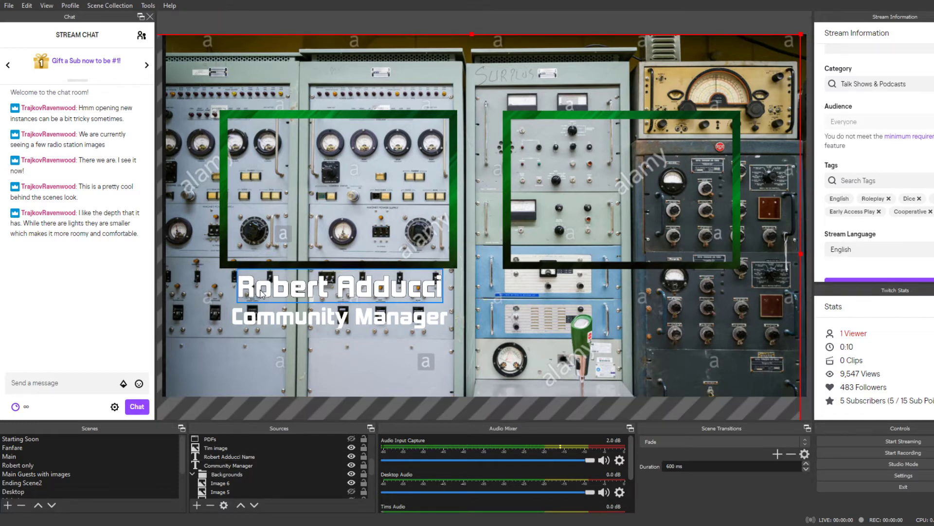
click(266, 320)
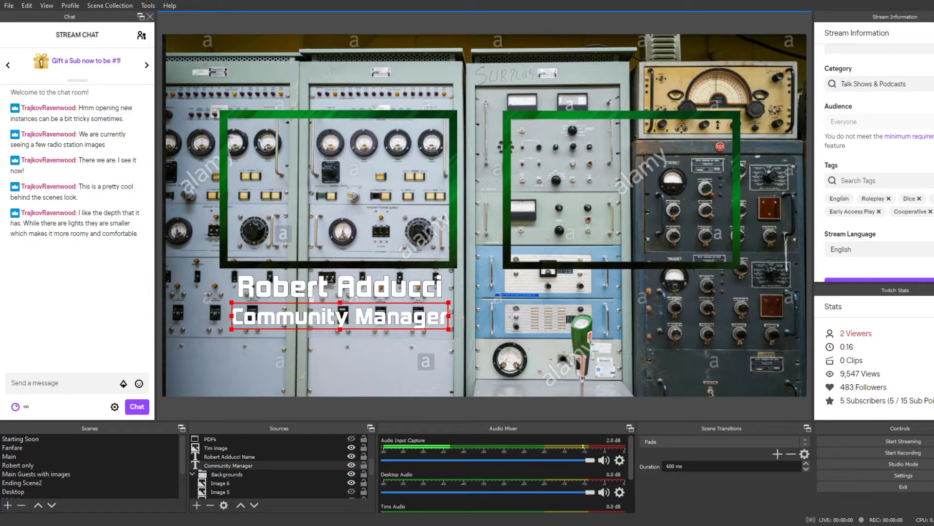
- Nudge the background photo up, raise Ulisses Logo, and place it at the canvas bottom-left
click(319, 390)
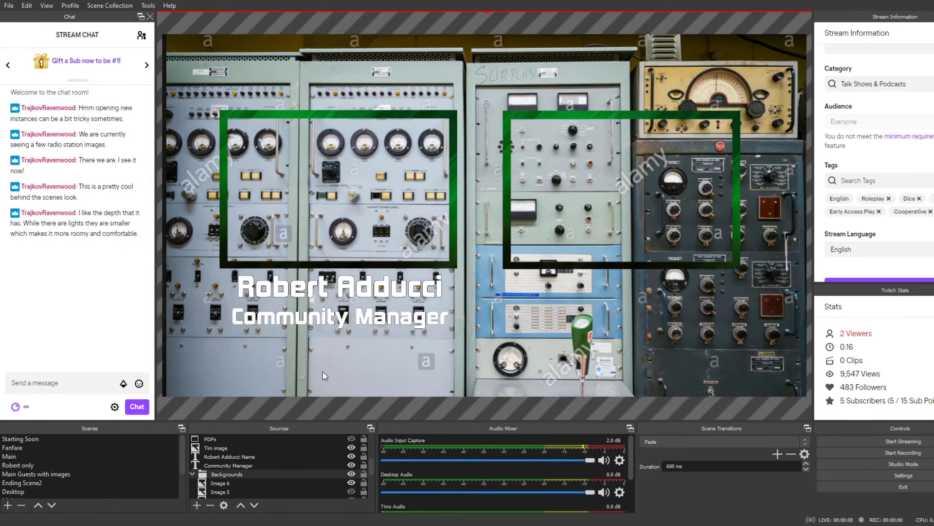
drag(323, 372, 324, 358)
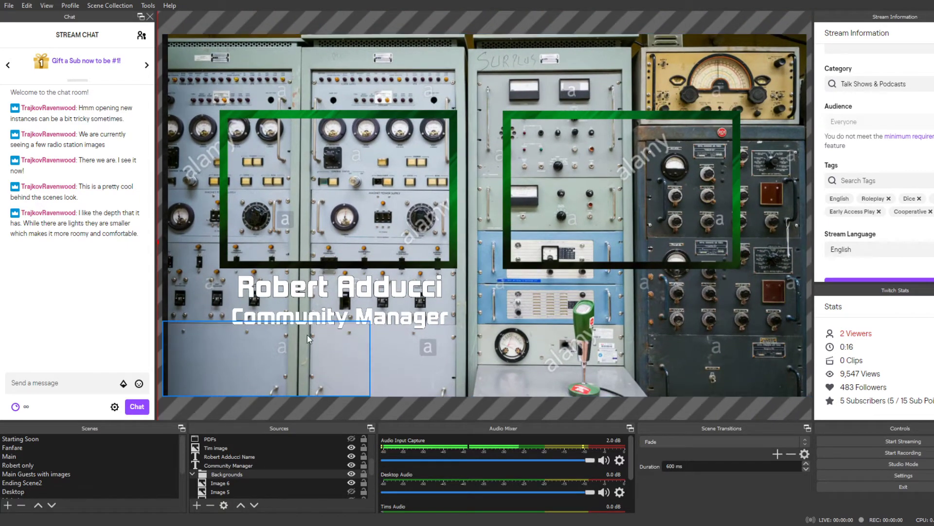
scroll(273, 473, down, 2)
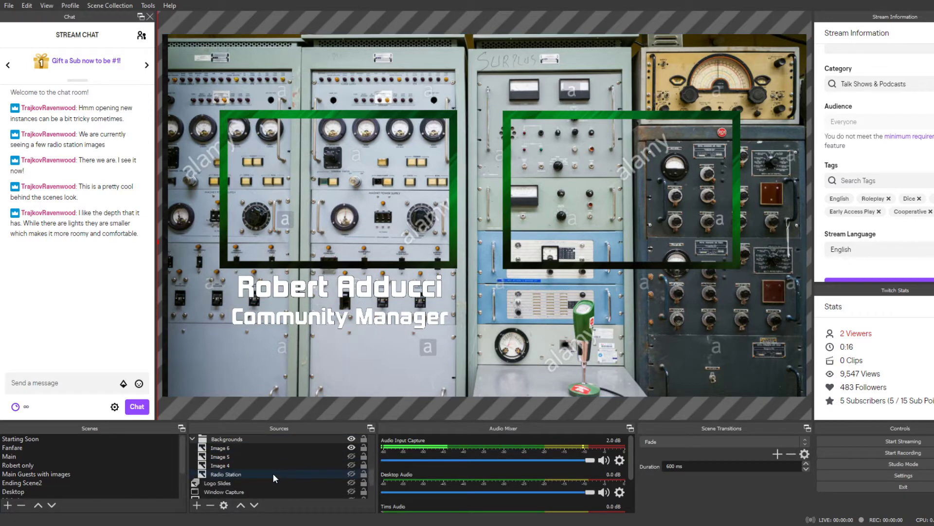
scroll(272, 476, down, 3)
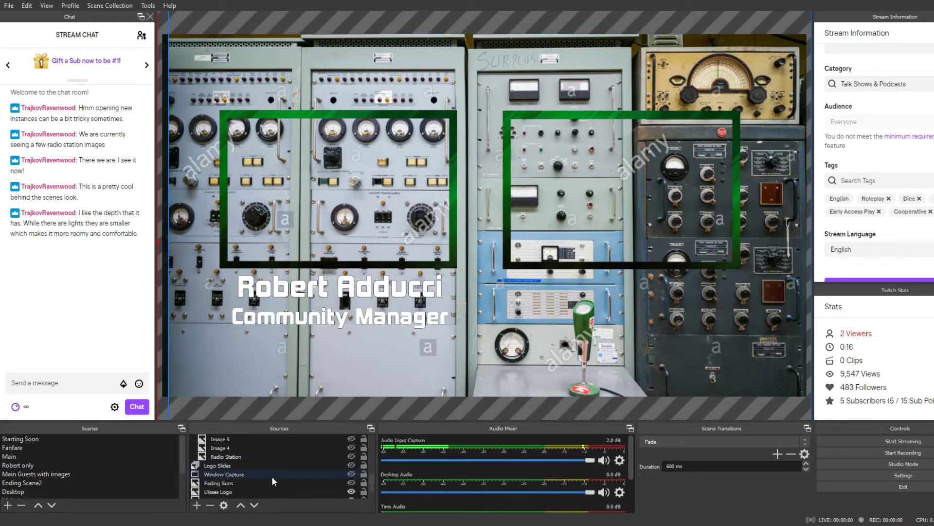
mouse_move(256, 482)
mouse_down()
mouse_move(262, 429)
mouse_move(271, 472)
mouse_up()
drag(664, 368, 227, 365)
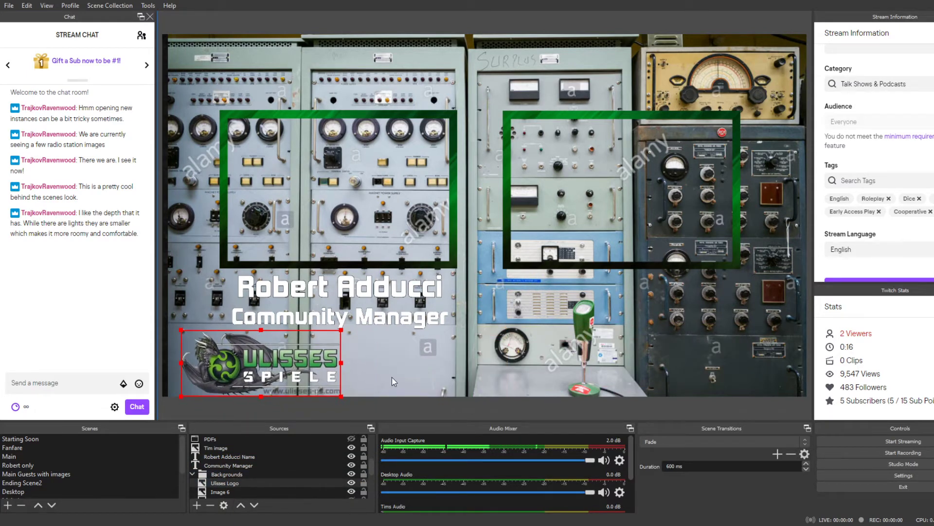
drag(393, 376, 396, 375)
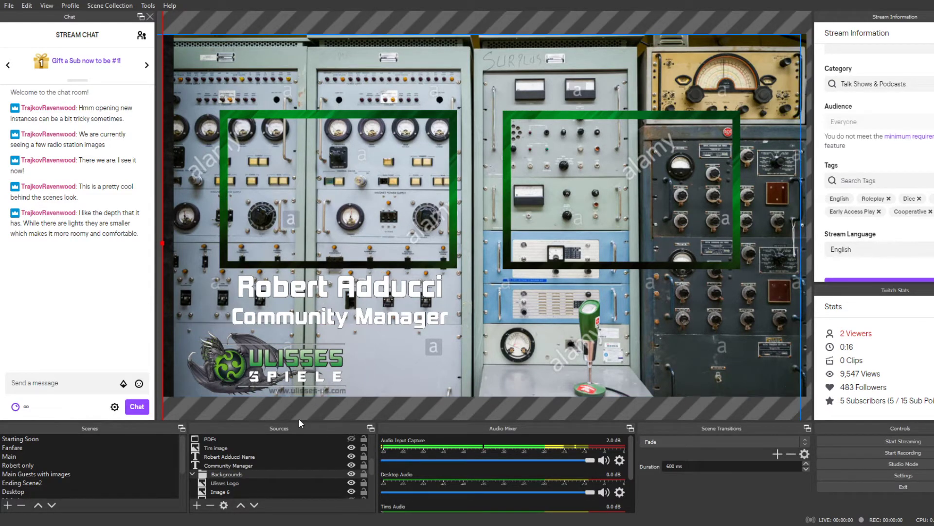
- Hide Image 6, put Ulisses Logo above Backgrounds, and show the Image 5 radio desk photo
click(297, 457)
click(291, 475)
scroll(290, 476, down, 1)
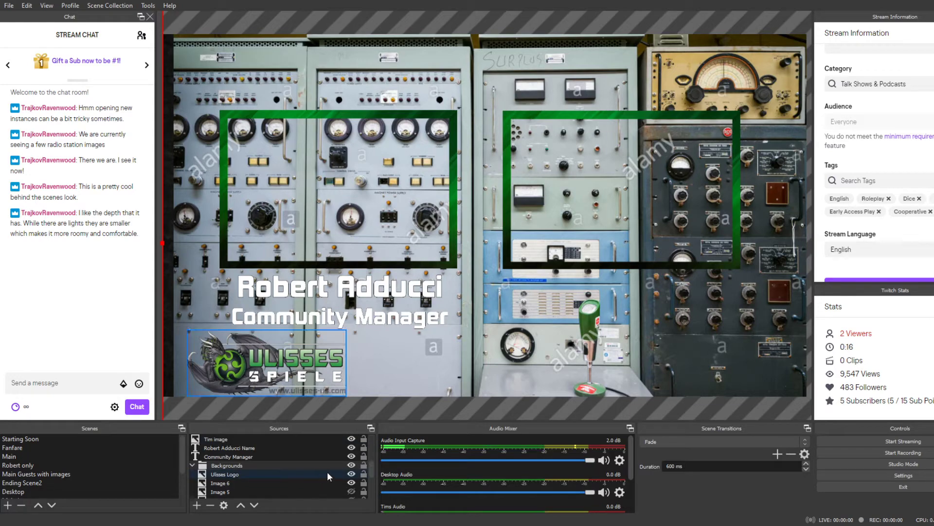
click(350, 483)
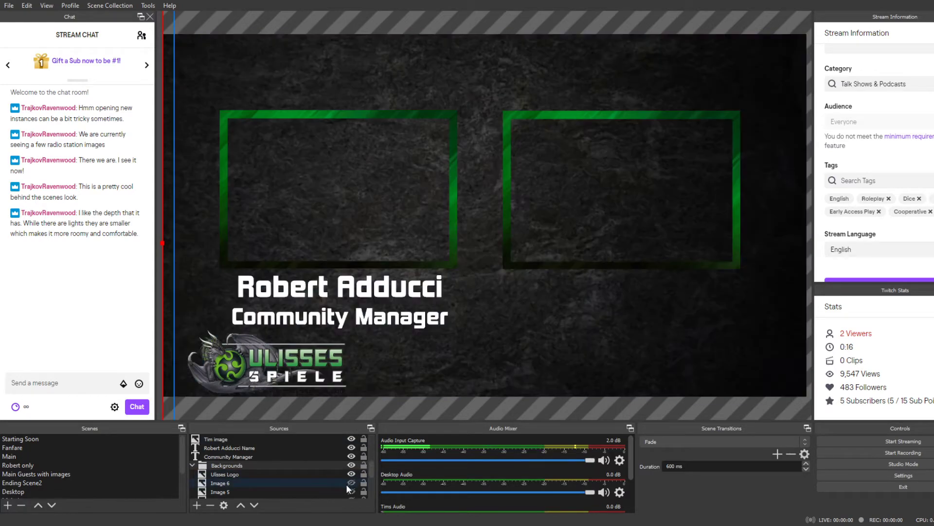
drag(273, 474, 259, 456)
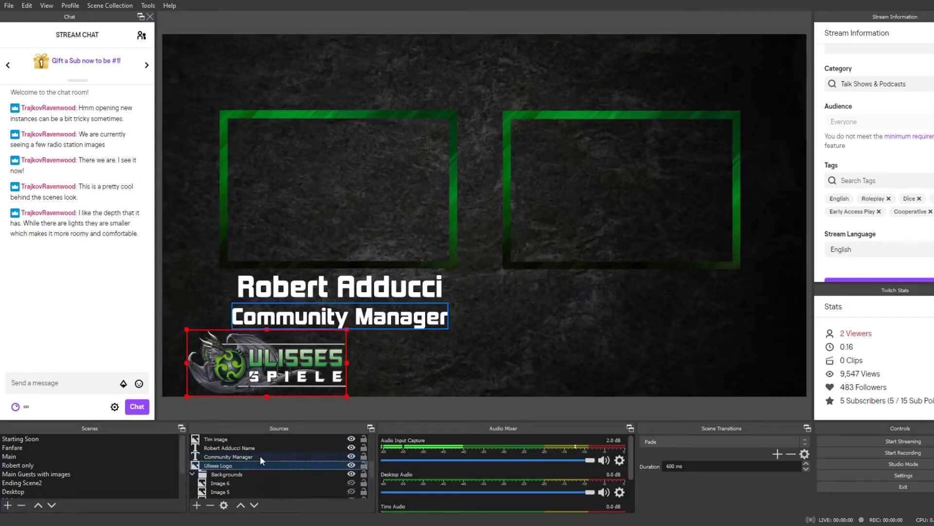
click(351, 492)
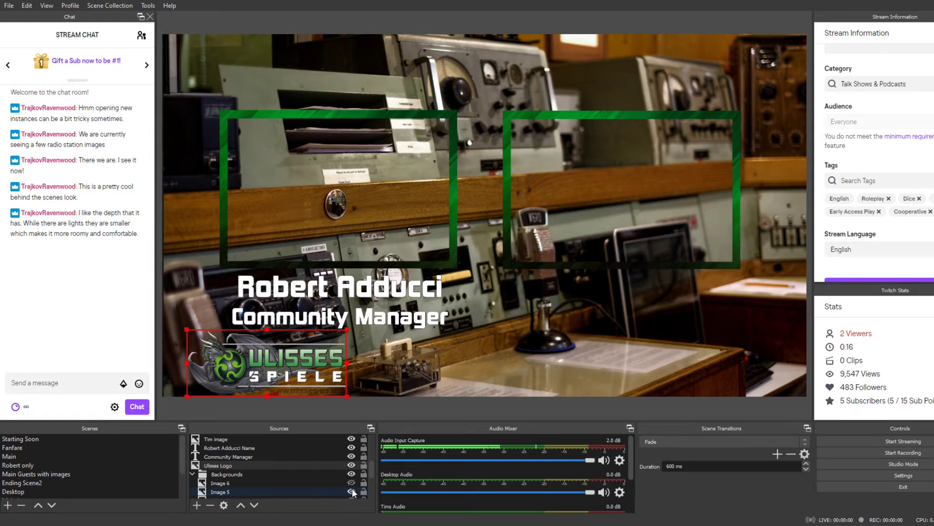
- Swap Image 5 for the Image 4 mixing-console photo and shift the backdrop about 225 px left
scroll(331, 476, down, 1)
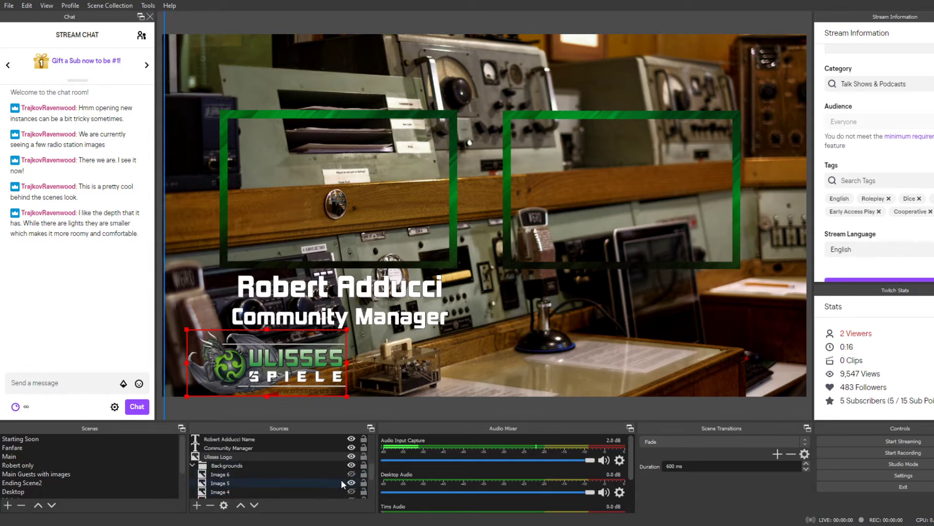
click(351, 483)
click(348, 490)
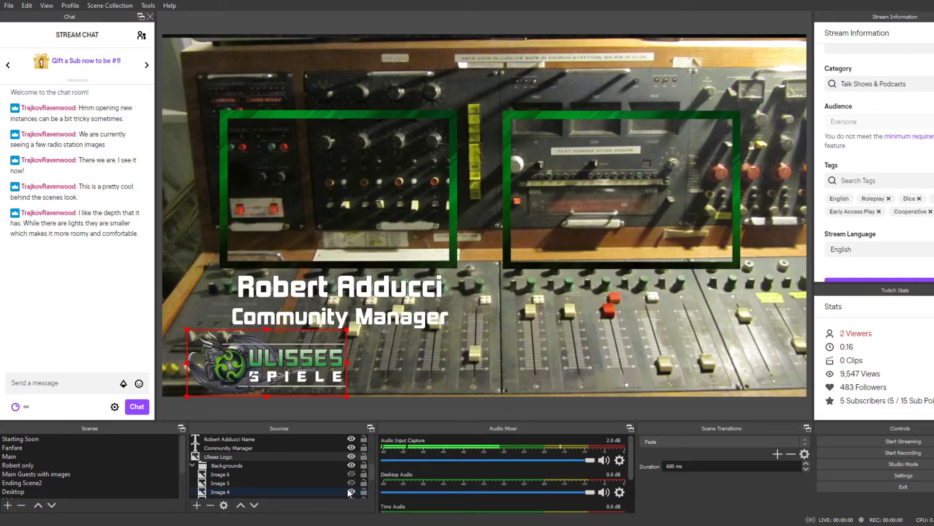
click(565, 378)
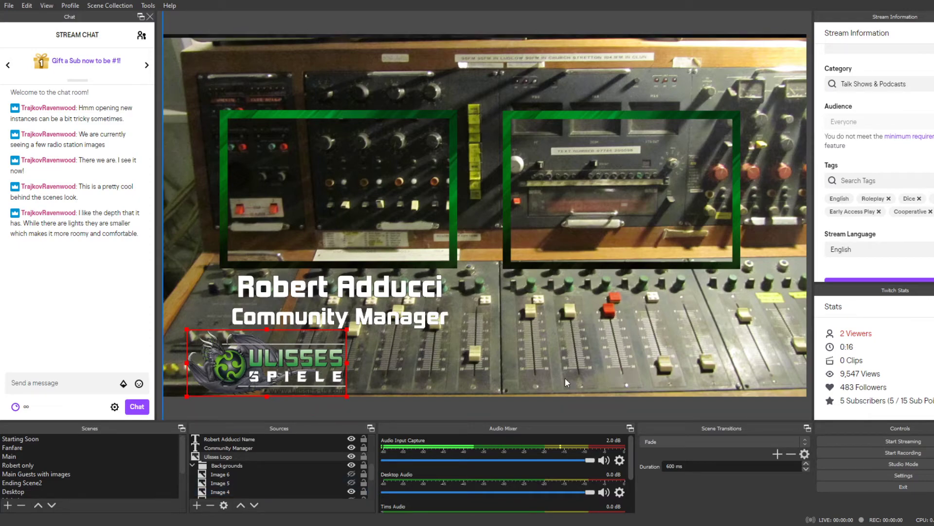
drag(597, 366, 575, 346)
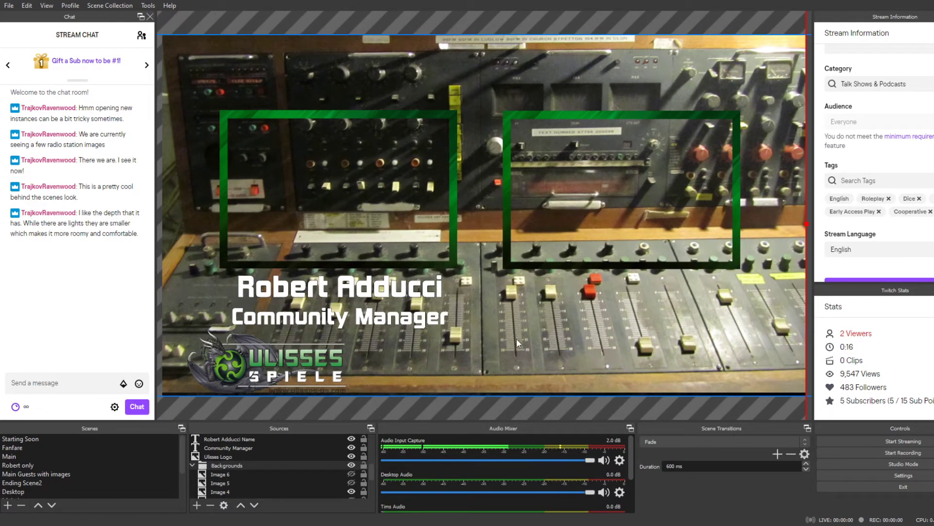
- Preview Radio Station, Image 6 and Image 4 as backdrops, ending with Image 5 visible
click(350, 491)
scroll(323, 490, down, 1)
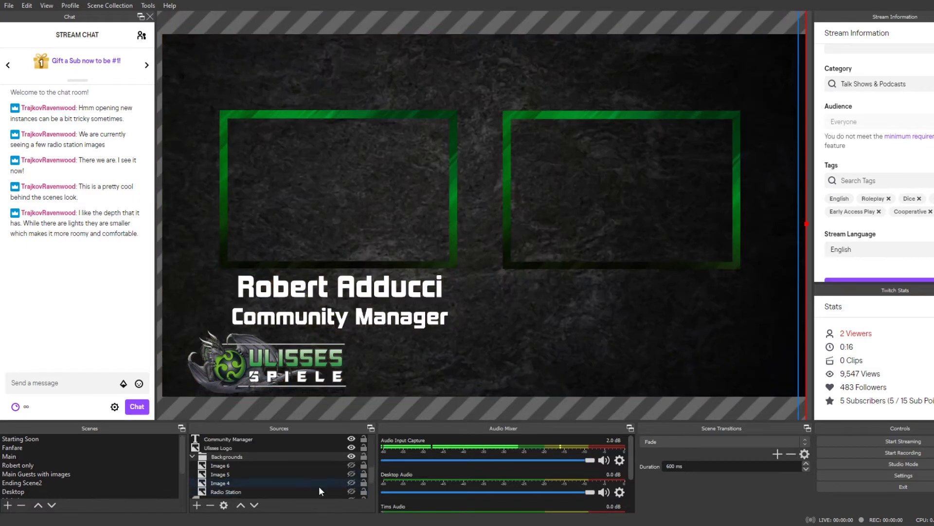
click(276, 491)
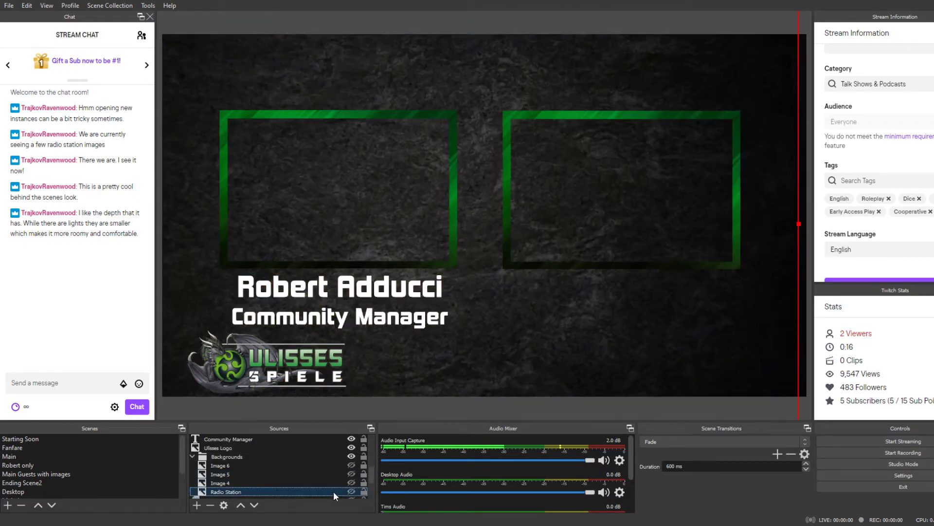
click(352, 492)
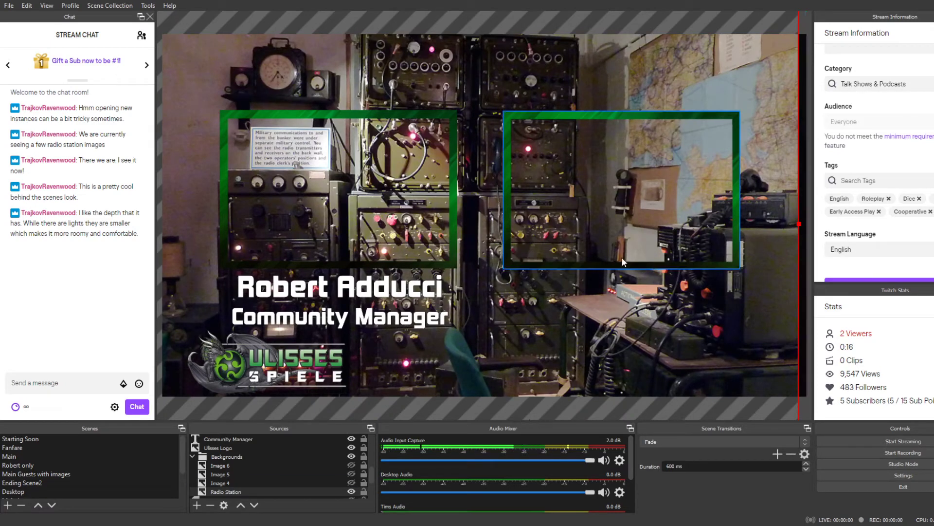
click(746, 180)
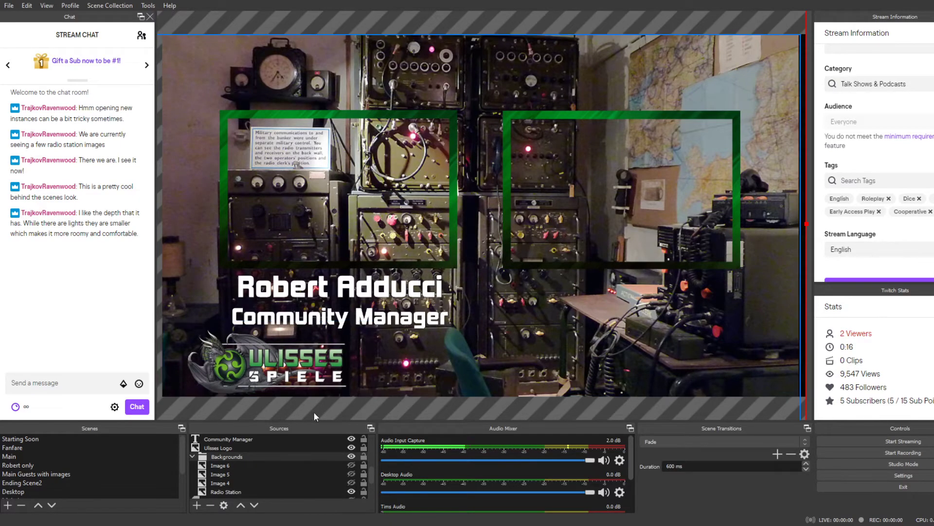
click(350, 465)
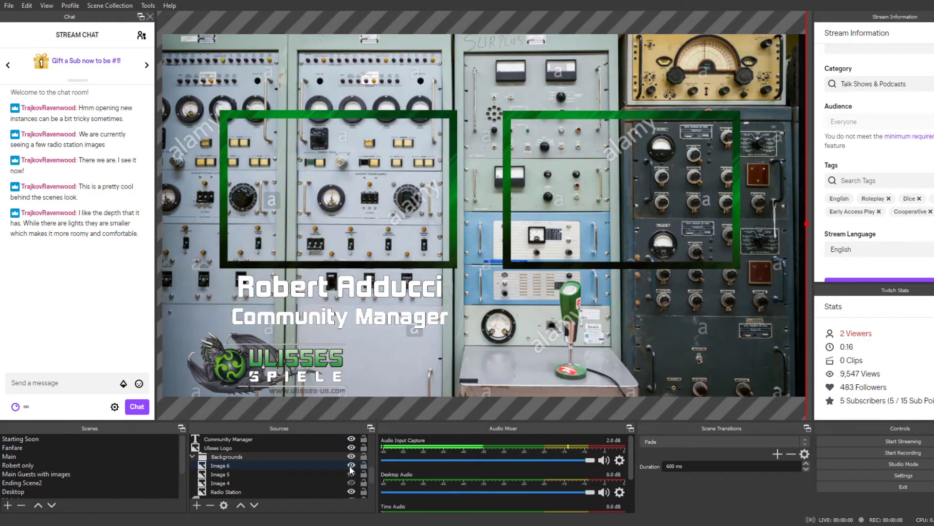
click(350, 474)
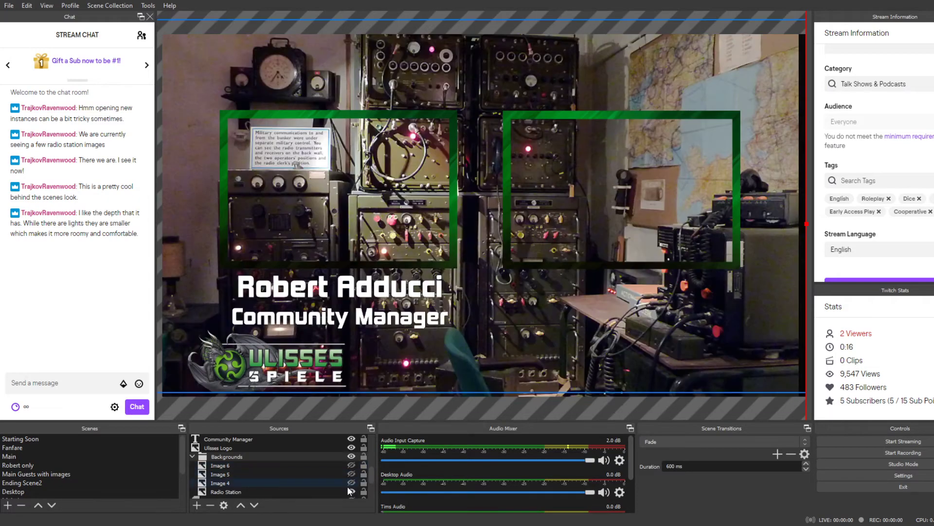
click(352, 482)
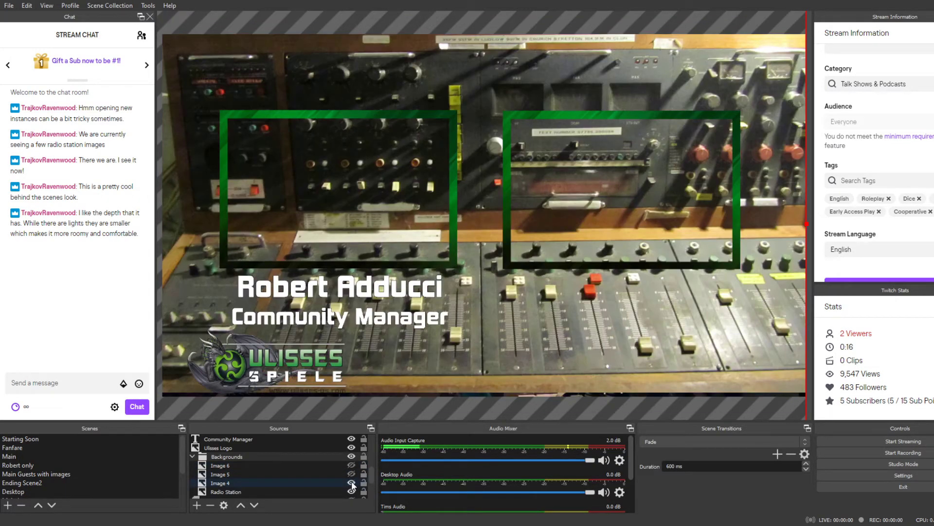
click(351, 475)
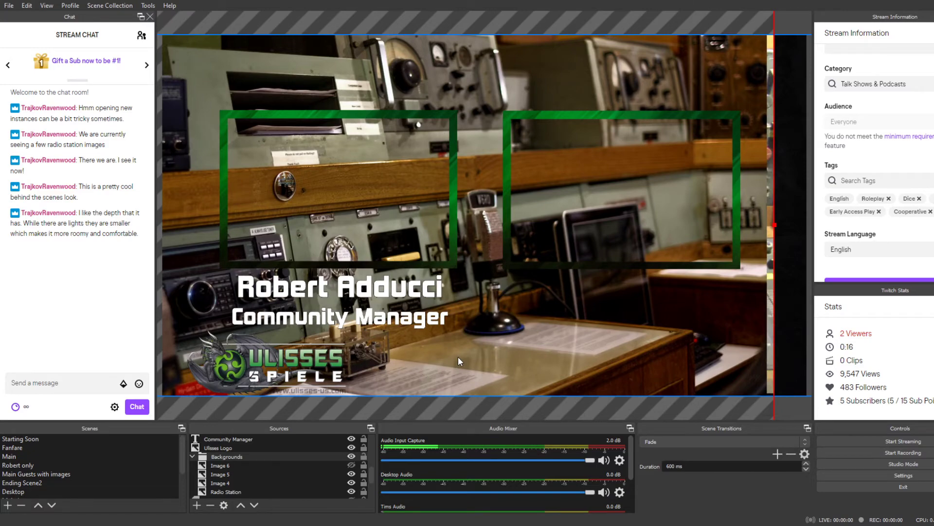
- Move the radio desk backdrop down, enlarge it from its corner, and shift it about 75 px left
drag(458, 357, 451, 399)
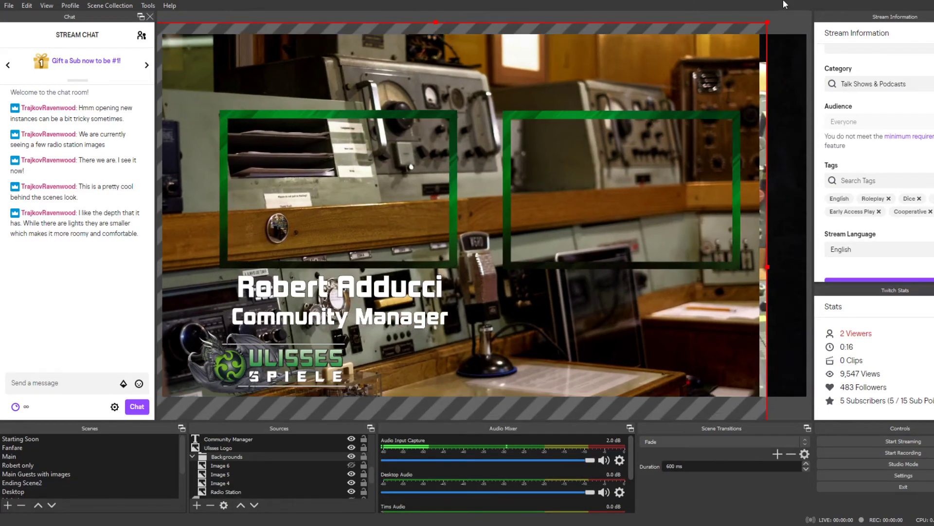
drag(768, 22, 801, 7)
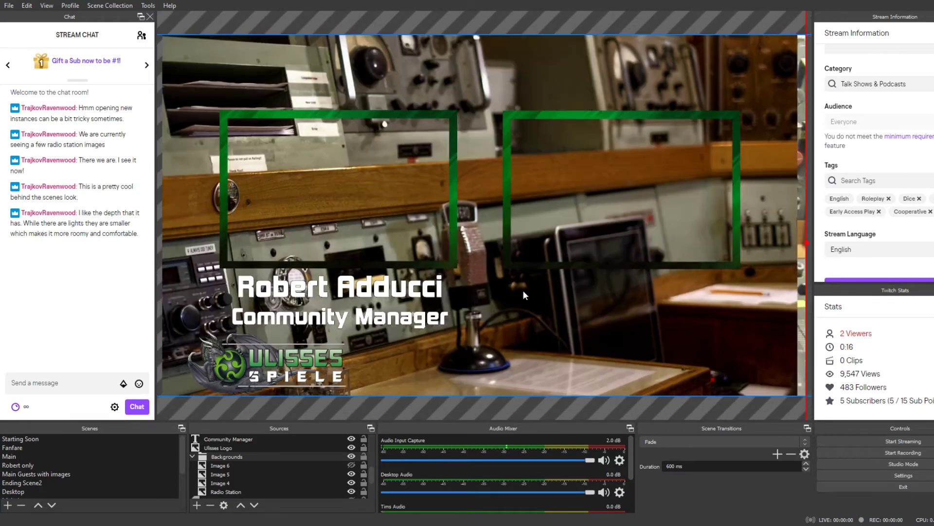
drag(524, 290, 612, 325)
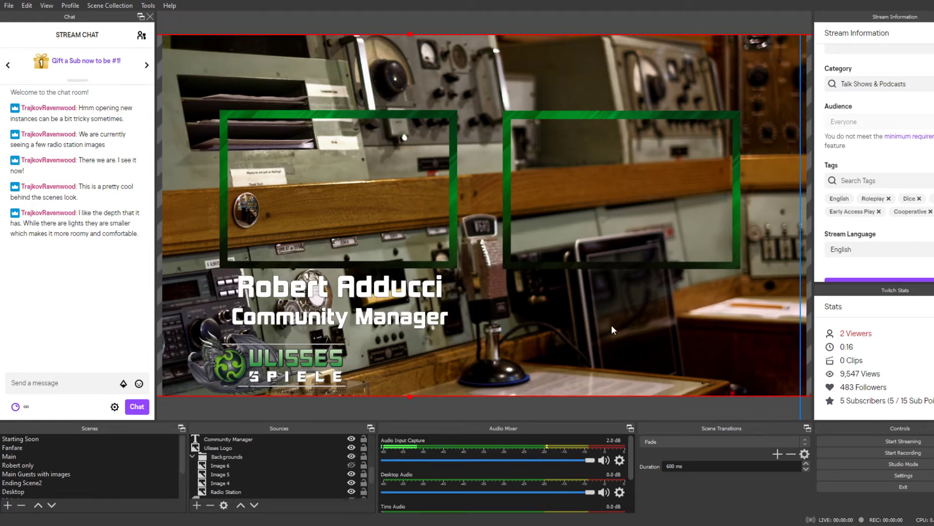
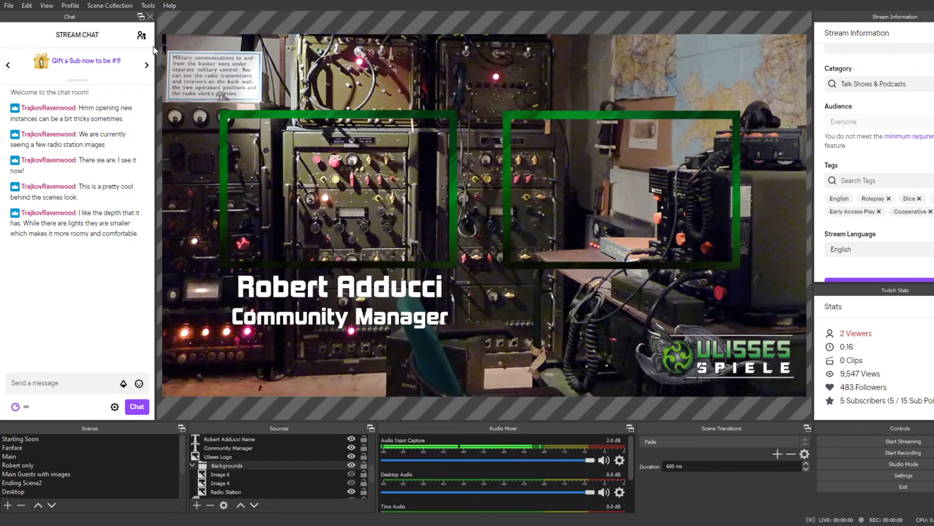
- Move the Ulisses Spiele logo to the scene's top-left corner, then select the background image group
click(685, 358)
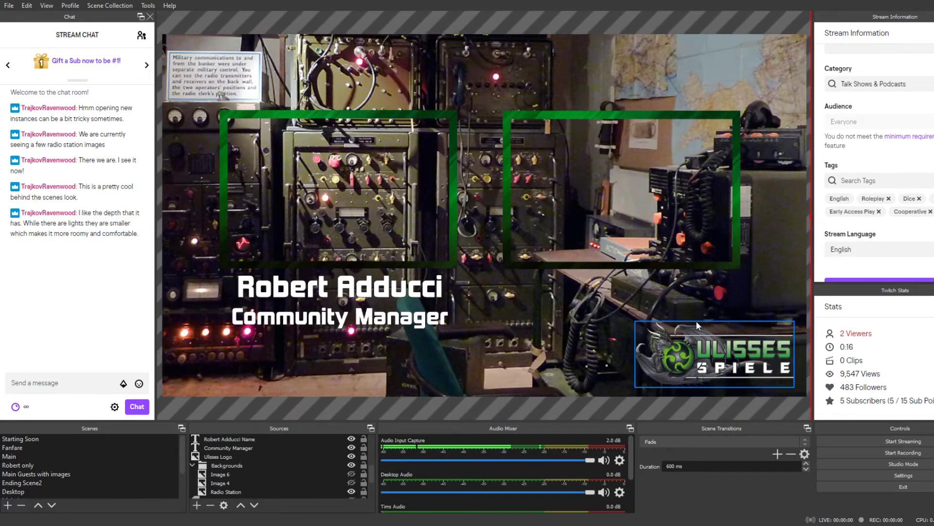
drag(683, 357, 203, 75)
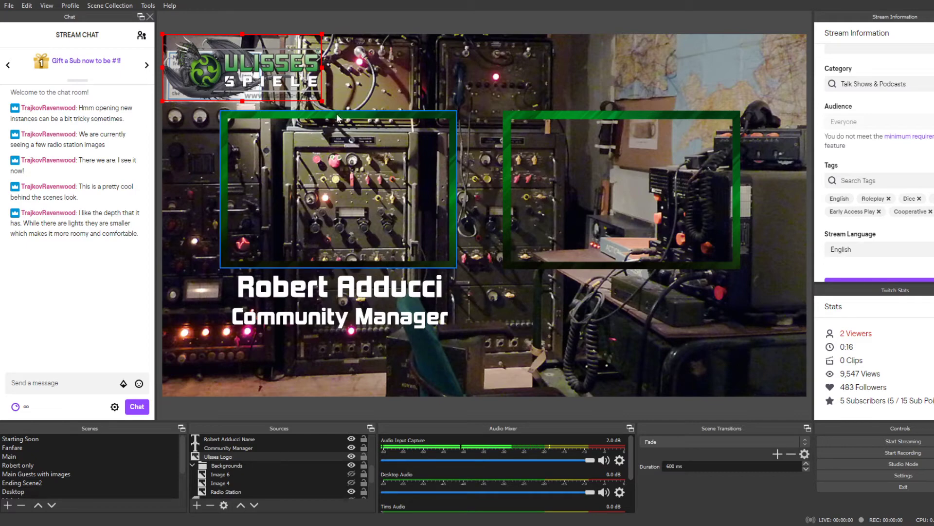
drag(524, 345, 529, 347)
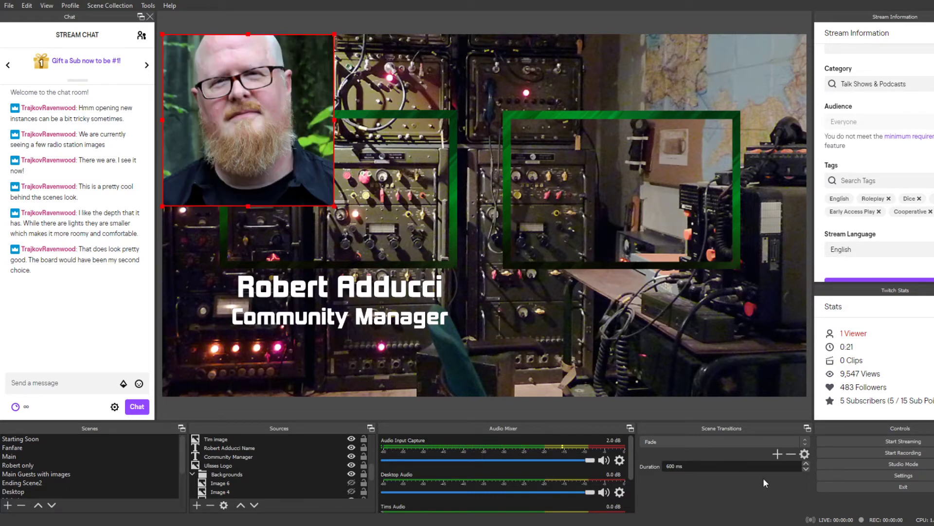
- Move, enlarge and trim the portrait photo so it fills the left green frame above the caption
drag(246, 127, 289, 246)
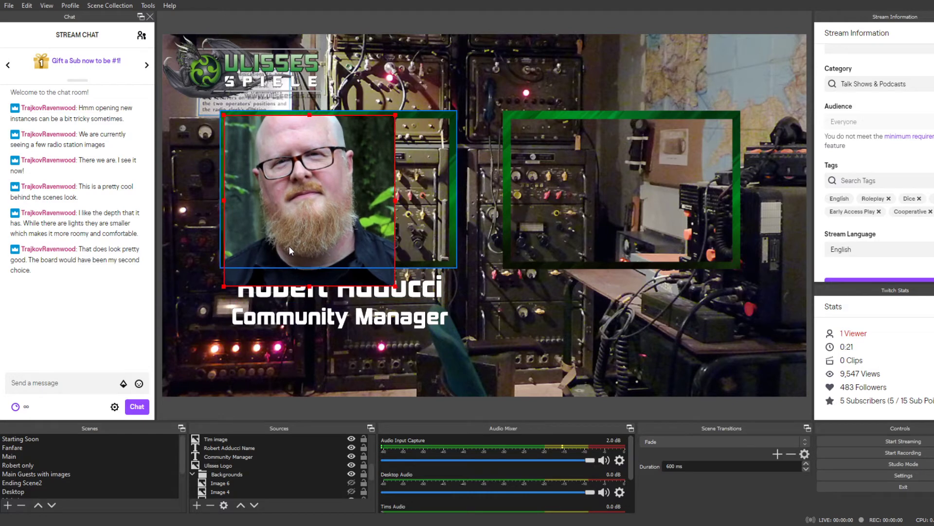
drag(395, 286, 450, 305)
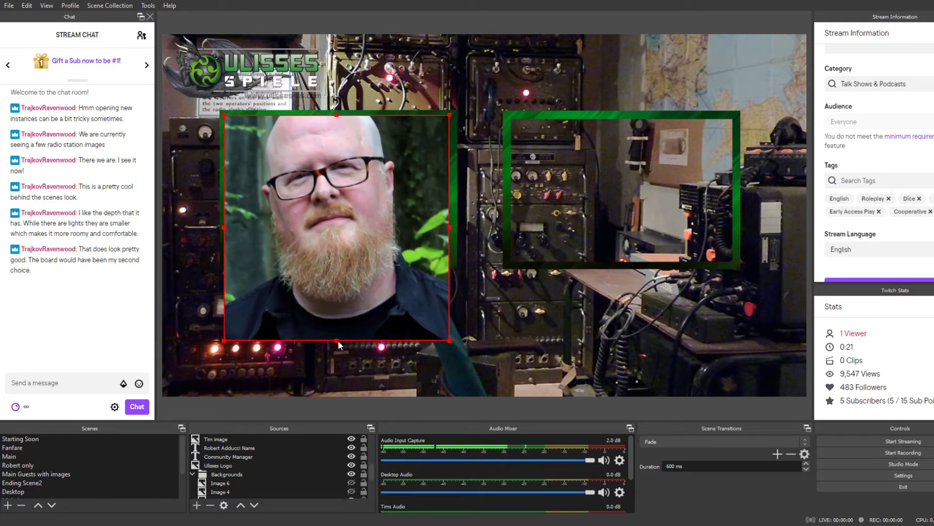
drag(338, 342, 348, 265)
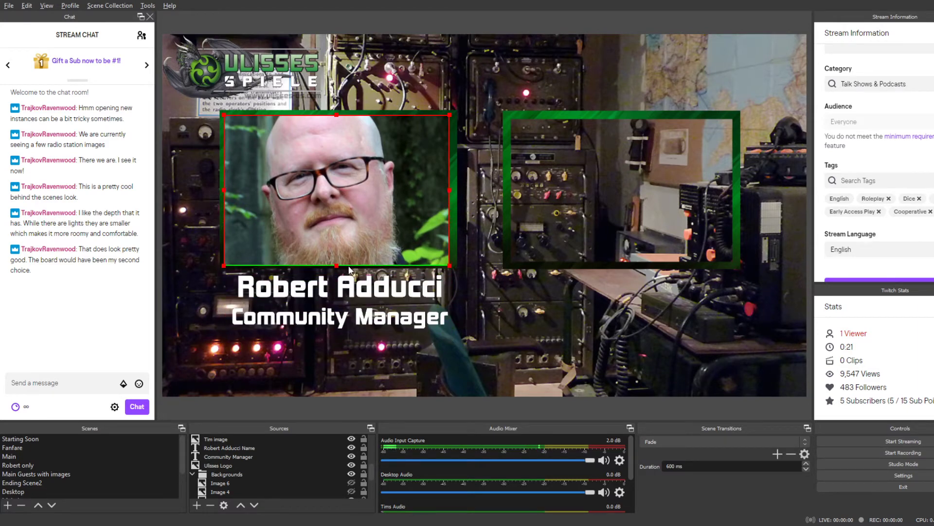
scroll(212, 439, down, 5)
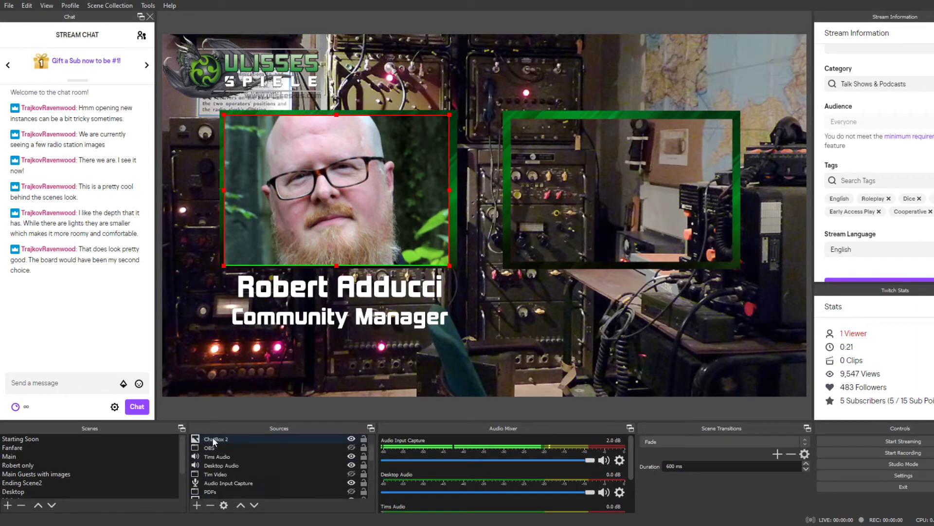
scroll(216, 440, down, 2)
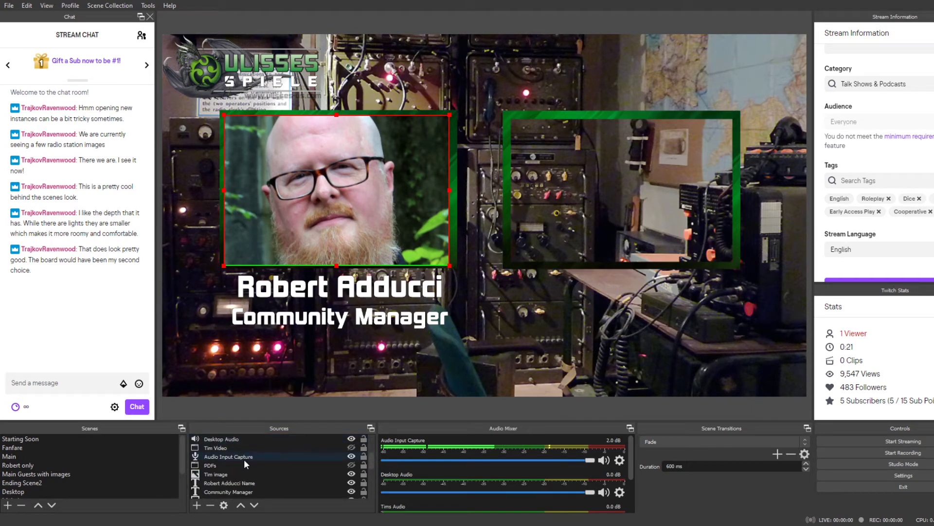
ctrl+click(336, 474)
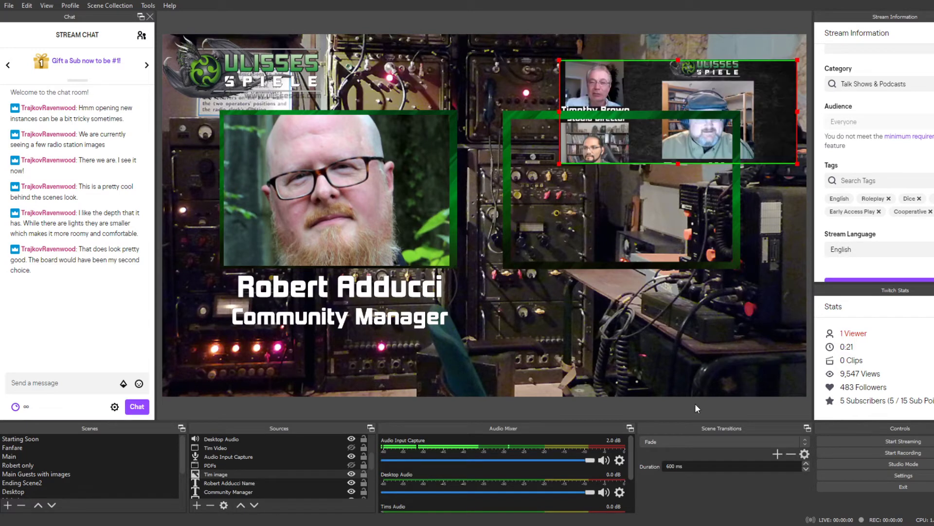
- Move the group video-call panel into the right green frame and enlarge it
click(566, 151)
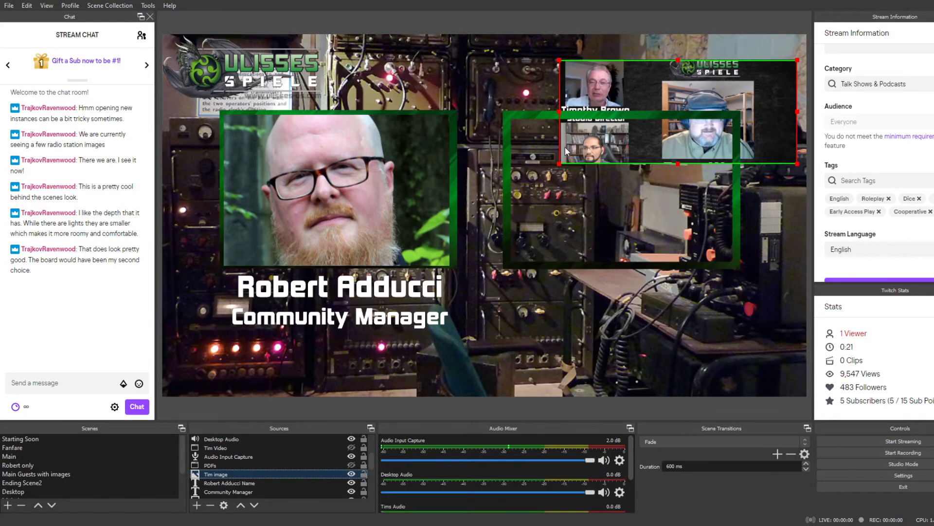
drag(588, 150, 519, 241)
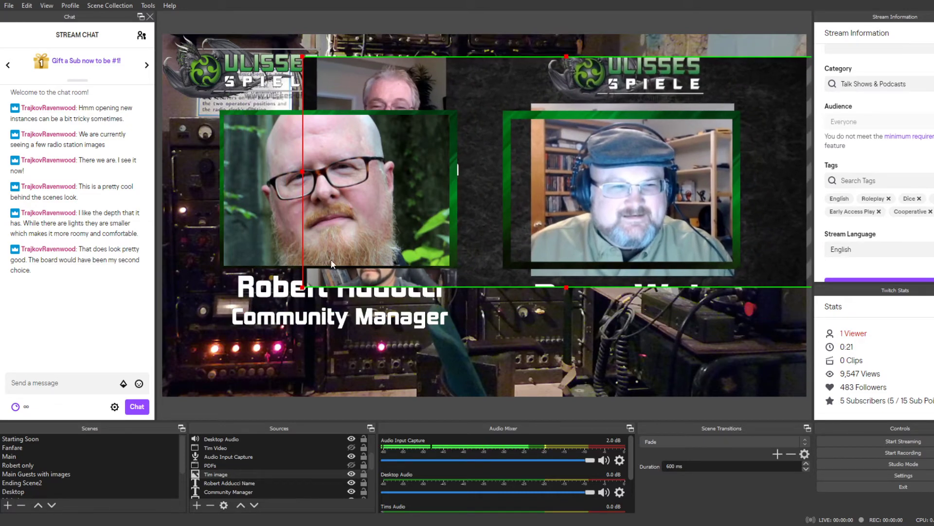
drag(307, 287, 263, 322)
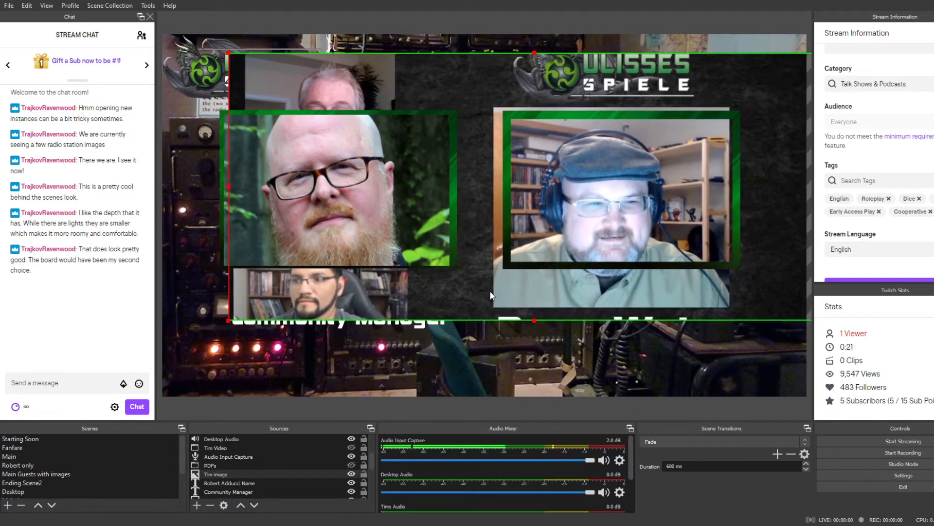
drag(494, 290, 495, 275)
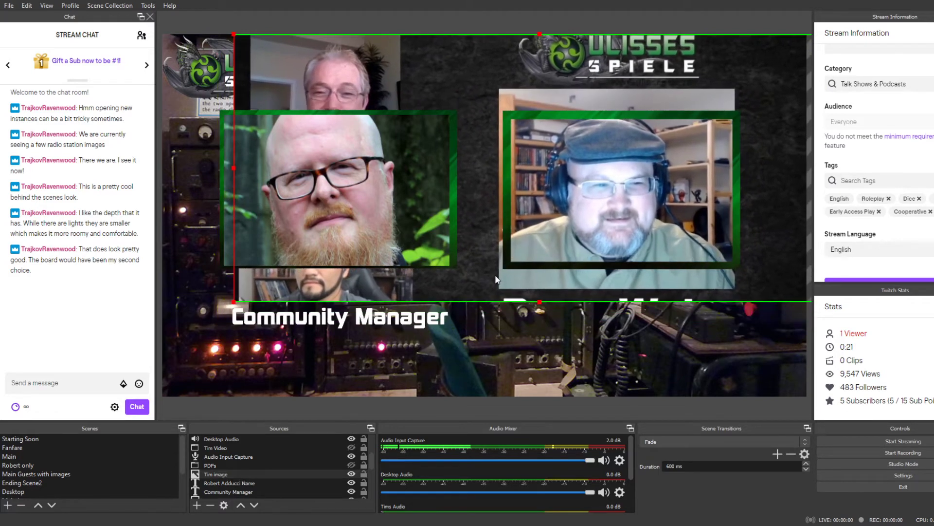
drag(238, 36, 293, 49)
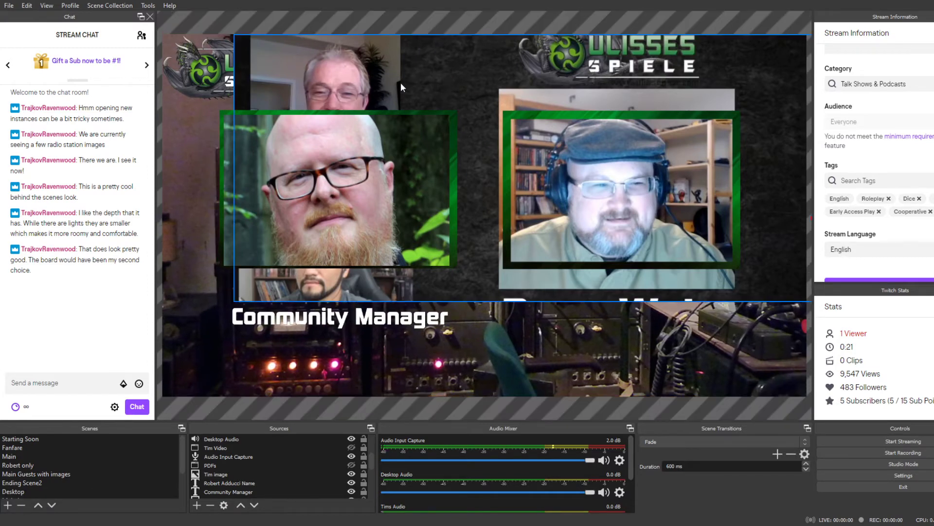
- Crop the call down to one guest, then shrink and trim the webcam to fit the right frame
click(450, 82)
drag(233, 34, 507, 112)
drag(563, 154, 462, 121)
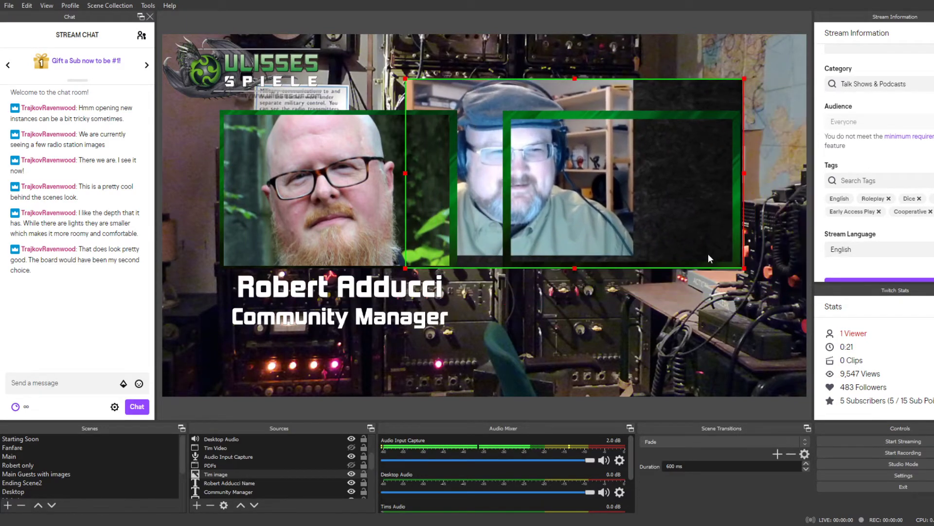
drag(744, 269, 640, 254)
drag(596, 232, 666, 244)
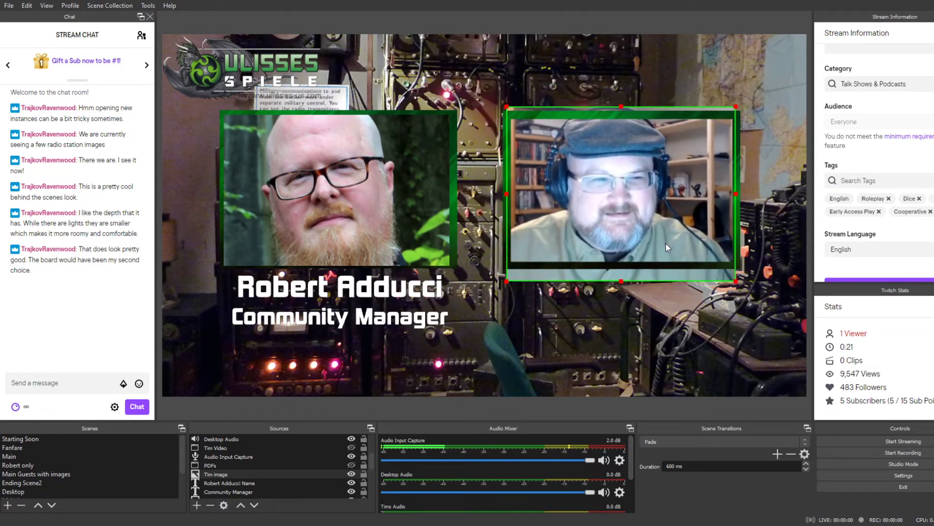
drag(623, 106, 624, 114)
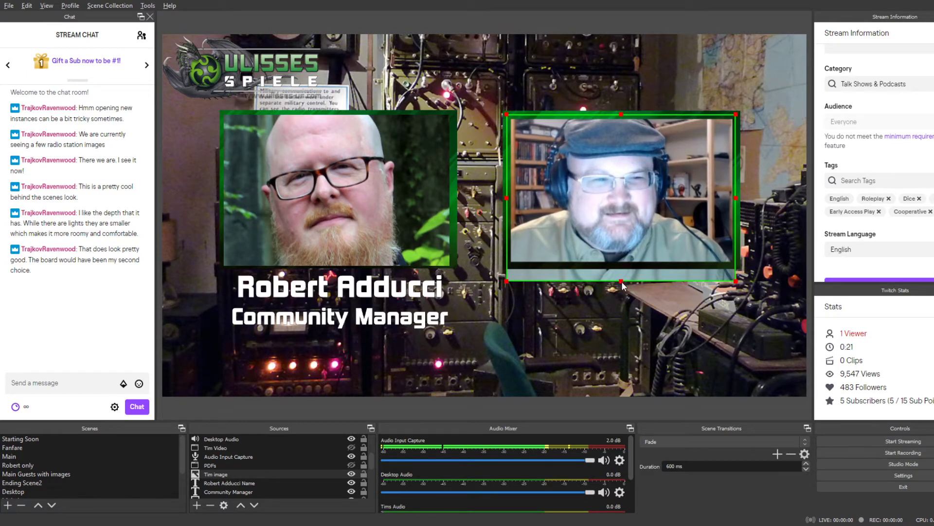
drag(623, 284, 612, 267)
click(567, 362)
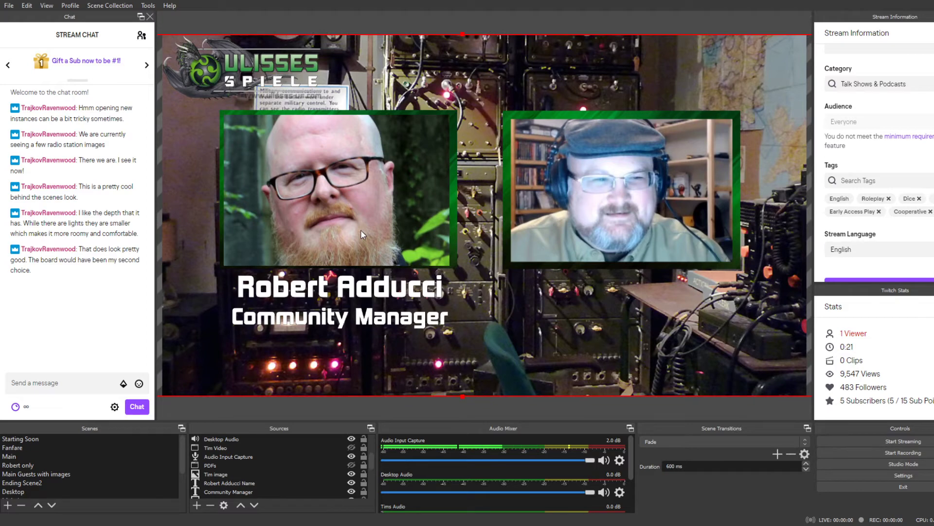
scroll(262, 480, up, 2)
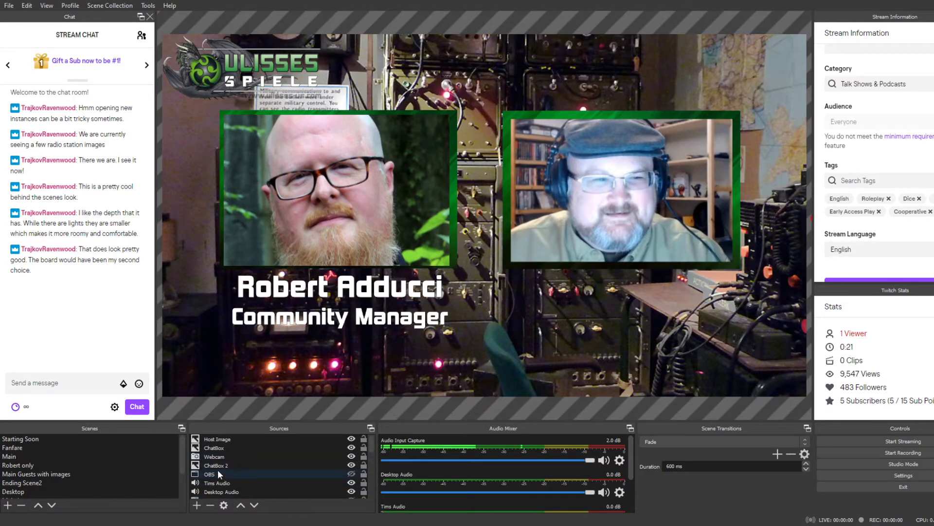
- Layer the right and left frame overlays above the webcam and portrait photo
drag(218, 469, 240, 435)
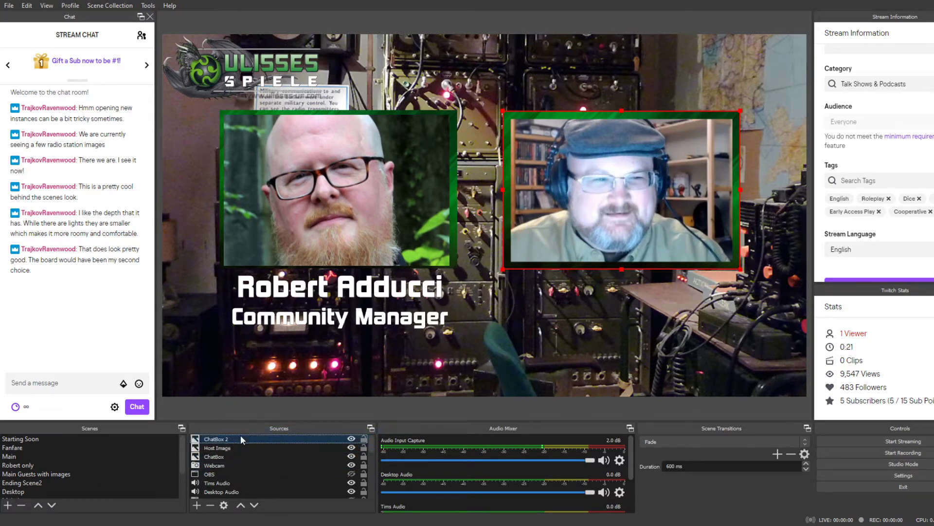
click(450, 266)
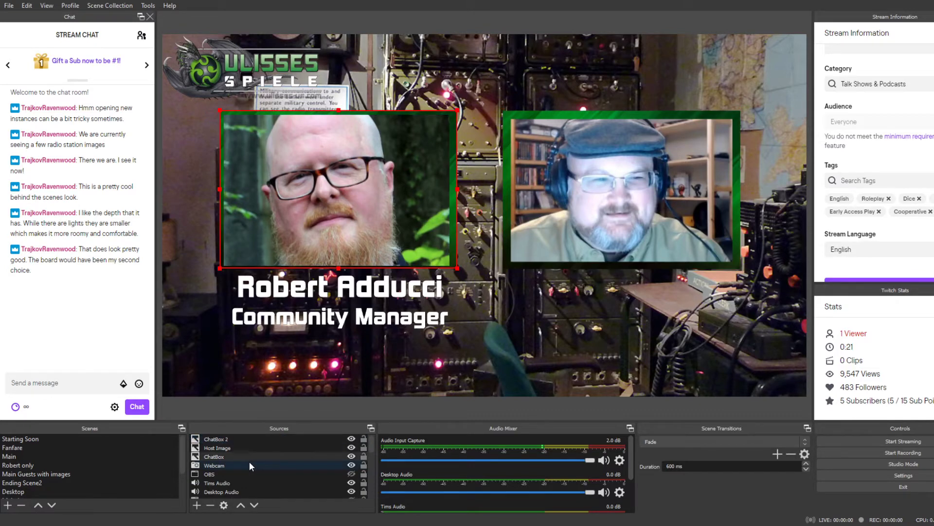
drag(250, 457, 251, 449)
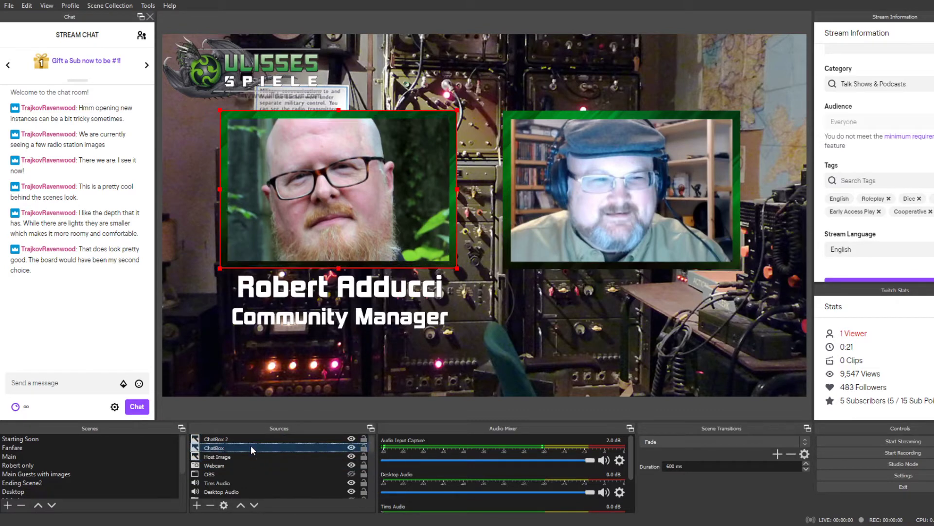
click(317, 409)
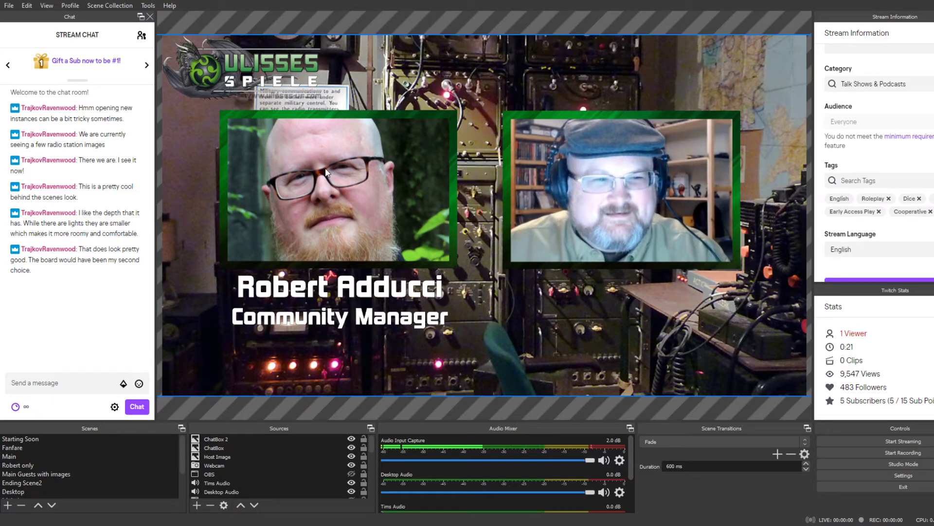
- Select and deselect the full-scene background to check that the frames cover the pictures' edges
click(609, 209)
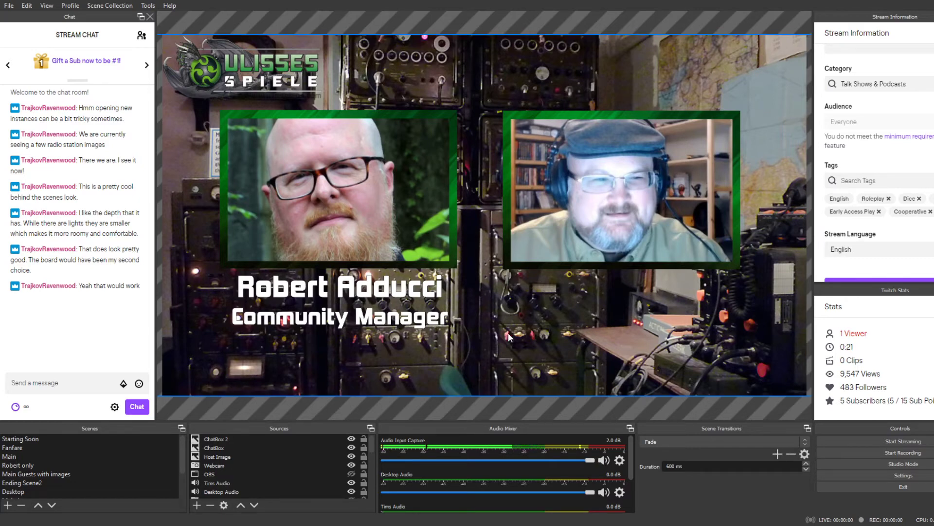
click(515, 398)
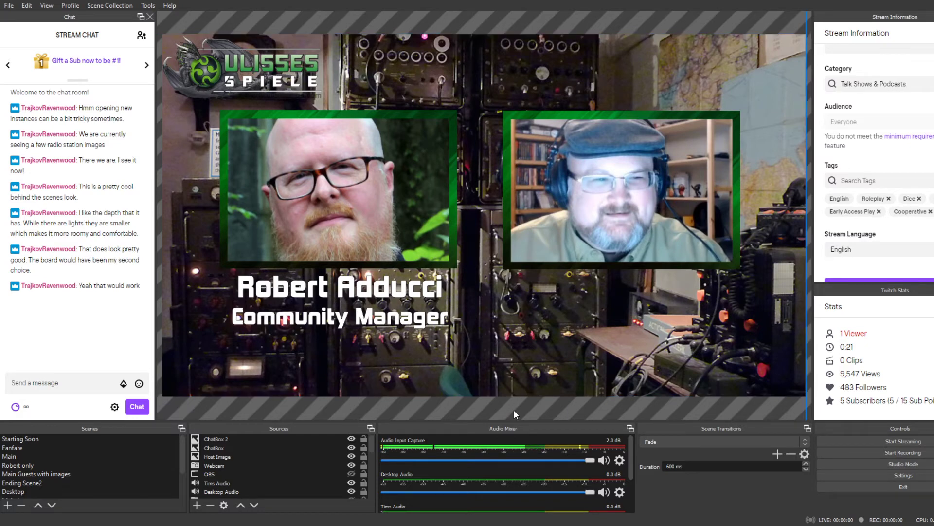
click(496, 393)
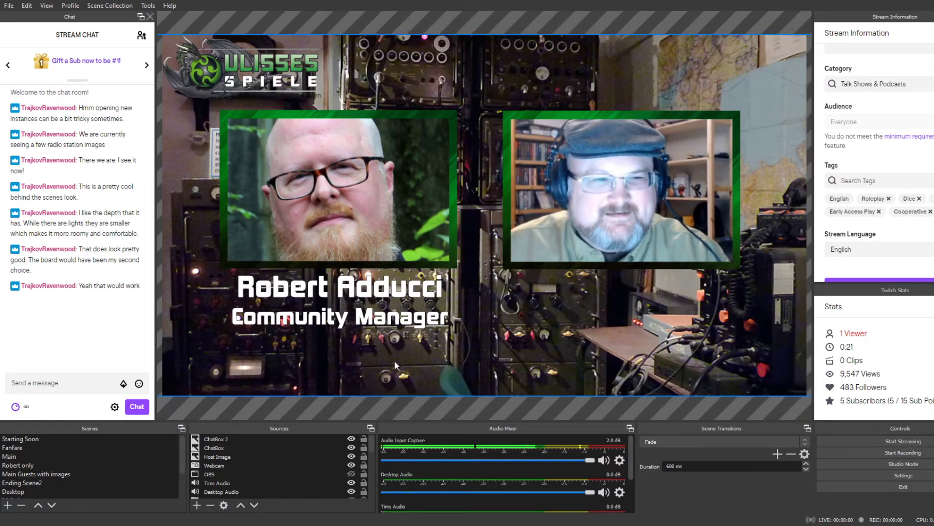
click(391, 399)
- Move the copied name caption from under the host to under the guest webcam
click(255, 471)
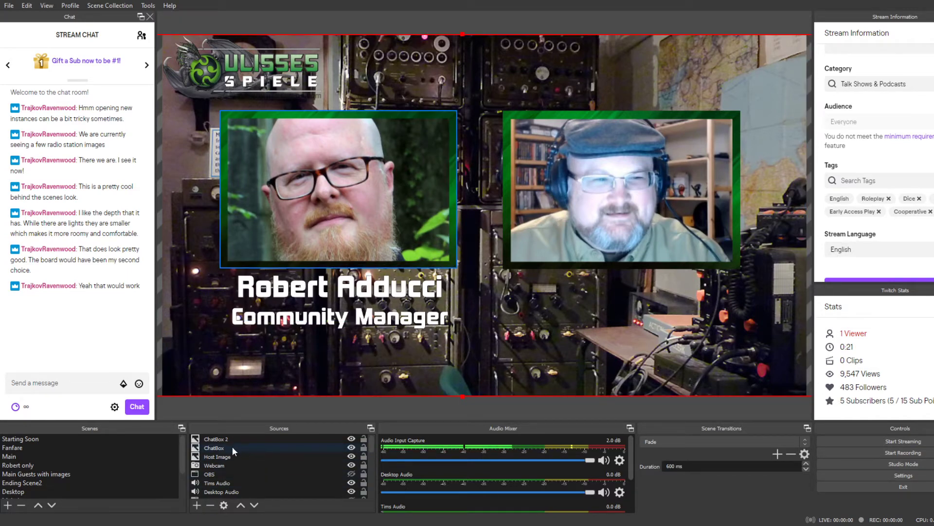
scroll(233, 467, down, 2)
scroll(232, 468, down, 1)
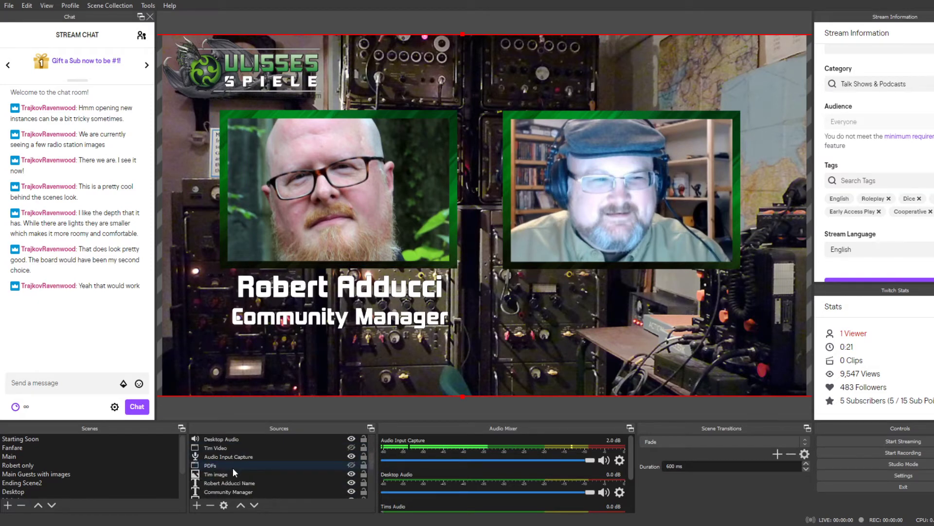
click(229, 482)
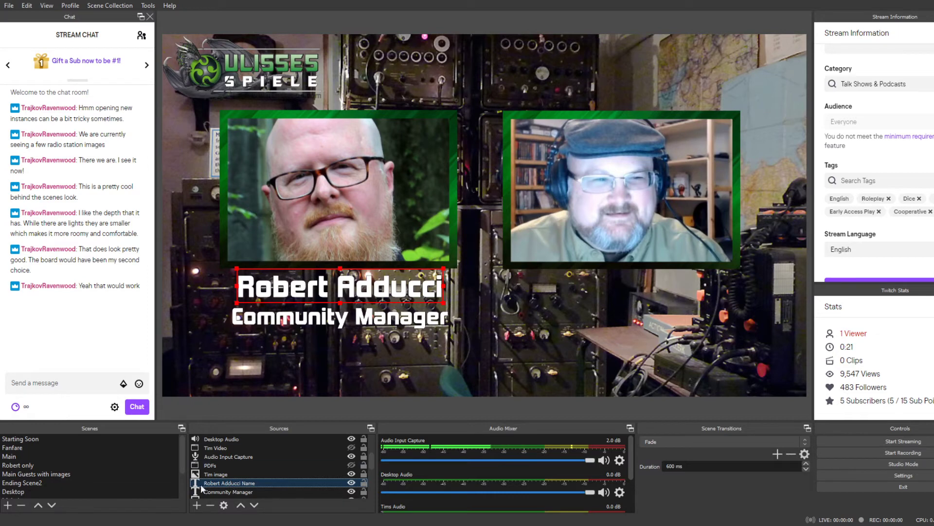
scroll(226, 457, down, 4)
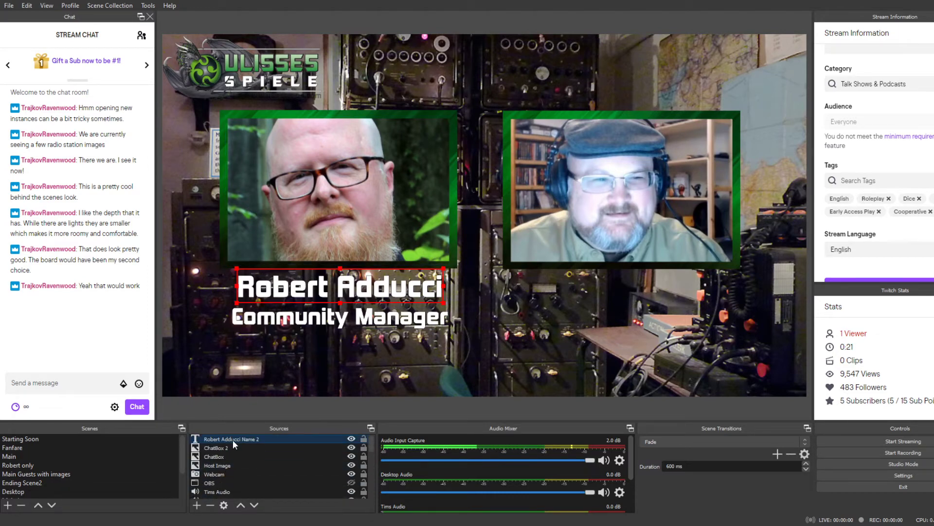
click(233, 440)
drag(322, 293, 607, 298)
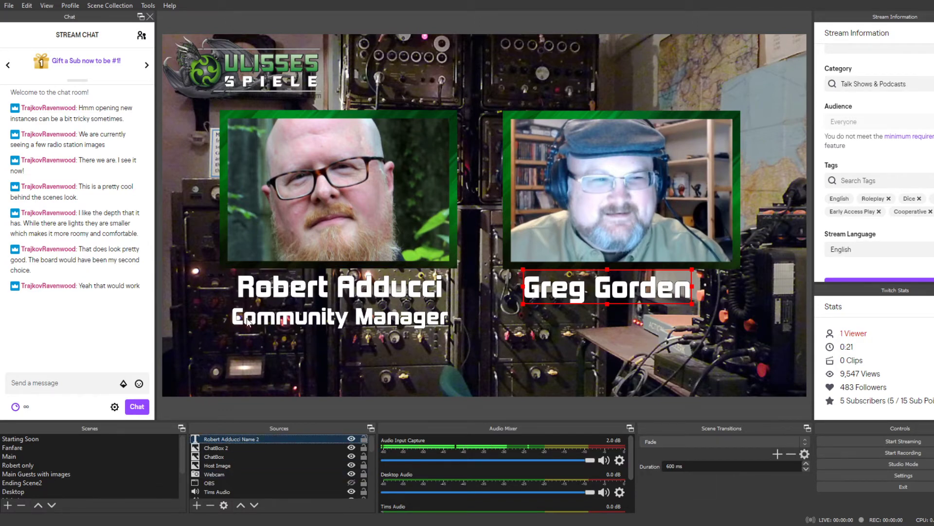
- Rename the copied caption source to the webcam guest's name followed by 'Name'
key(F2)
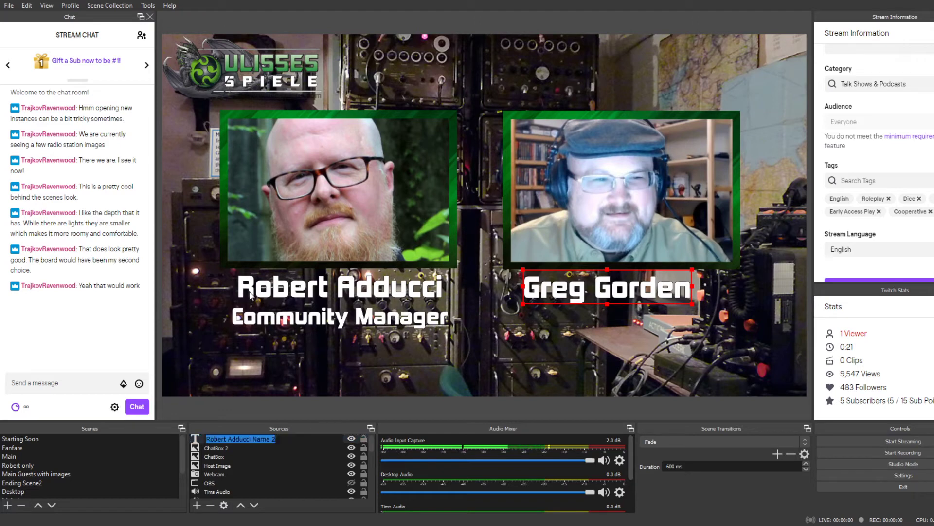
text(Greg G)
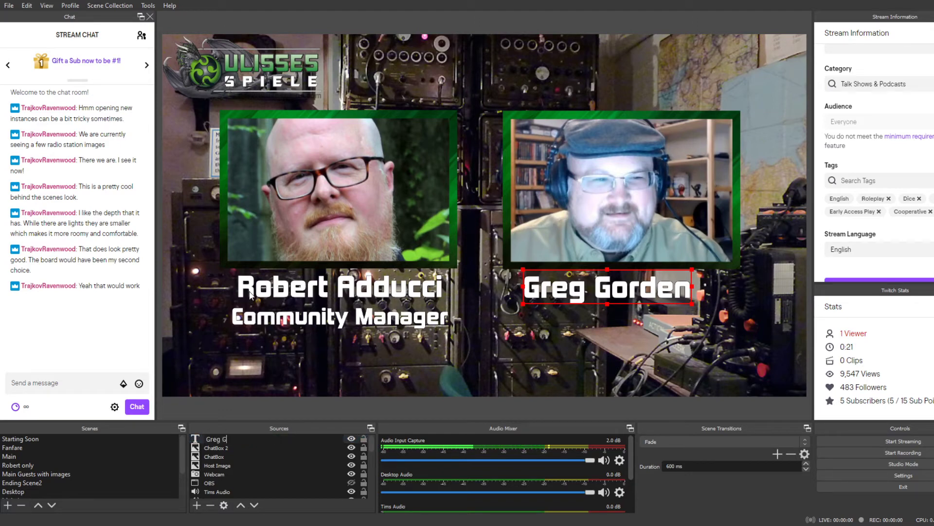
text(orden Name)
key(Return)
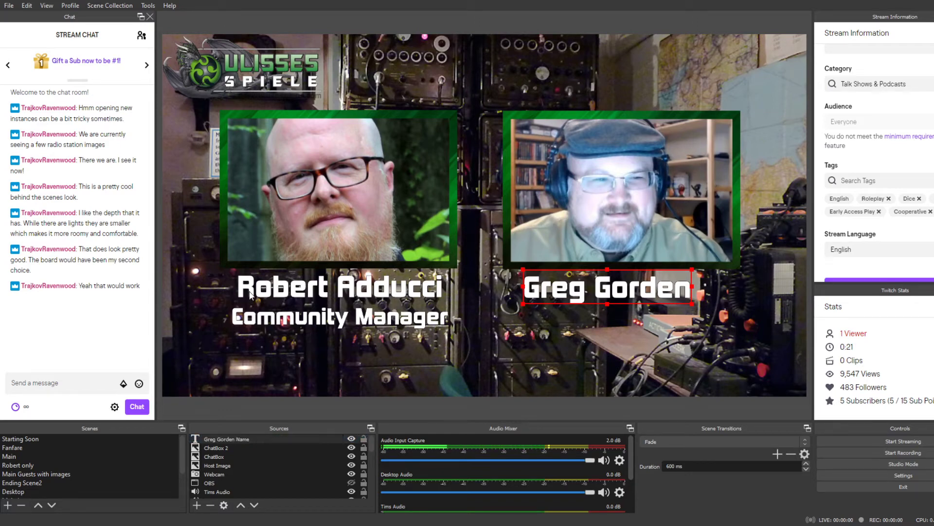
- Paste a copy of the Community Manager caption under the guest's name, retype it as 'Line Manager' and centre it
click(270, 321)
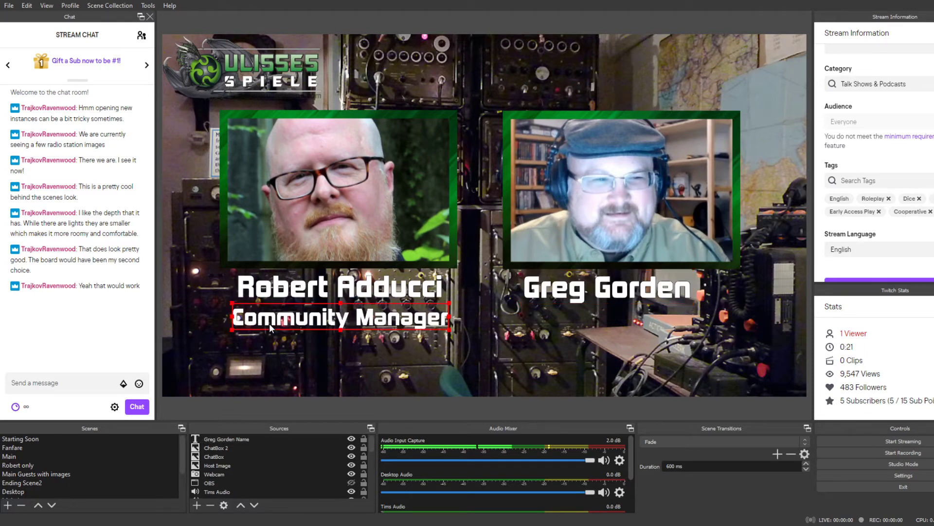
scroll(213, 462, down, 2)
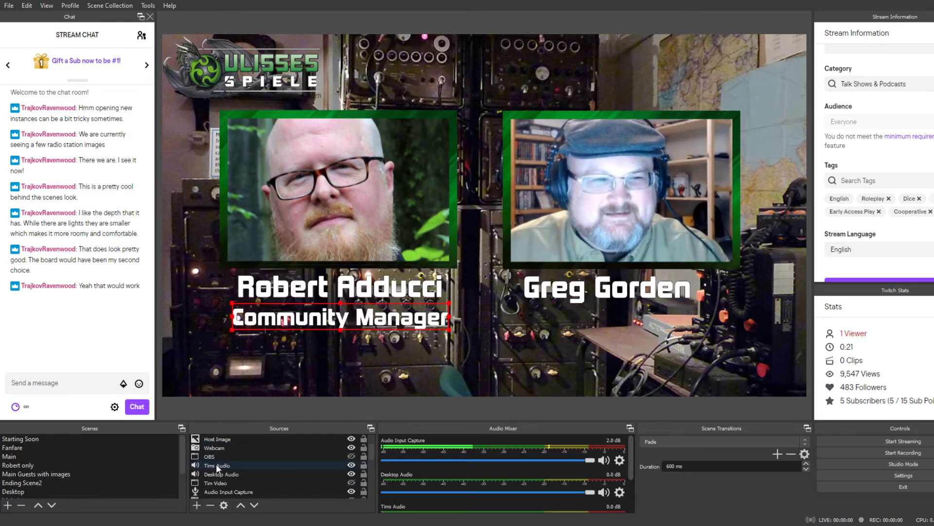
scroll(216, 463, down, 2)
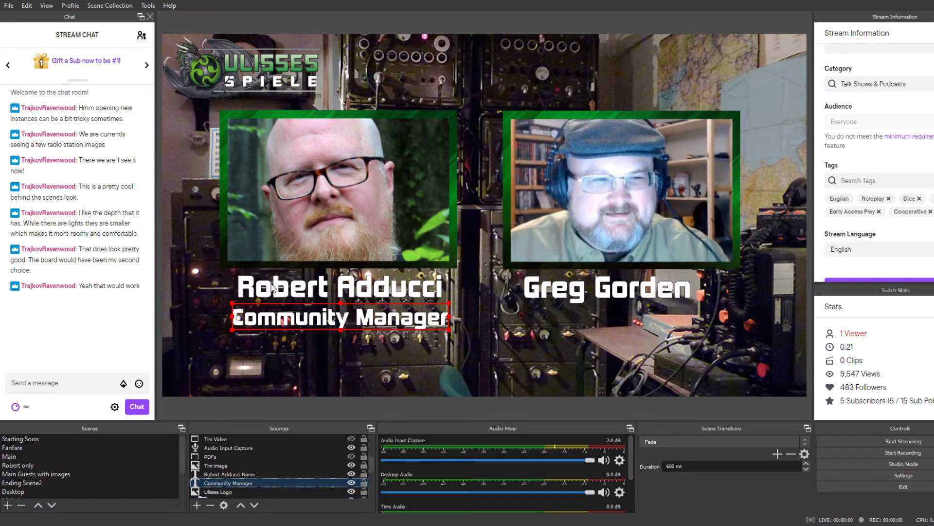
key(ctrl+v)
scroll(258, 438, up, 3)
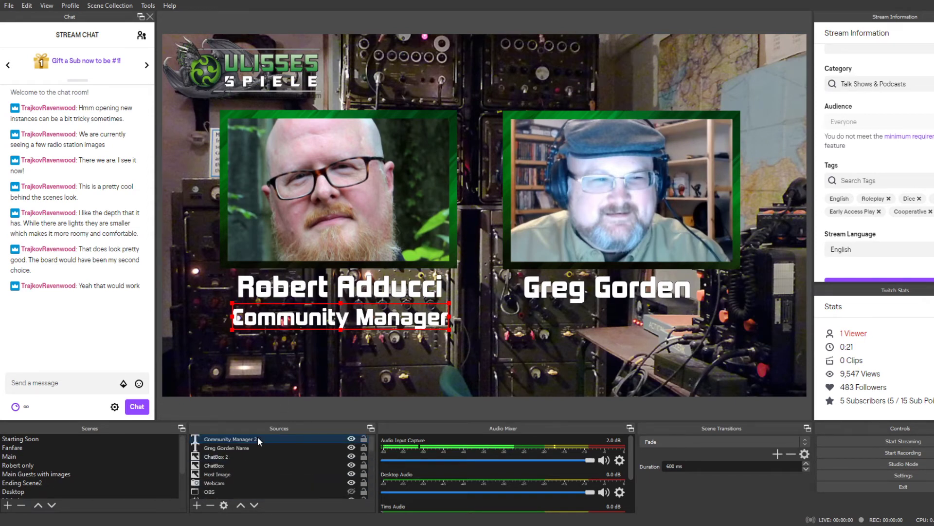
click(250, 437)
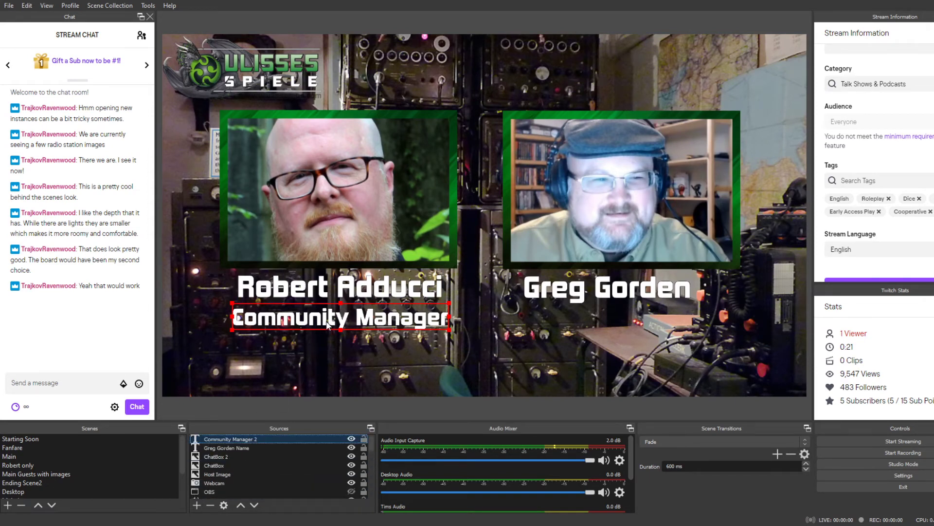
drag(327, 325, 611, 327)
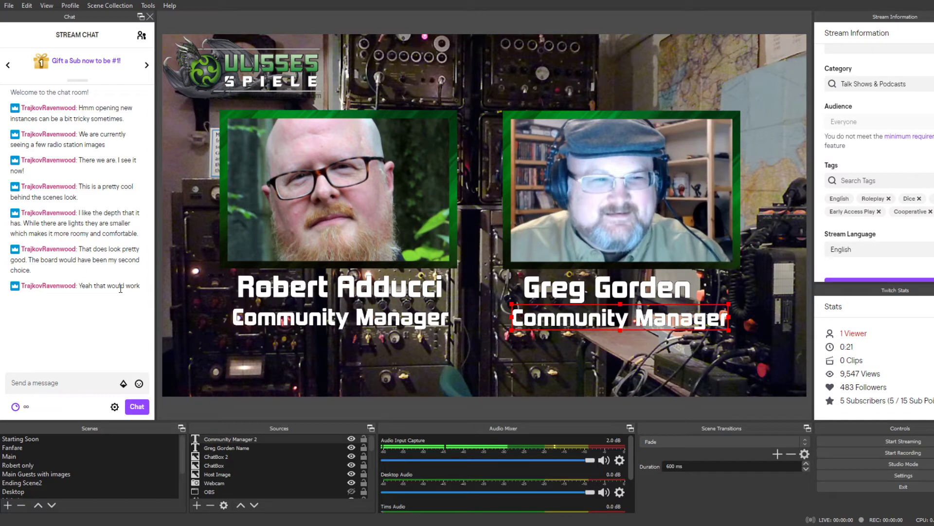
text(Line Manager)
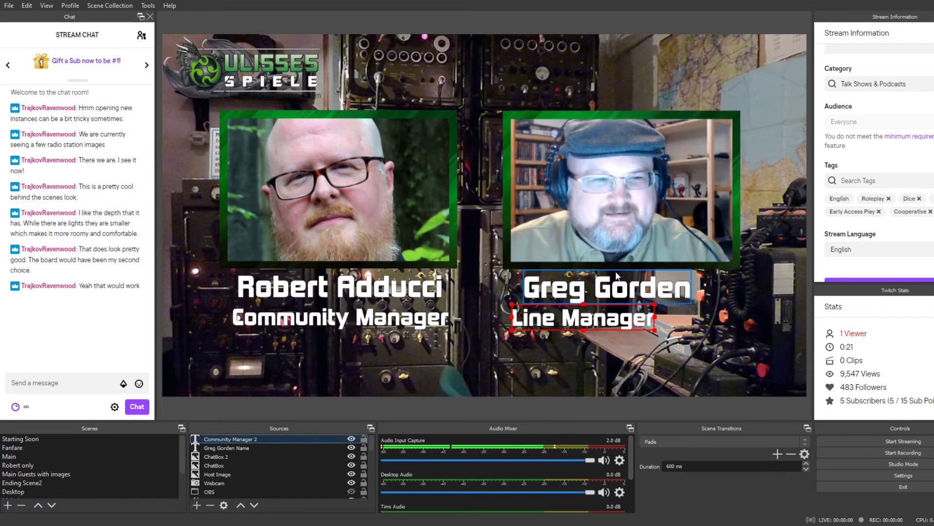
drag(574, 325, 614, 325)
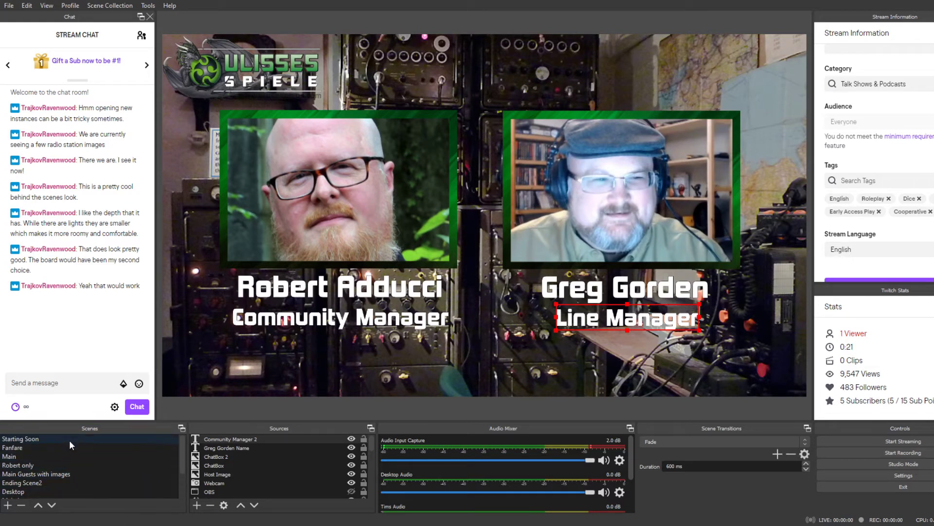
scroll(66, 446, down, 2)
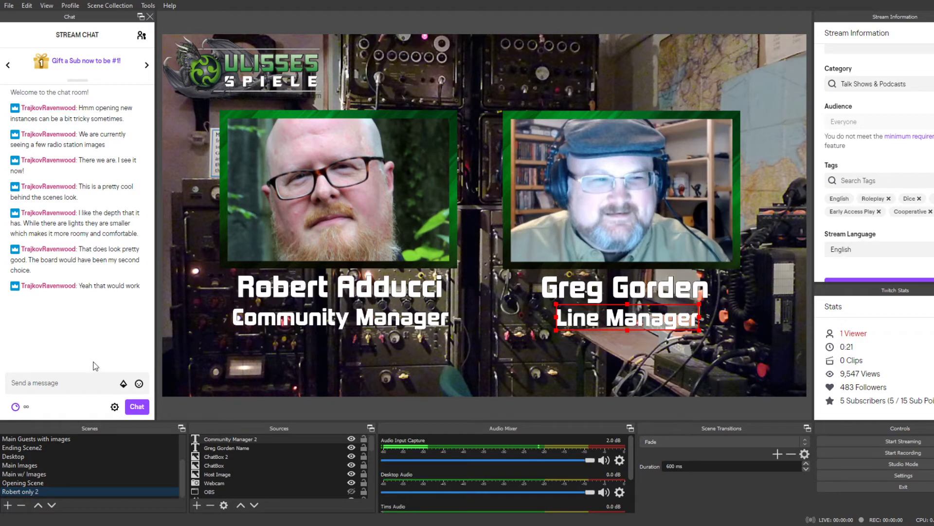
- Rename the copied host scene to 'Host and Guest' and move it up the Scenes list
key(F2)
text(Host and Guest)
key(Return)
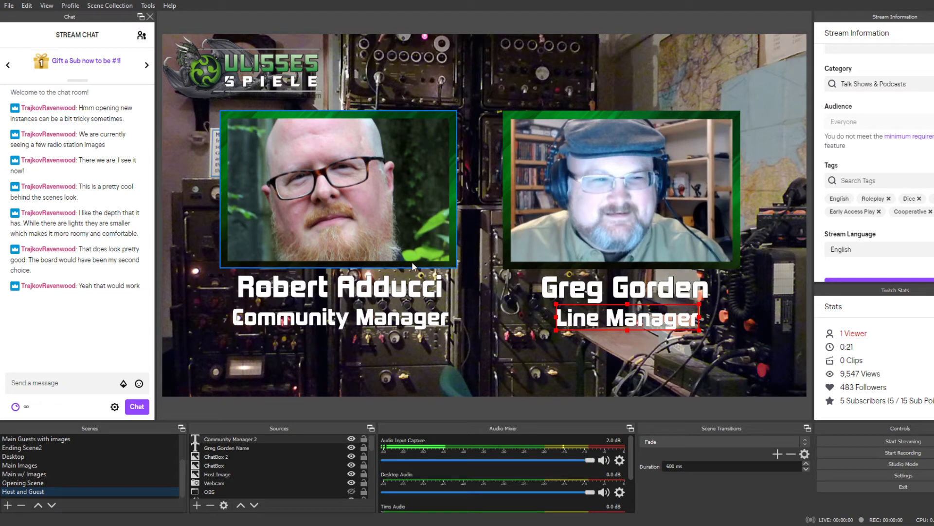
drag(41, 496, 69, 443)
- Add the 'Host and Game Guests' scene and place it third in the Scenes list
click(66, 437)
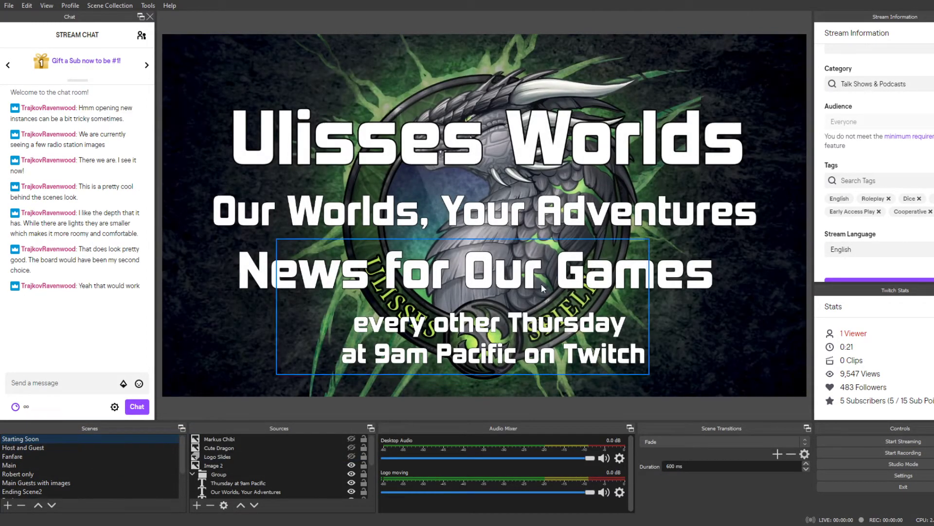
click(71, 447)
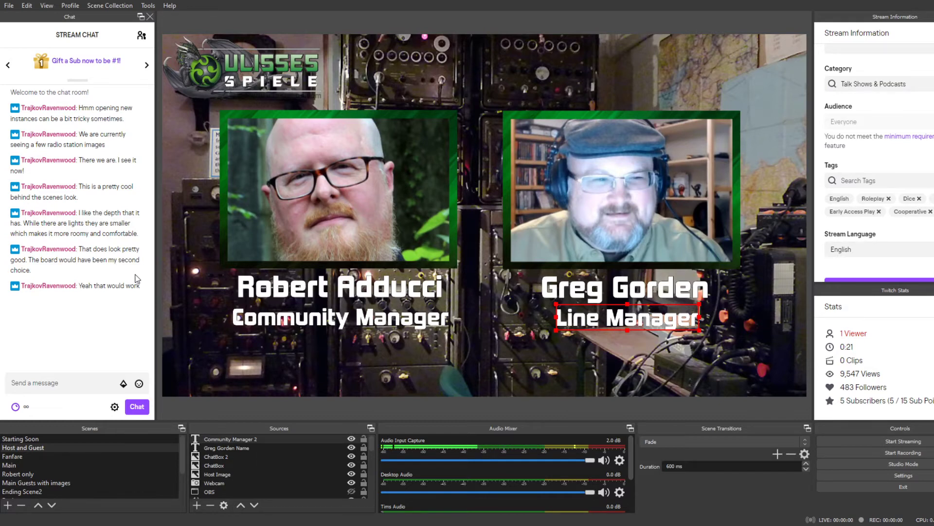
key(End)
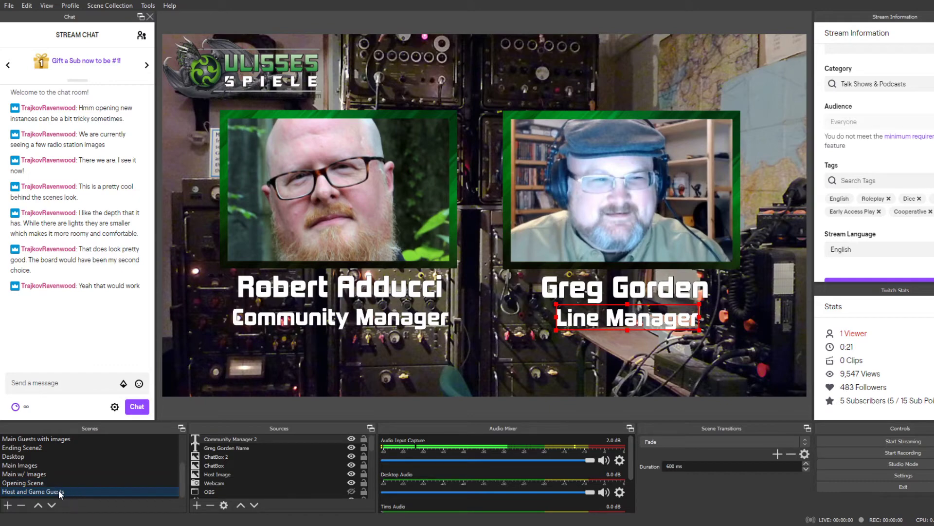
drag(60, 492, 76, 434)
click(72, 451)
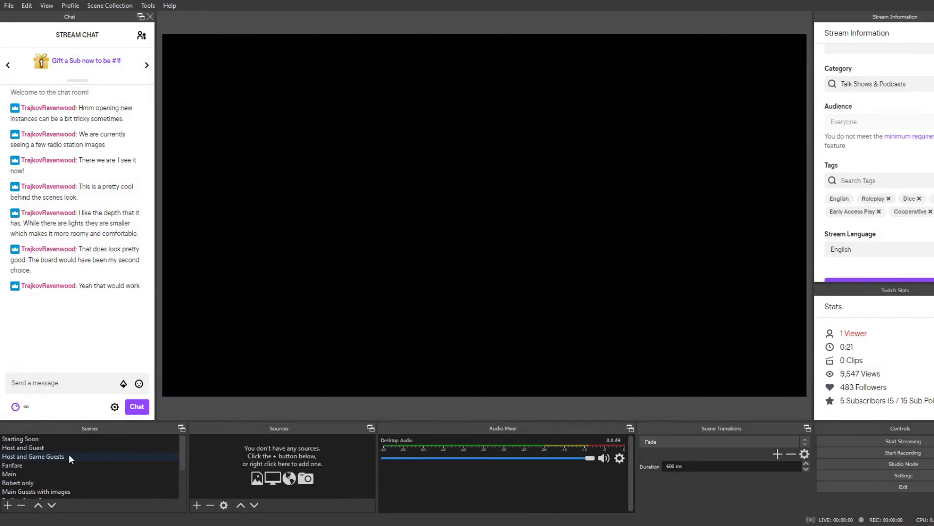
click(68, 453)
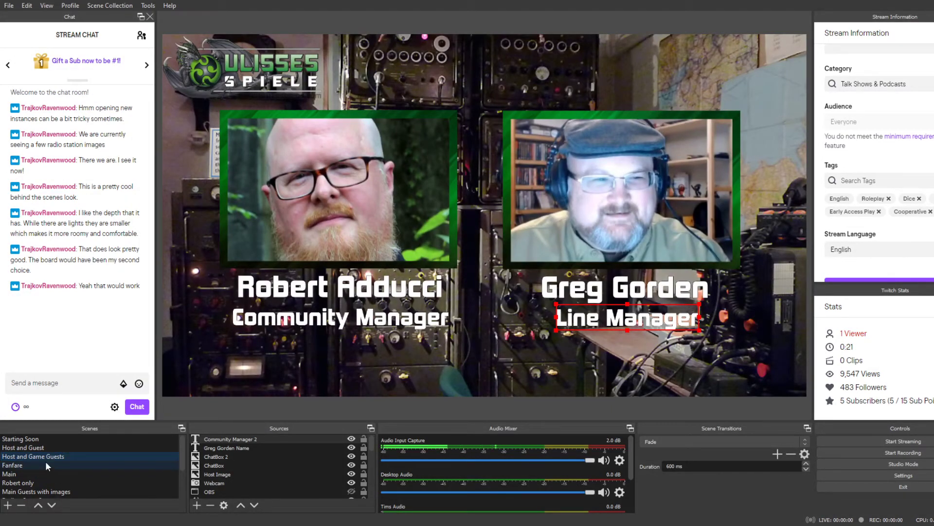
- Move the Fanfare scene up under Starting Soon and check the new scene order
click(25, 463)
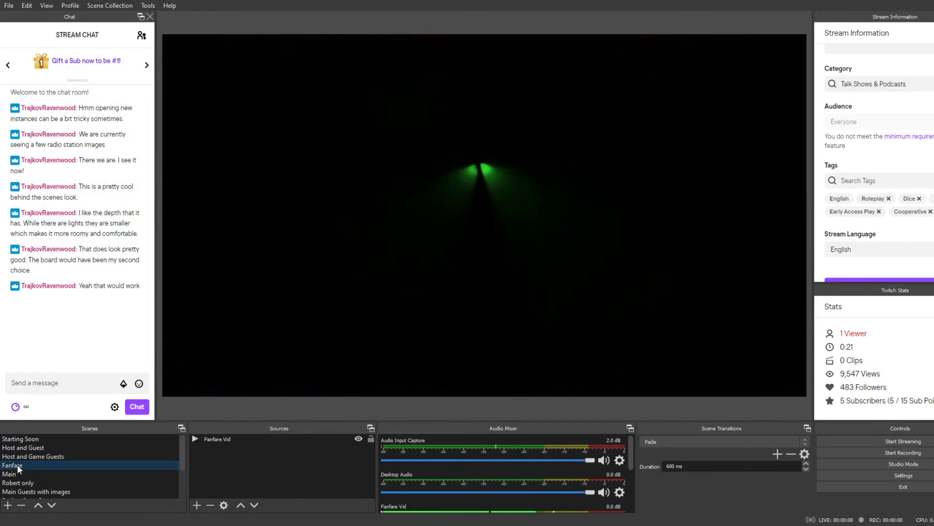
drag(17, 465, 48, 443)
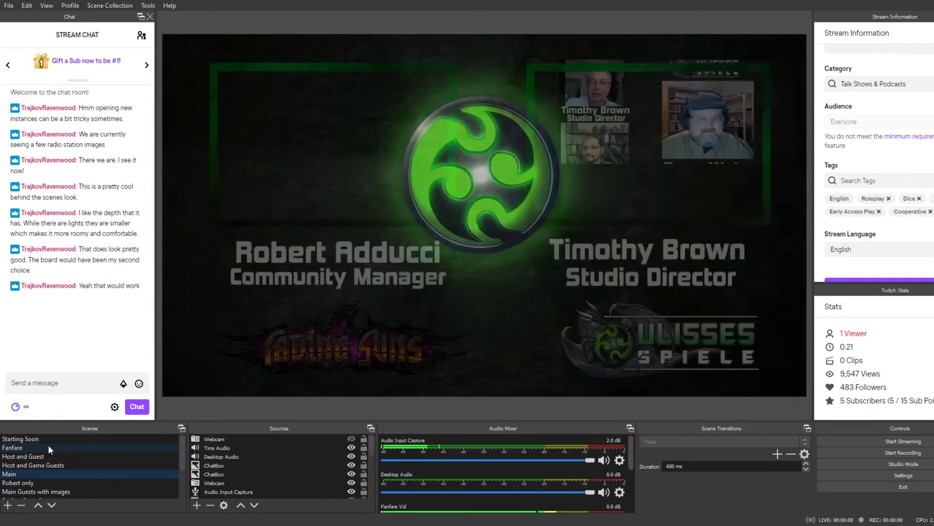
click(38, 439)
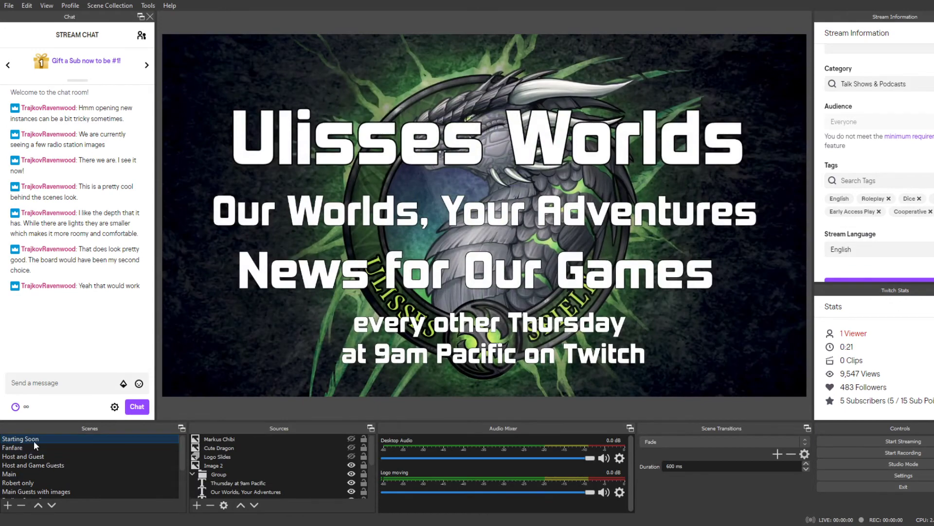
click(35, 445)
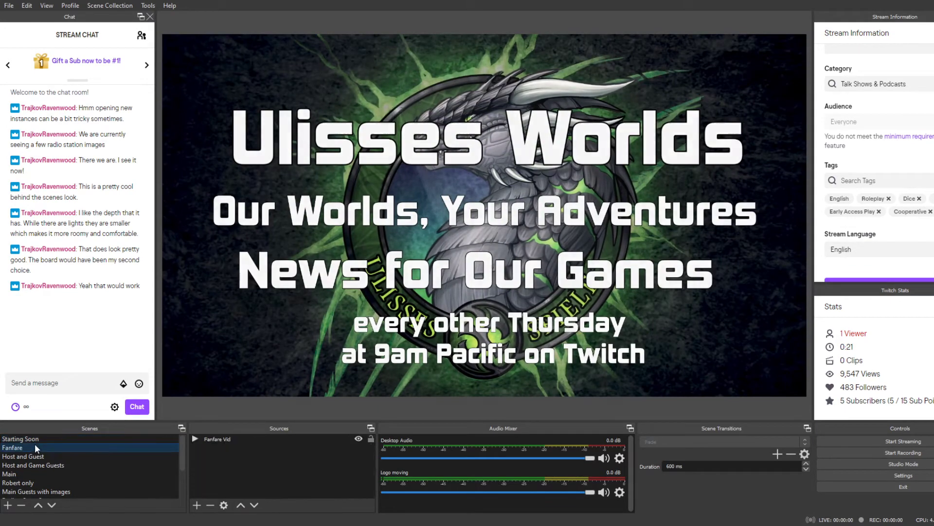
click(42, 456)
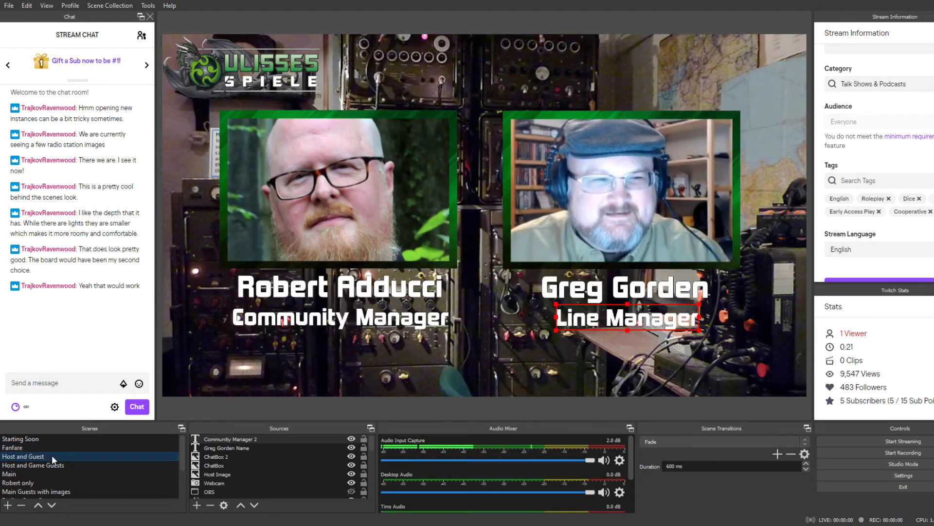
- In the Host and Game Guests scene, move the Ulisses Spiele logo to the top-right corner
click(52, 462)
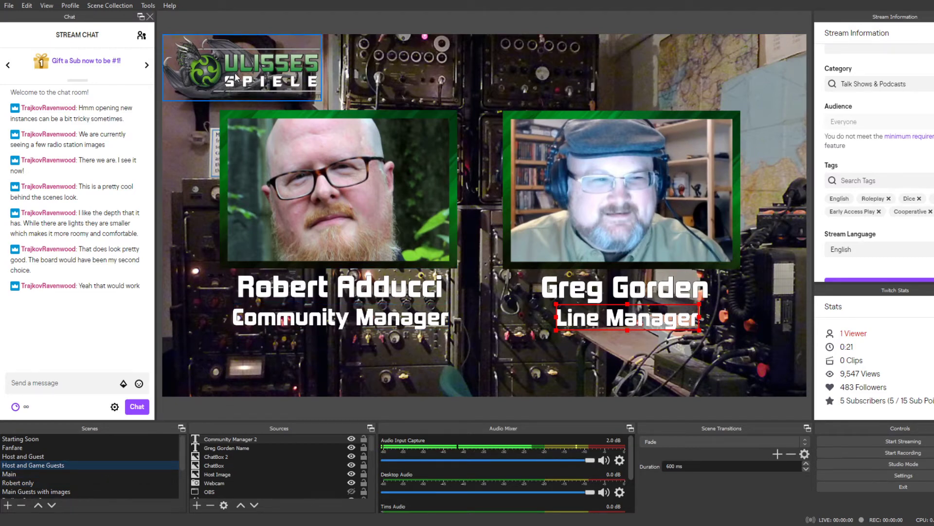
click(211, 77)
drag(211, 77, 684, 85)
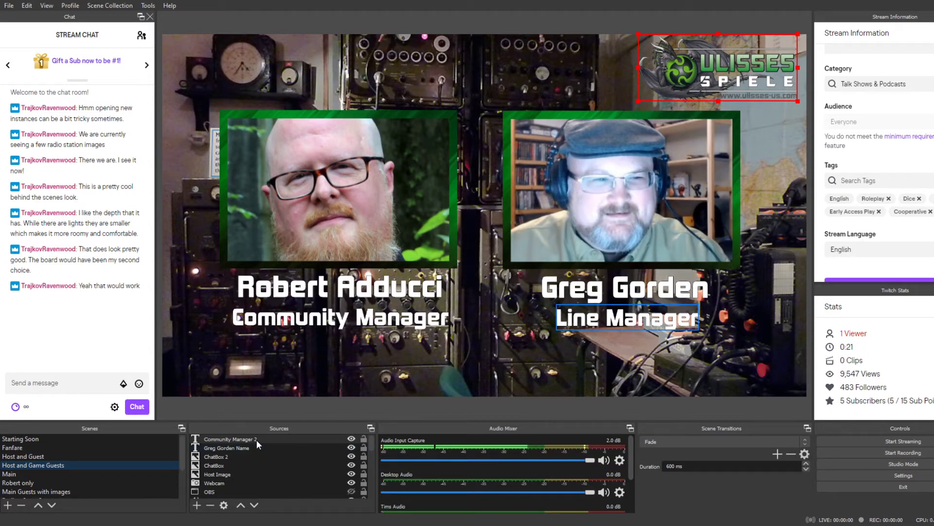
click(235, 459)
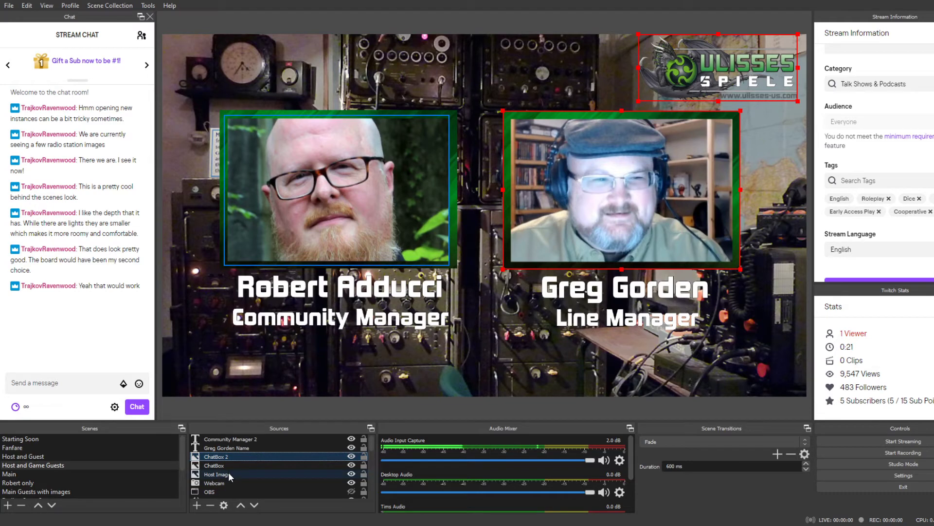
click(229, 473)
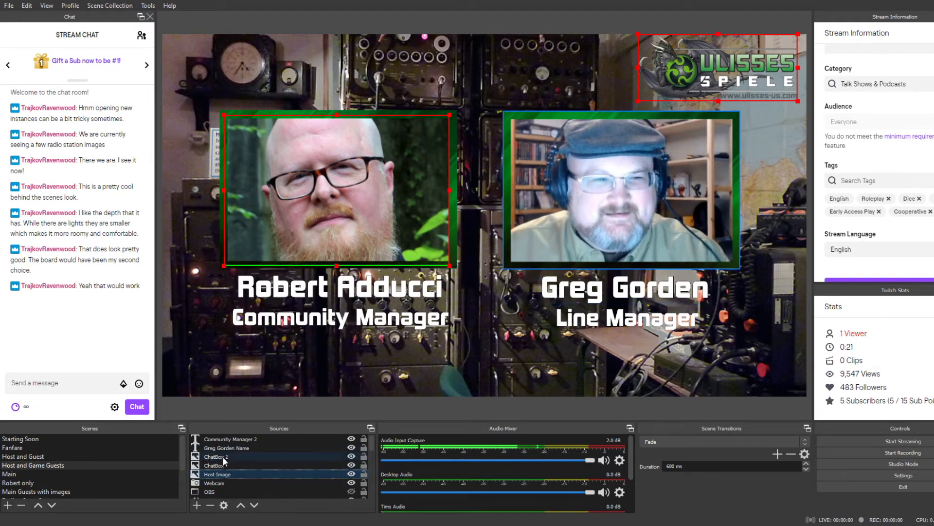
scroll(225, 457, down, 1)
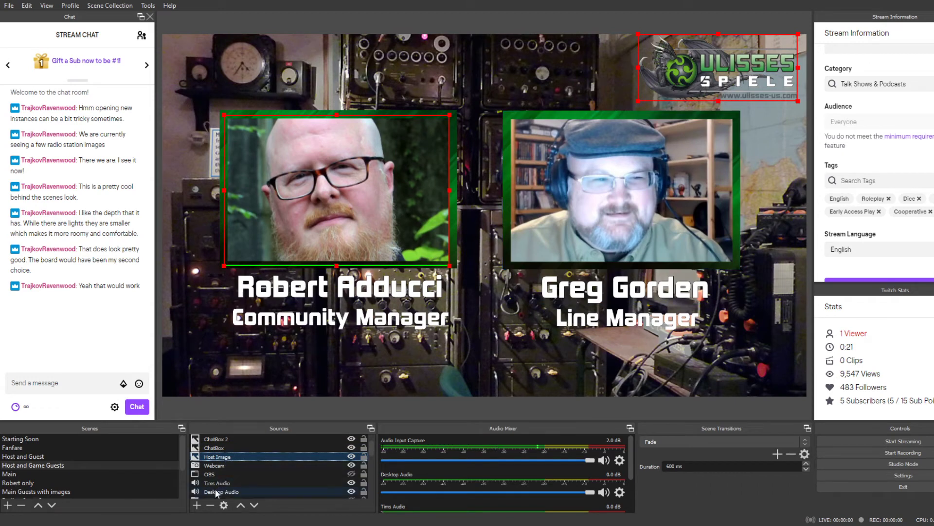
click(632, 220)
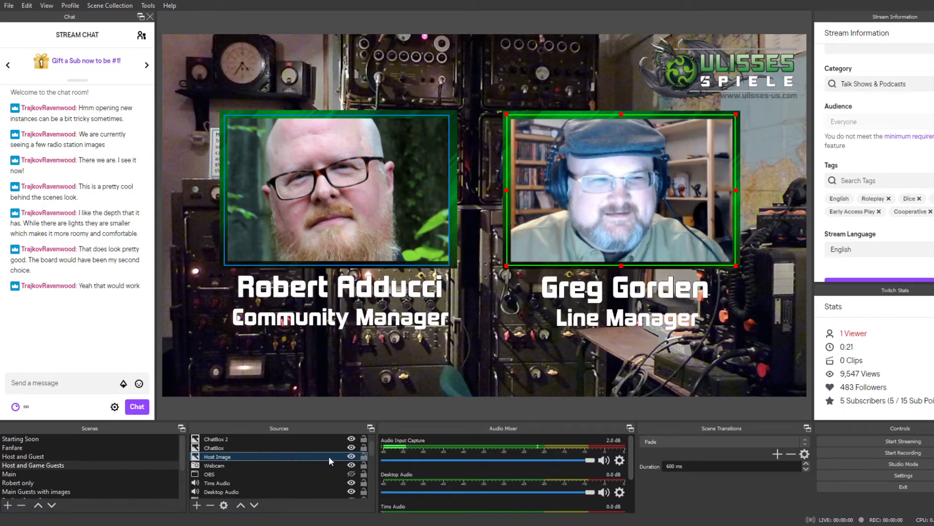
click(350, 456)
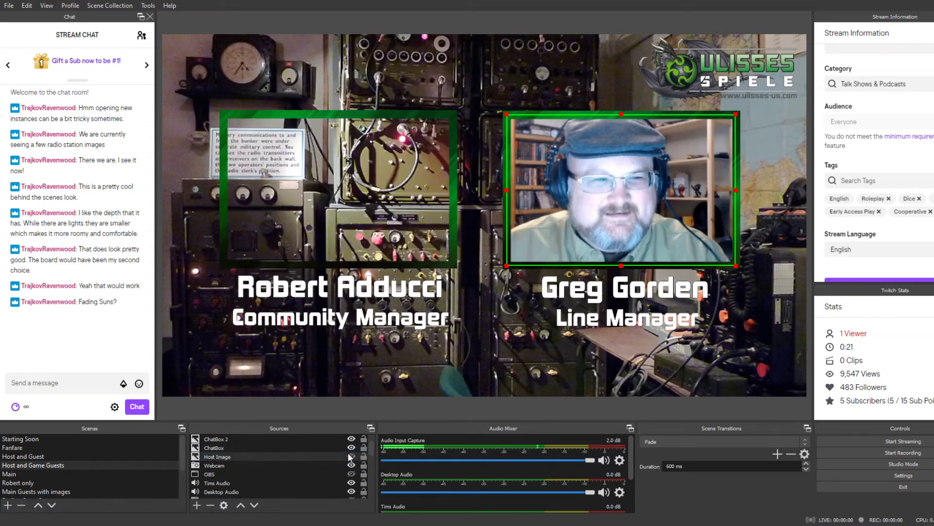
click(350, 456)
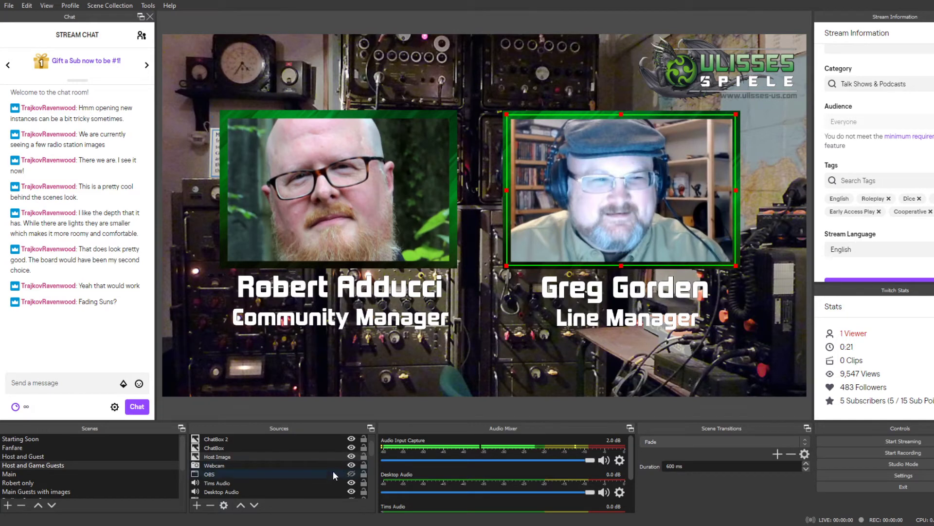
scroll(322, 460, down, 3)
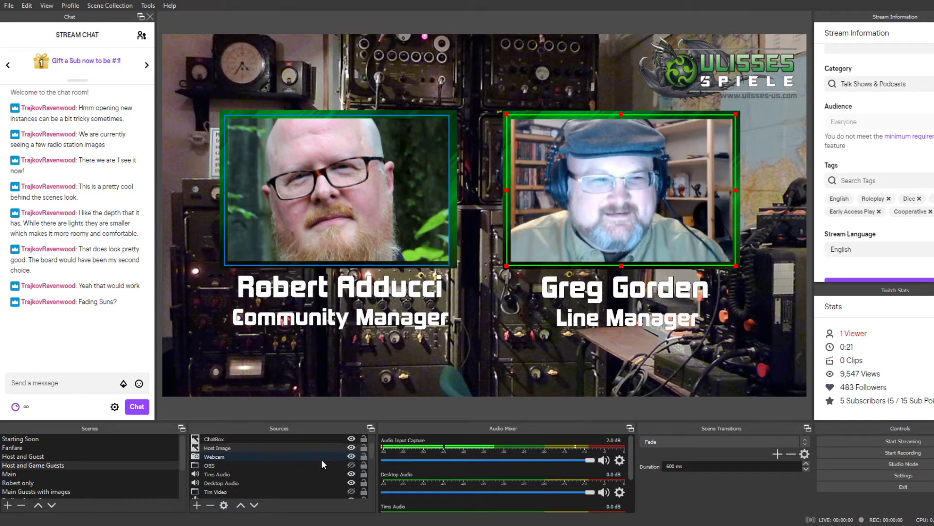
scroll(321, 459, down, 2)
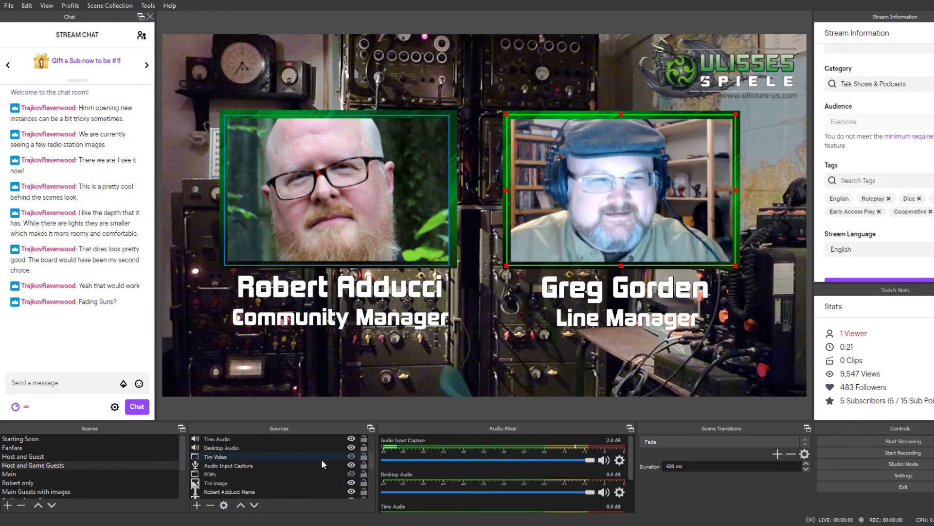
- Rename the right-hand picture source to the new guest's name plus 'Image' and move it just under ChatBox
click(351, 474)
click(352, 474)
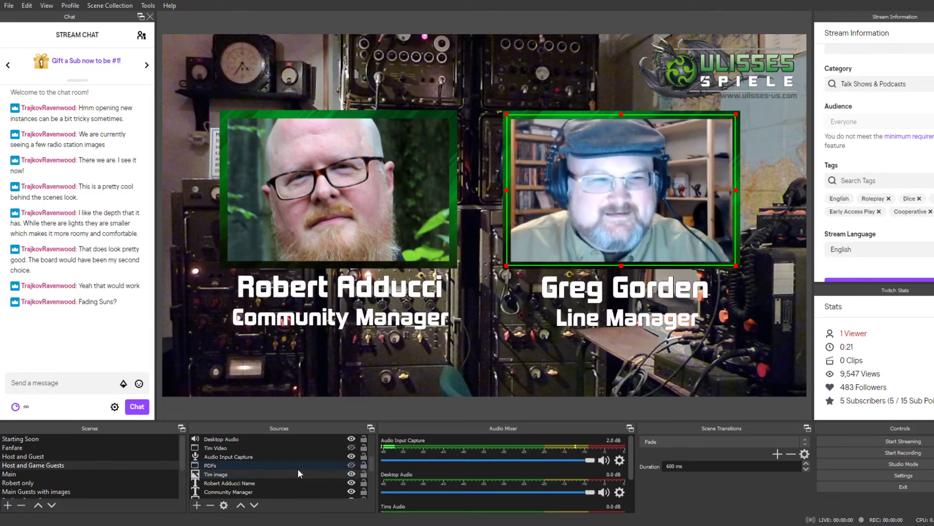
click(274, 474)
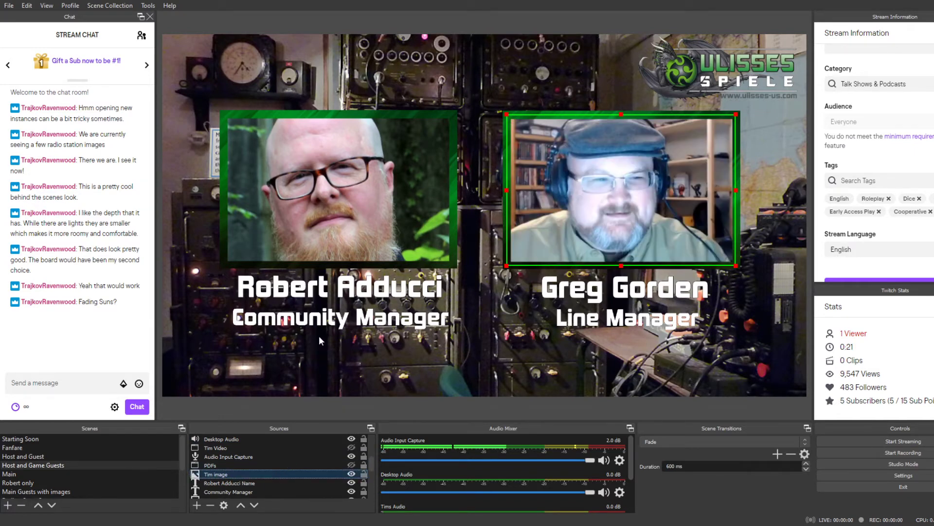
click(376, 322)
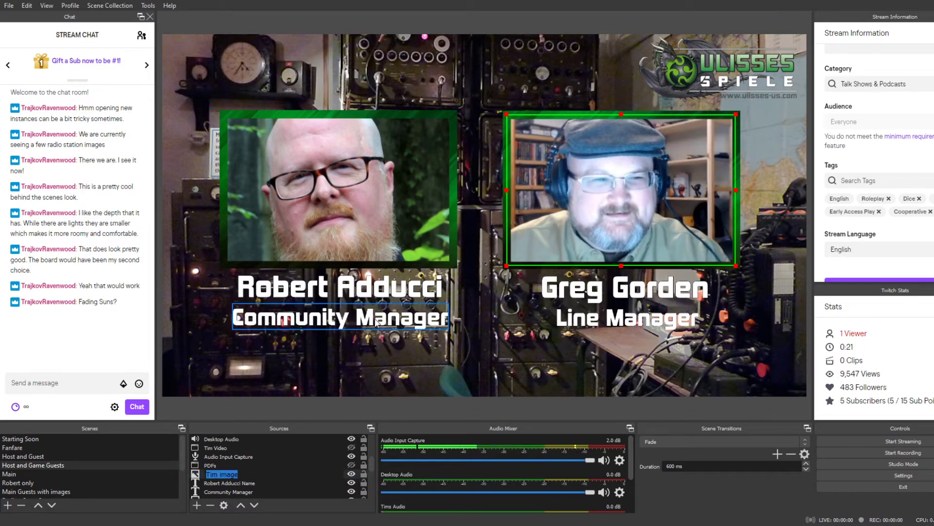
text(Ross Image)
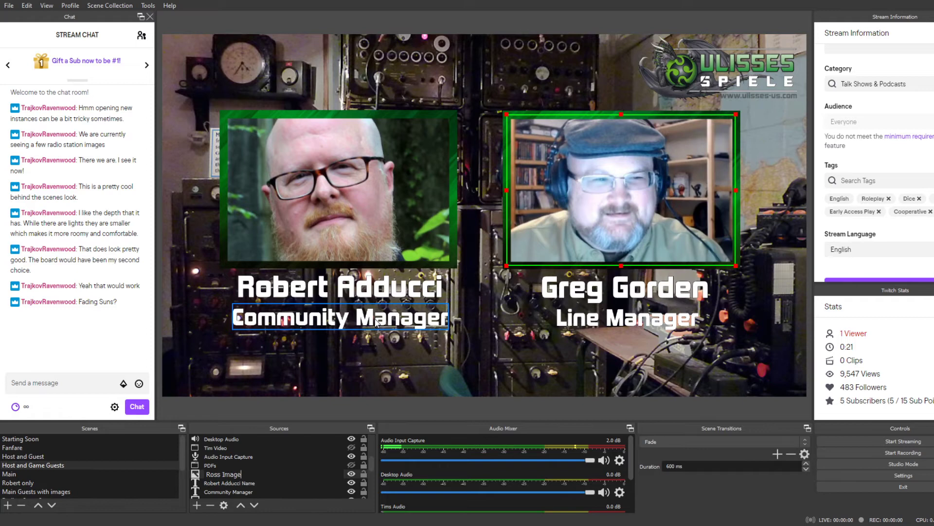
key(Return)
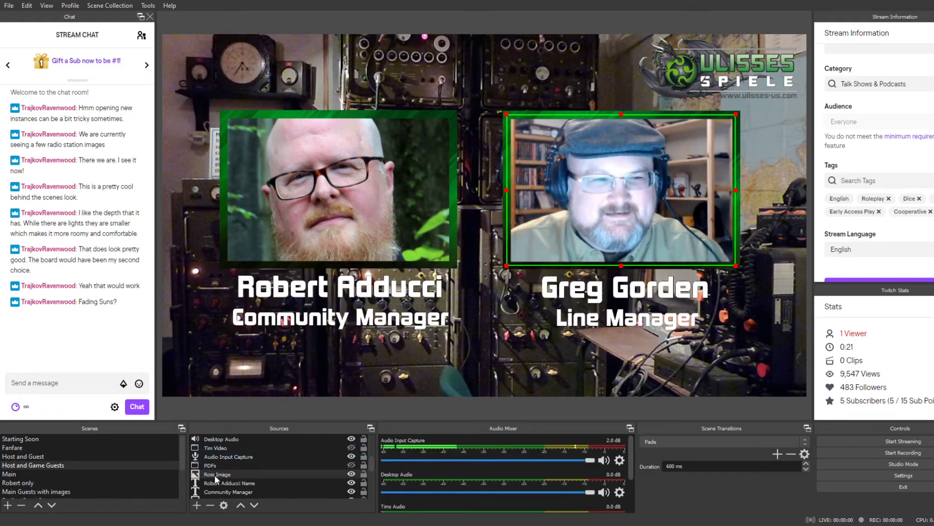
mouse_move(217, 475)
mouse_down()
mouse_move(258, 435)
mouse_move(260, 475)
mouse_up()
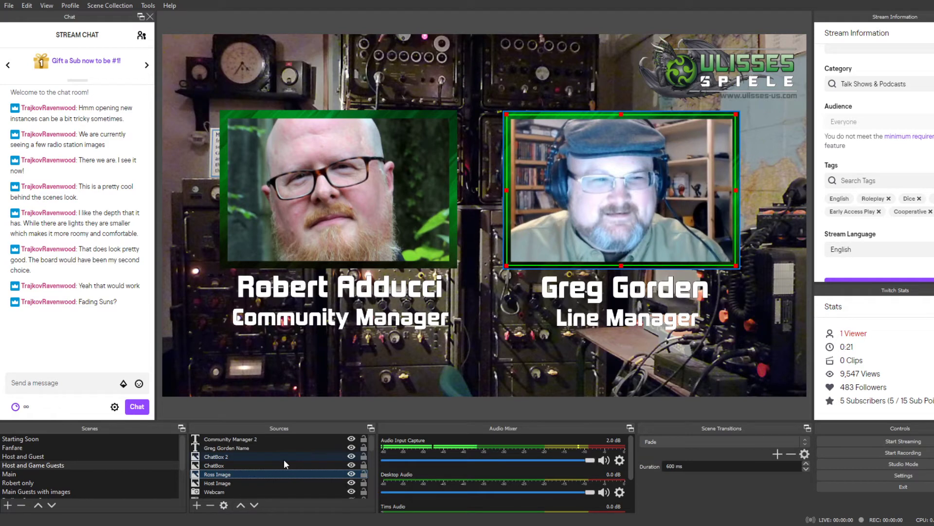
- Select the right camera's Line Manager title, name caption, frame and picture, moving the picture above ChatBox
click(275, 439)
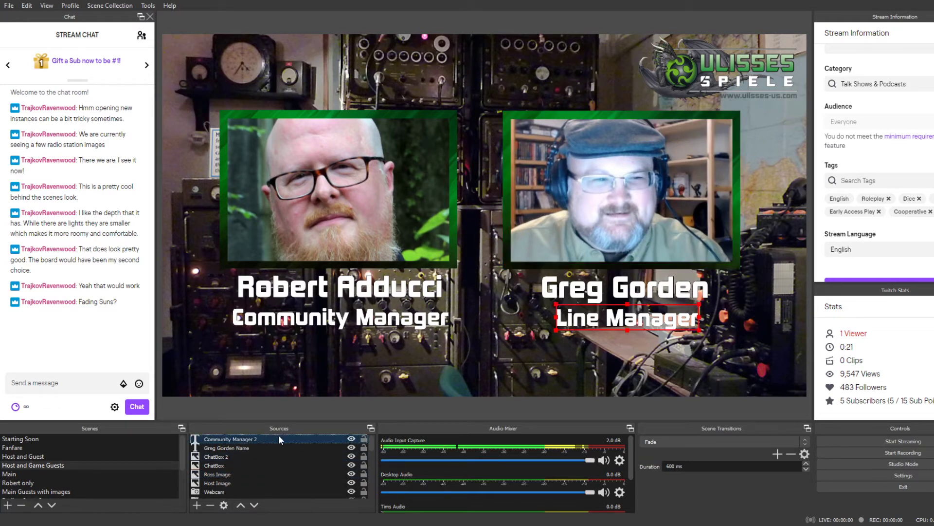
click(274, 447)
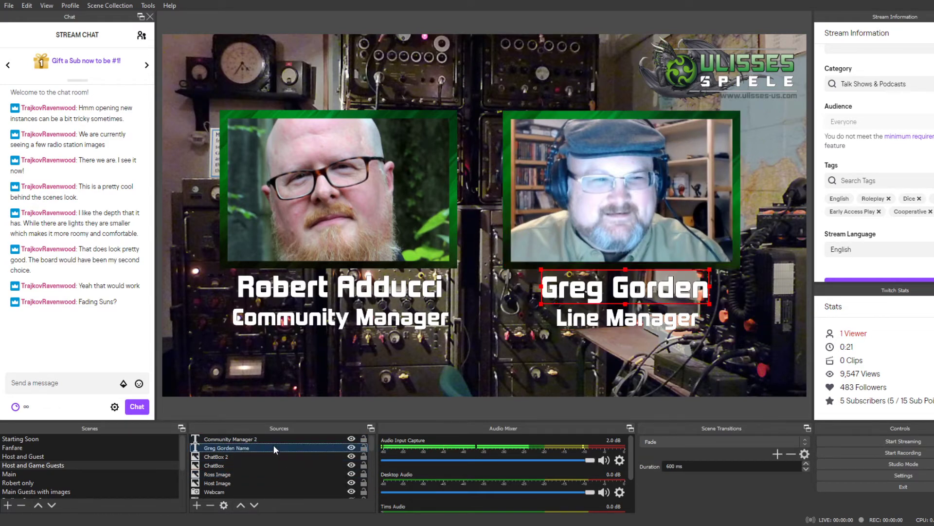
click(266, 454)
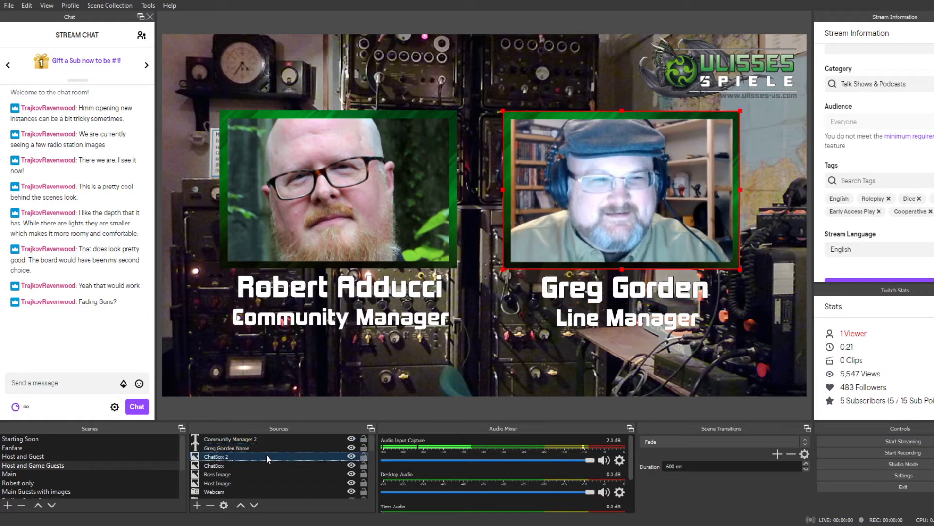
click(251, 474)
drag(250, 474, 253, 460)
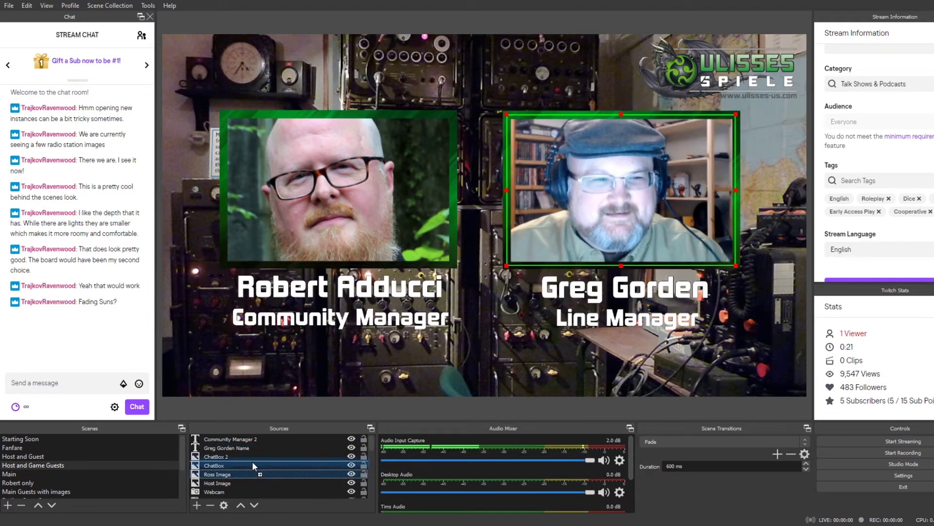
- Group the four right-camera sources and name the group Host Cam Setup
shift+click(259, 439)
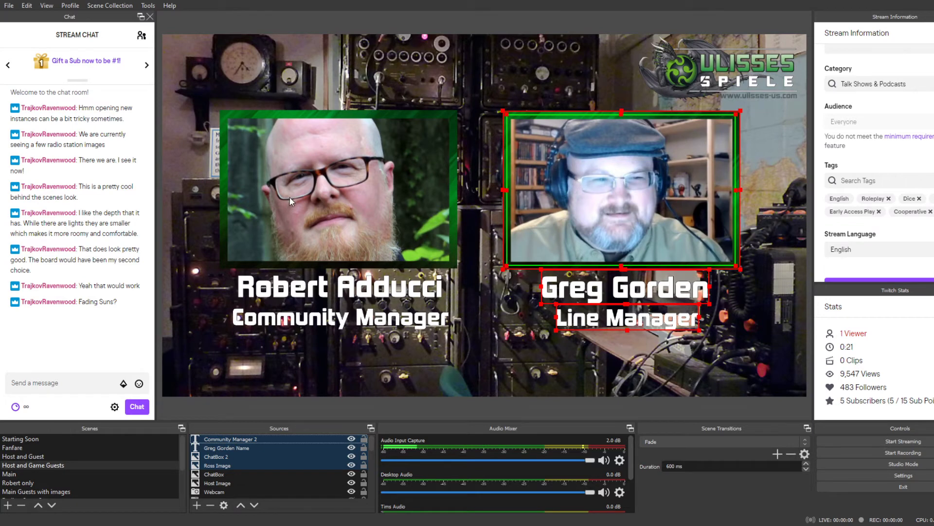
key(ctrl+g)
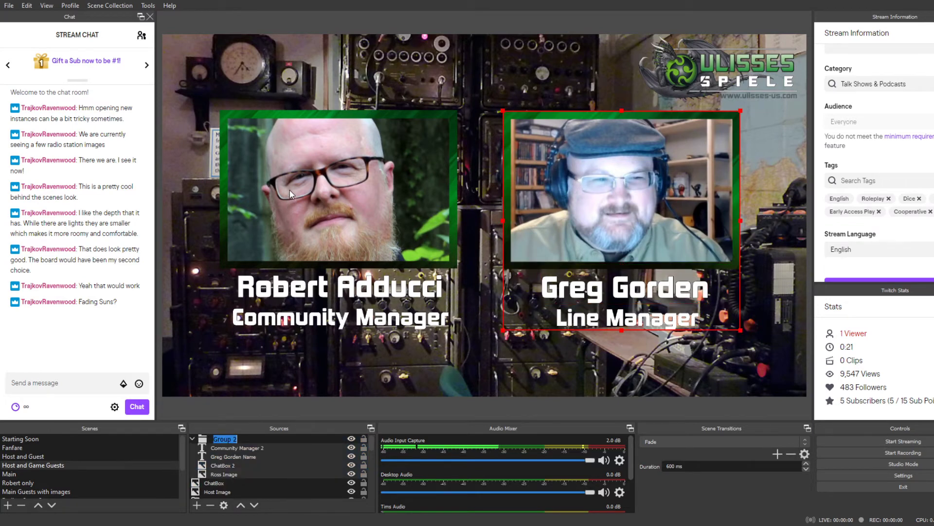
text(Ross)
text(Host)
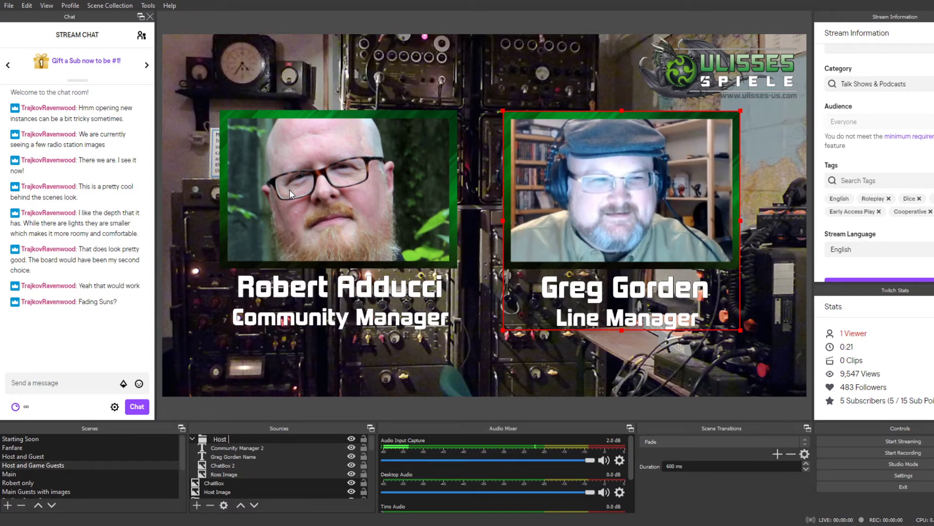
text( Cam Setup)
key(Return)
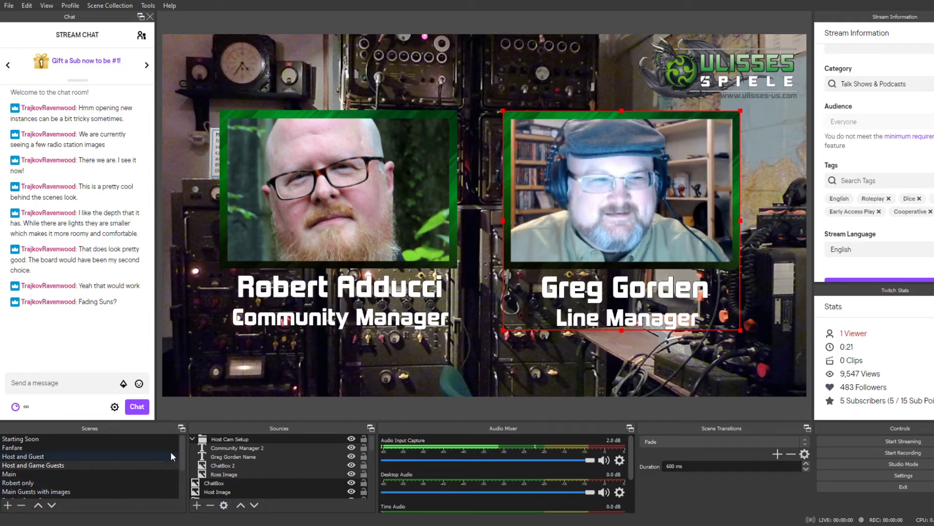
- Hide and show Host Cam Setup to test it, then collapse the group
click(273, 438)
click(352, 438)
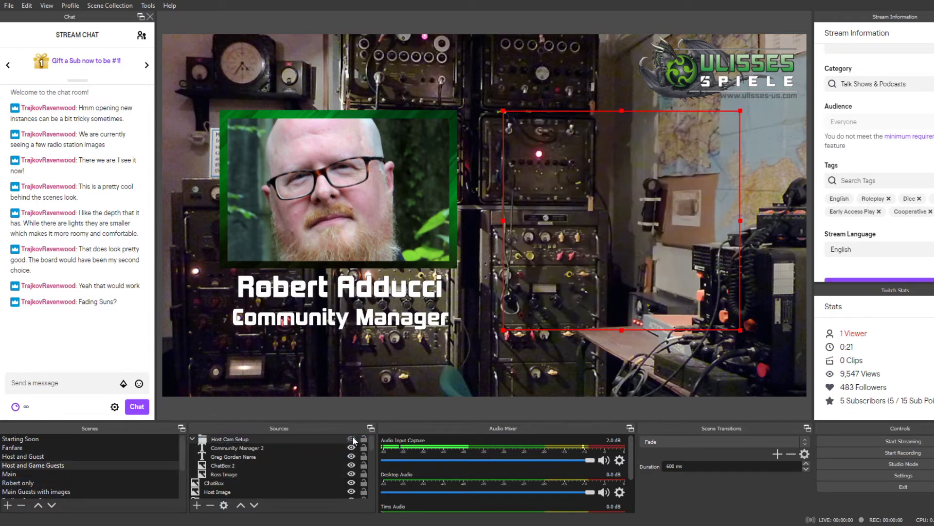
click(351, 438)
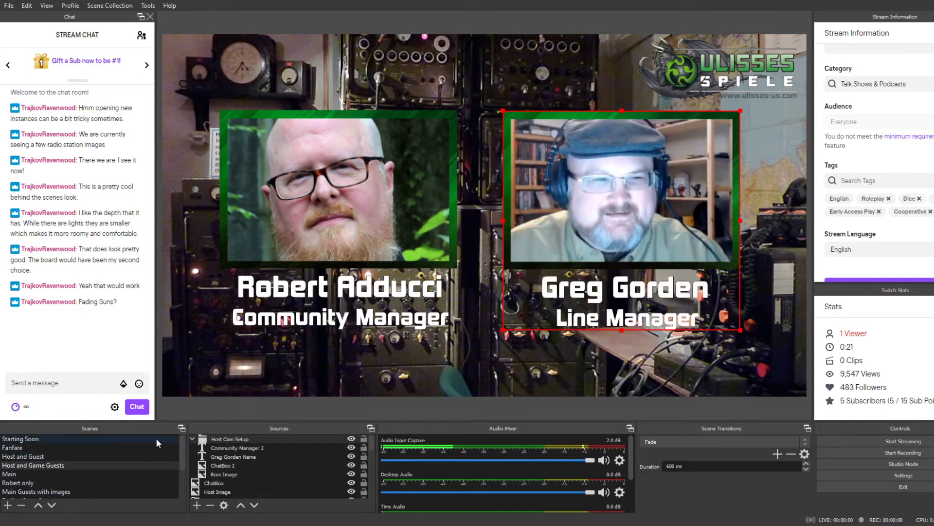
click(192, 439)
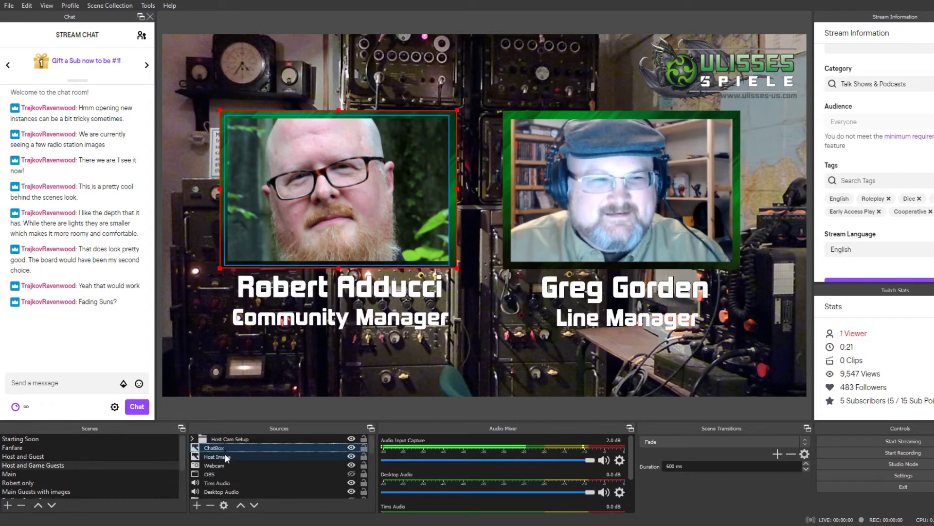
- Group the left camera's picture, frame, name caption and Community Manager title with Ctrl+G
click(224, 454)
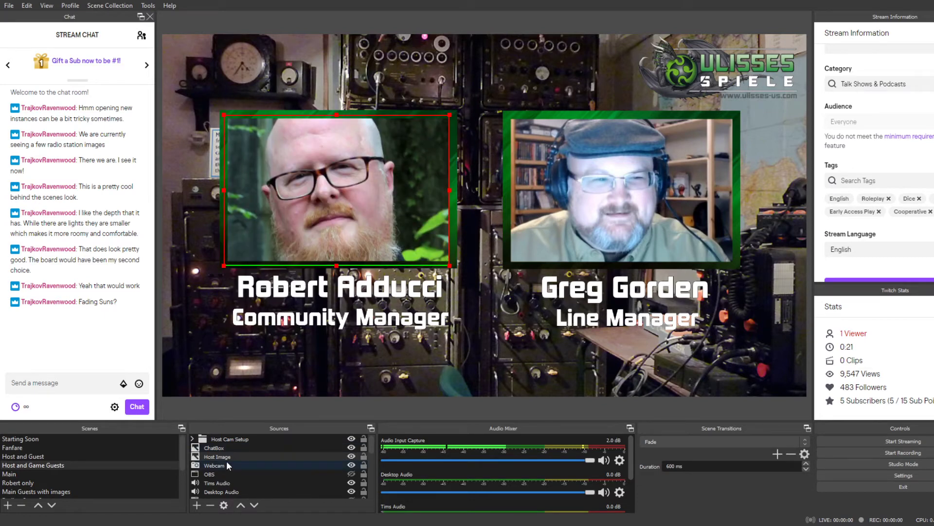
scroll(227, 463, down, 2)
scroll(226, 465, down, 1)
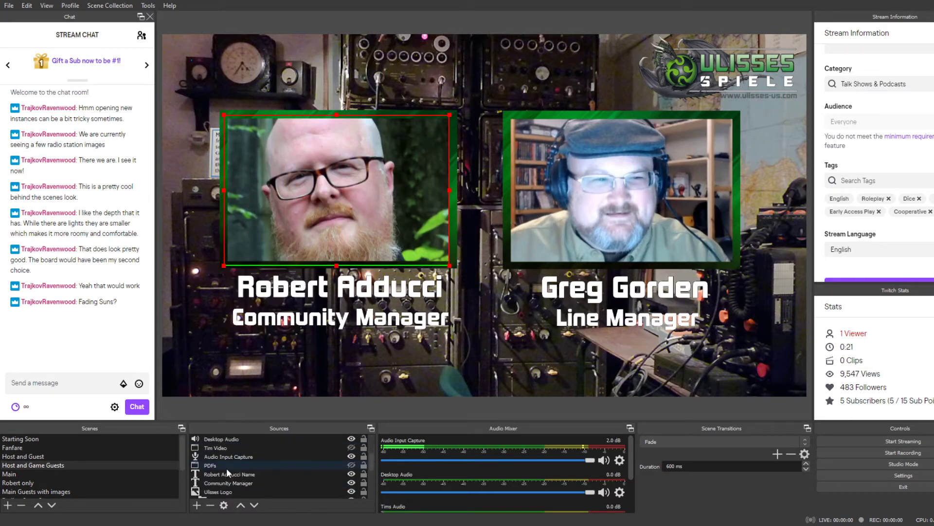
click(227, 471)
ctrl+click(223, 479)
drag(223, 479, 236, 452)
shift+click(228, 447)
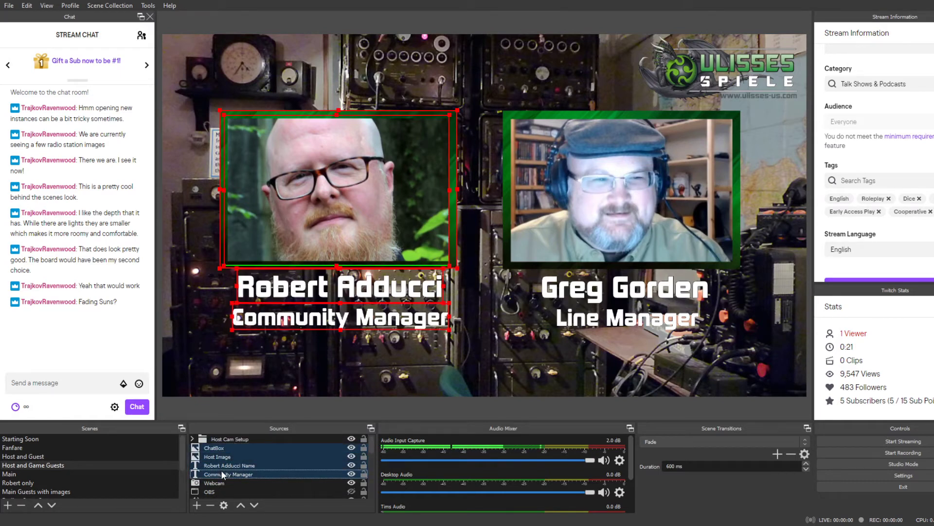
key(ctrl+g)
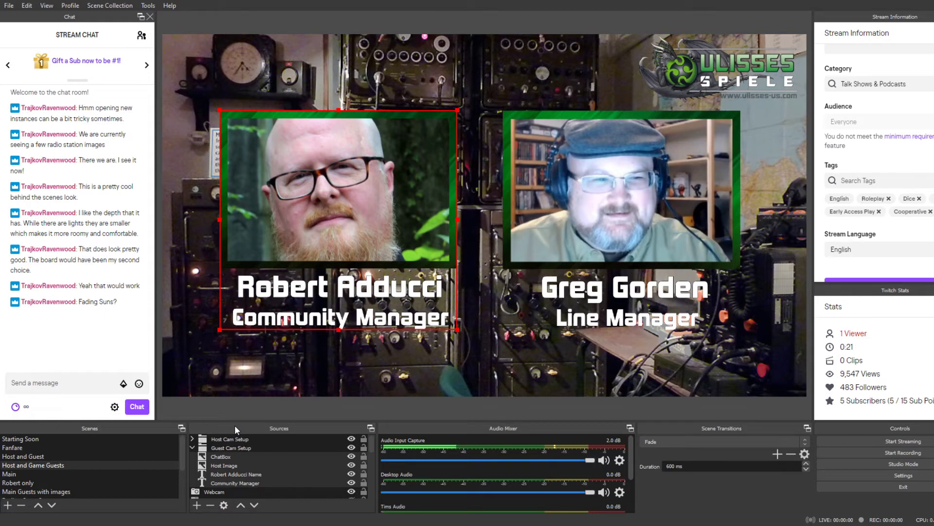
- Hide and show Guest Cam Setup to test it, then collapse and select the group
click(351, 448)
click(351, 447)
click(192, 448)
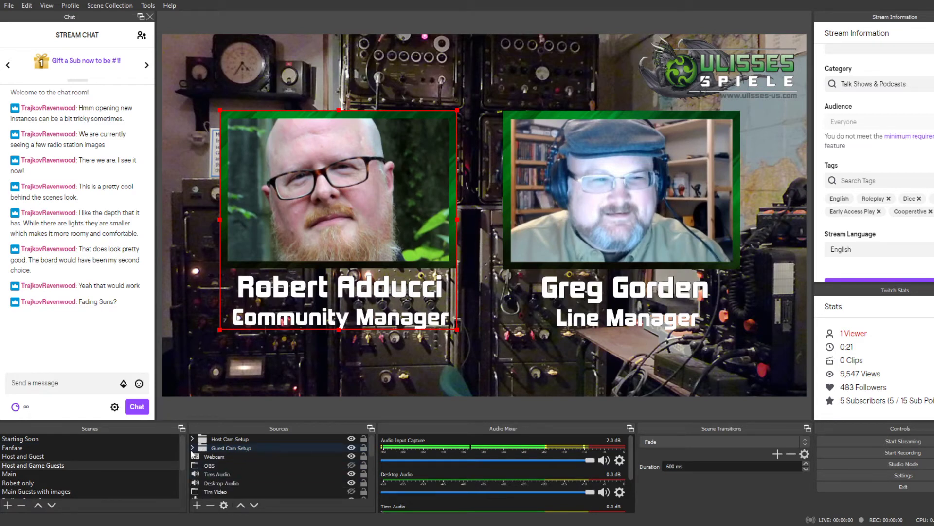
click(235, 448)
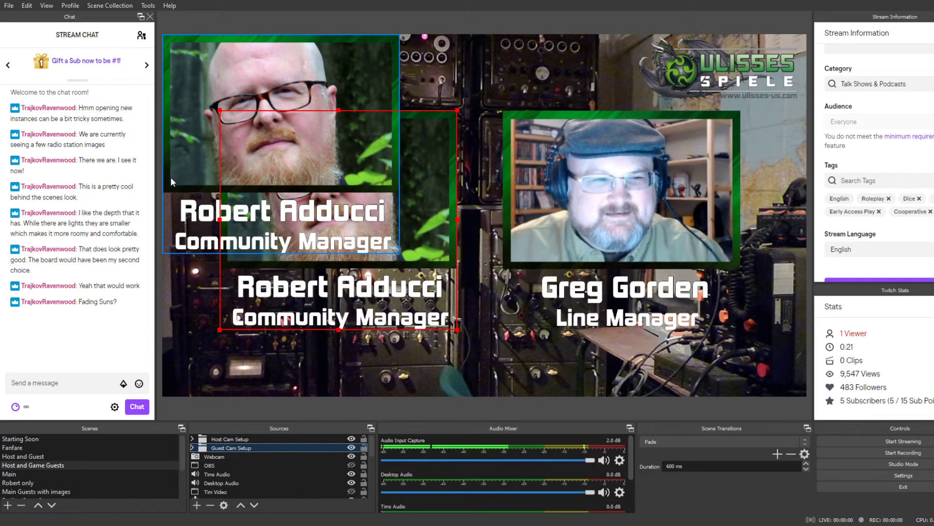
- Reposition the camera group copies in the preview, moving the lower-right copy up and left
drag(171, 182, 537, 324)
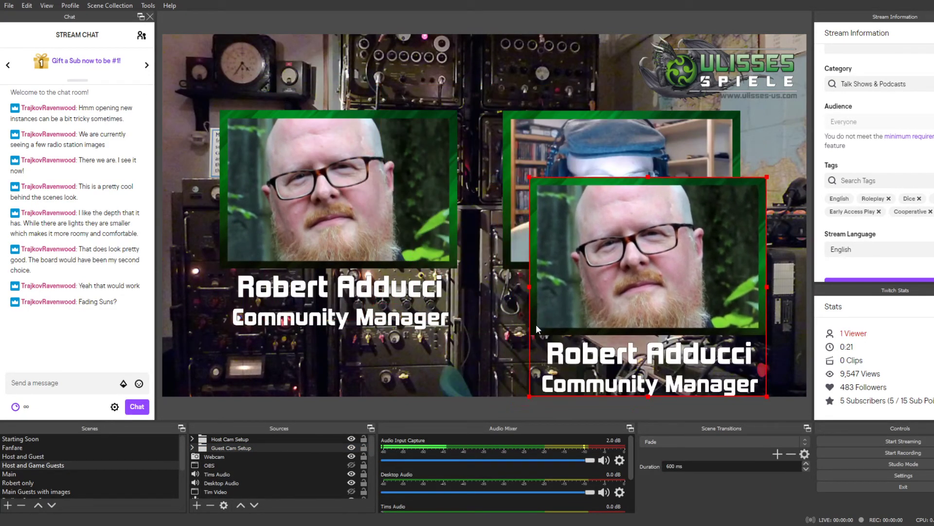
click(348, 199)
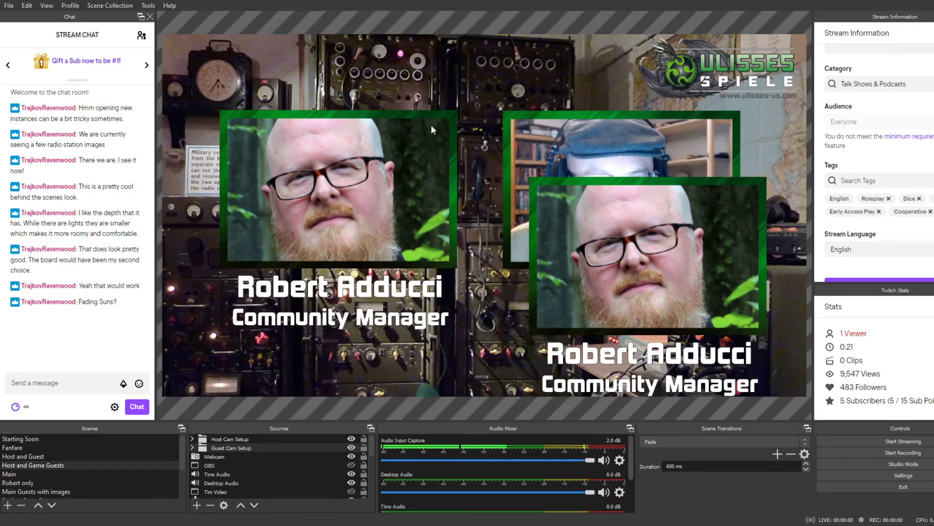
click(457, 119)
click(455, 117)
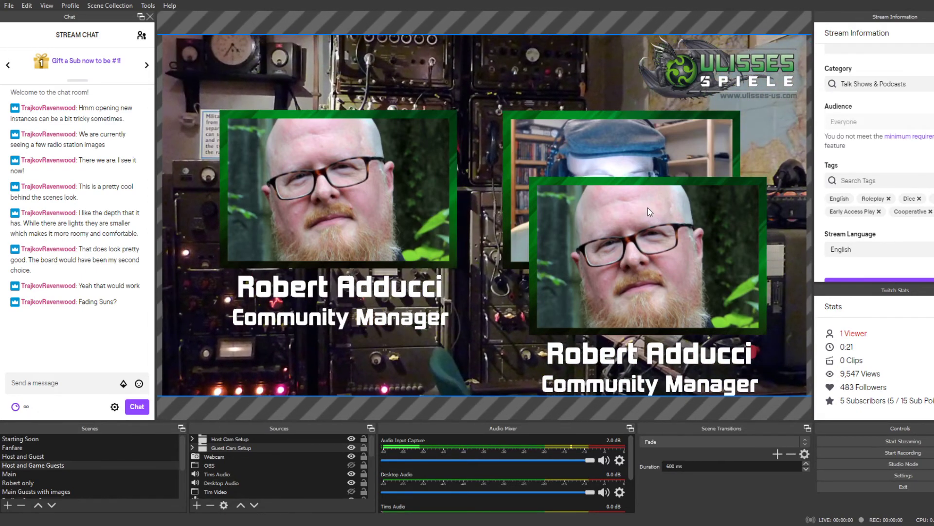
click(652, 221)
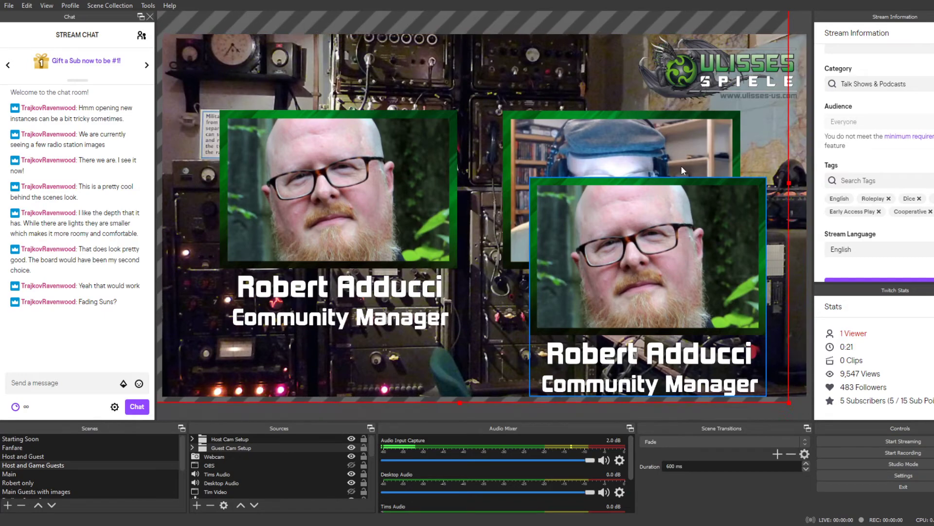
click(711, 203)
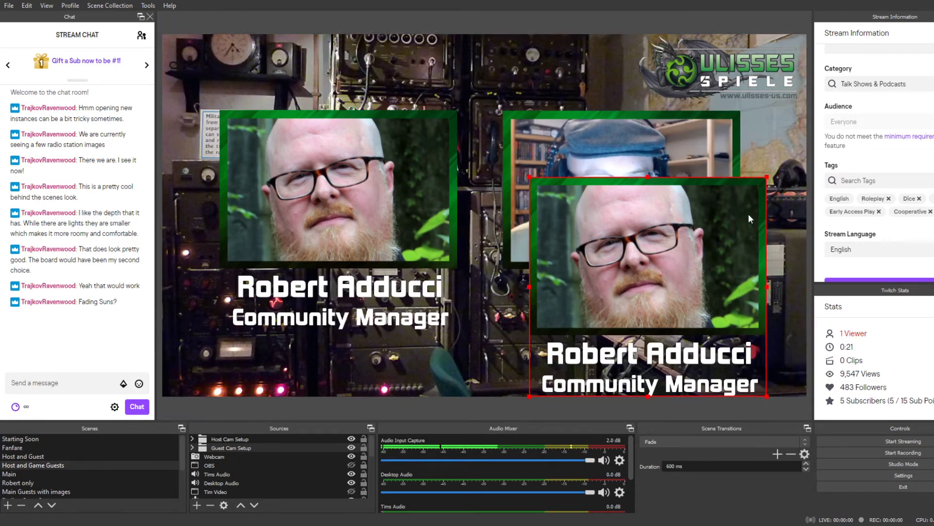
mouse_move(750, 218)
mouse_down()
mouse_move(724, 184)
mouse_move(724, 155)
mouse_up()
click(490, 88)
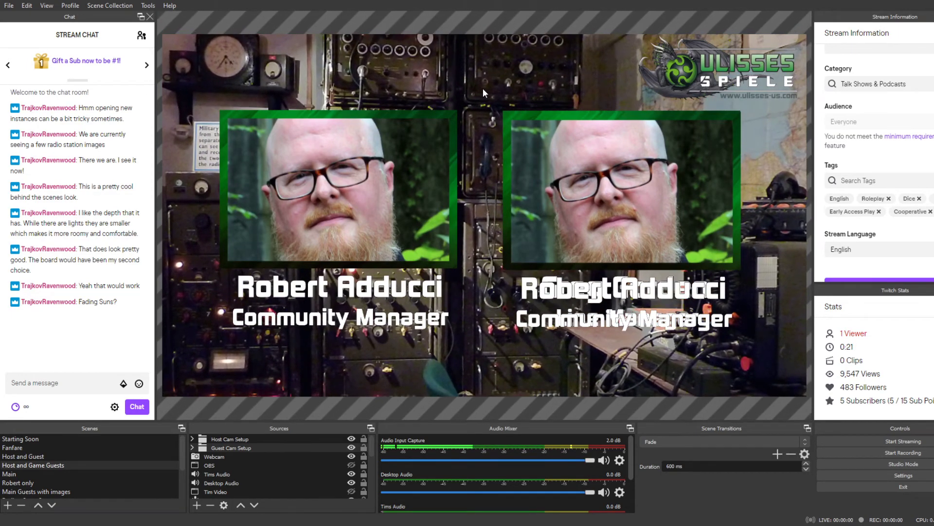
- Lock the Radio Station background and the Backgrounds group in the Sources list
scroll(254, 468, down, 2)
click(253, 475)
scroll(252, 469, down, 4)
click(271, 463)
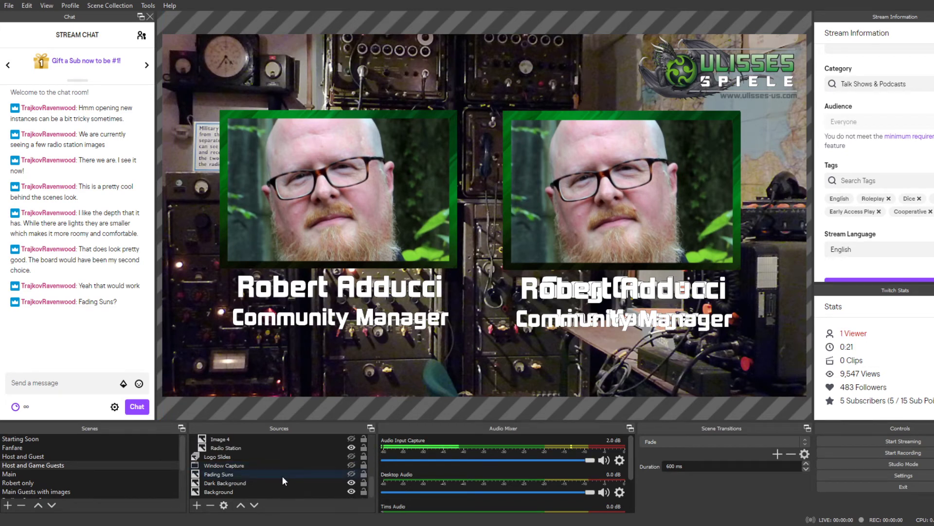
scroll(282, 475, up, 1)
scroll(282, 475, up, 1)
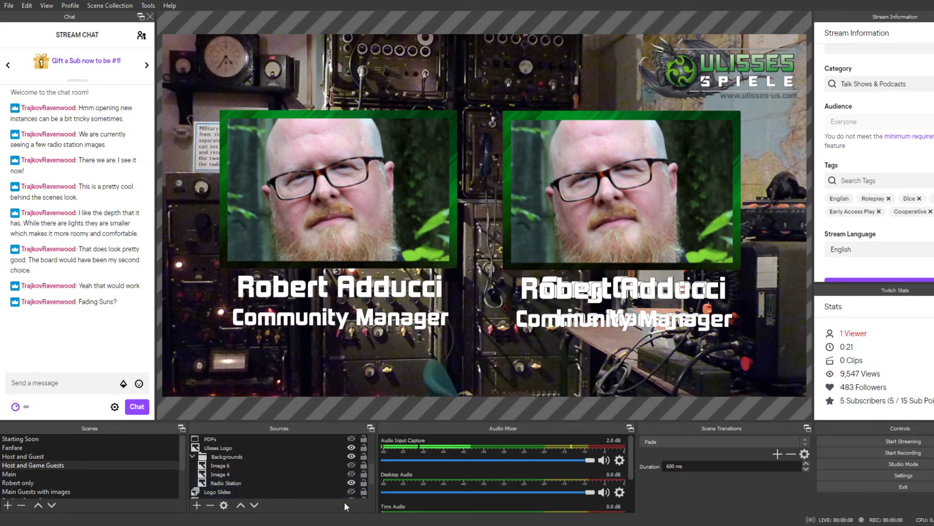
click(364, 480)
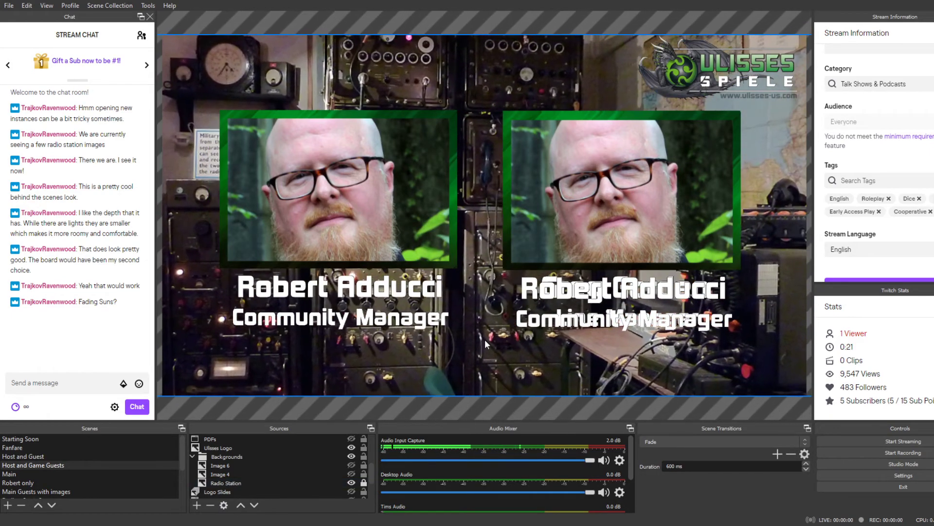
click(366, 457)
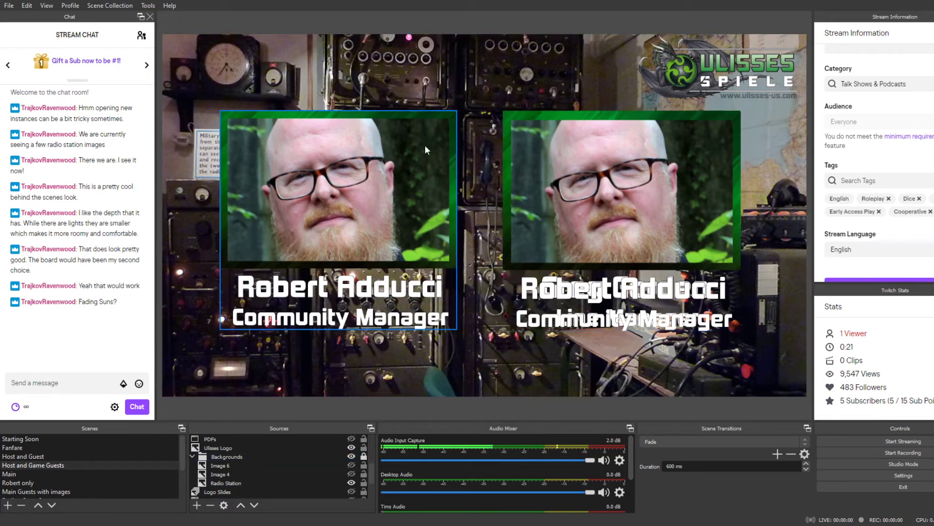
- Shrink both camera frames, set them side by side at top, and put a copy lower right
drag(457, 111, 360, 74)
drag(581, 115, 271, 78)
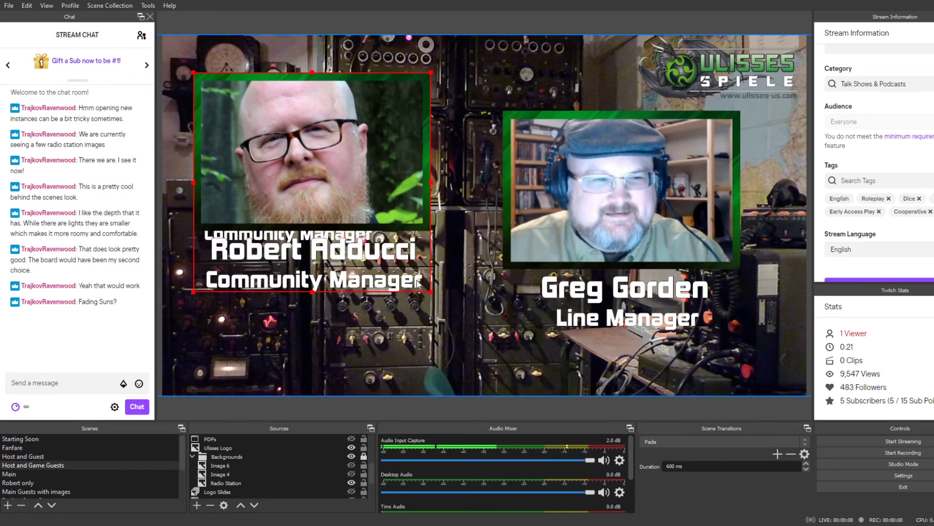
drag(430, 292, 369, 249)
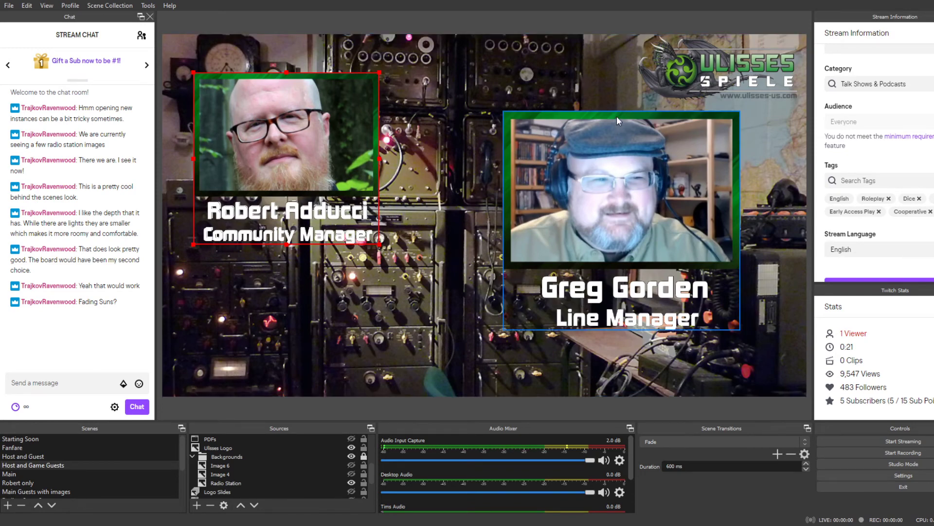
drag(617, 117, 306, 78)
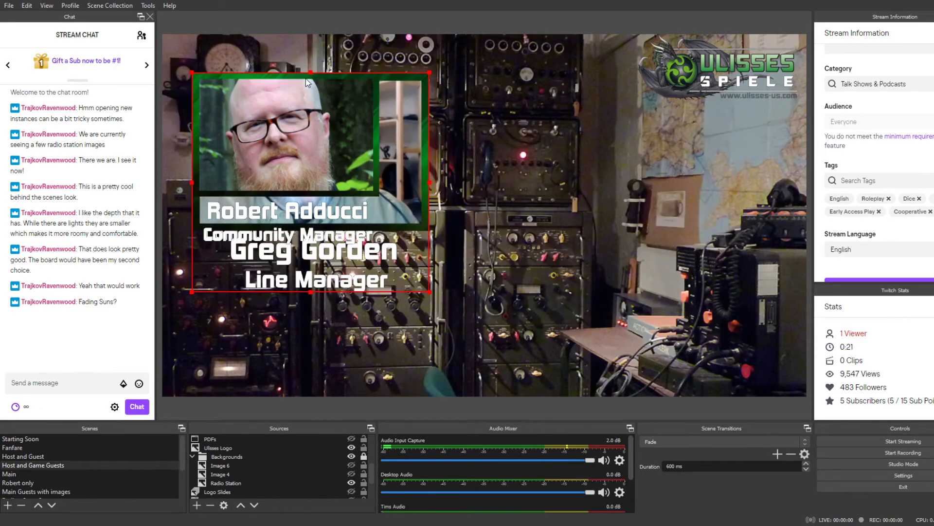
drag(429, 291, 379, 238)
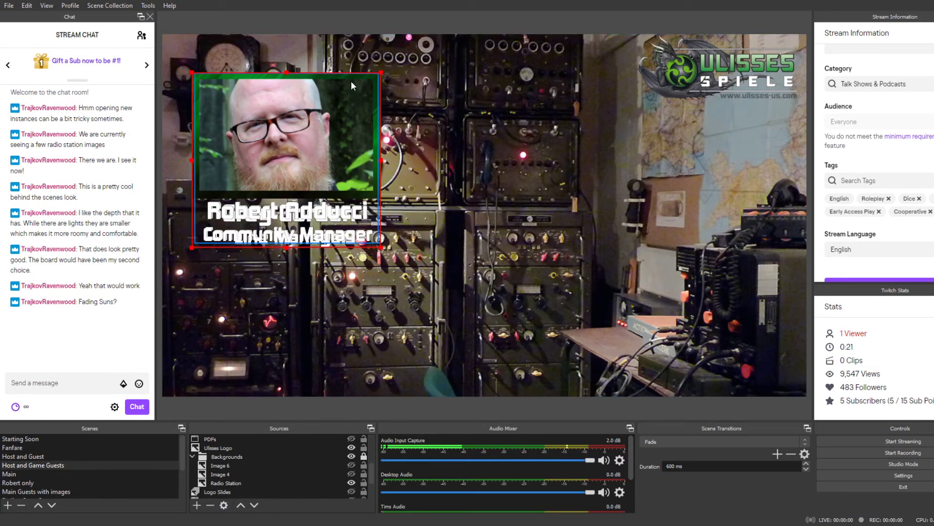
drag(346, 72, 602, 59)
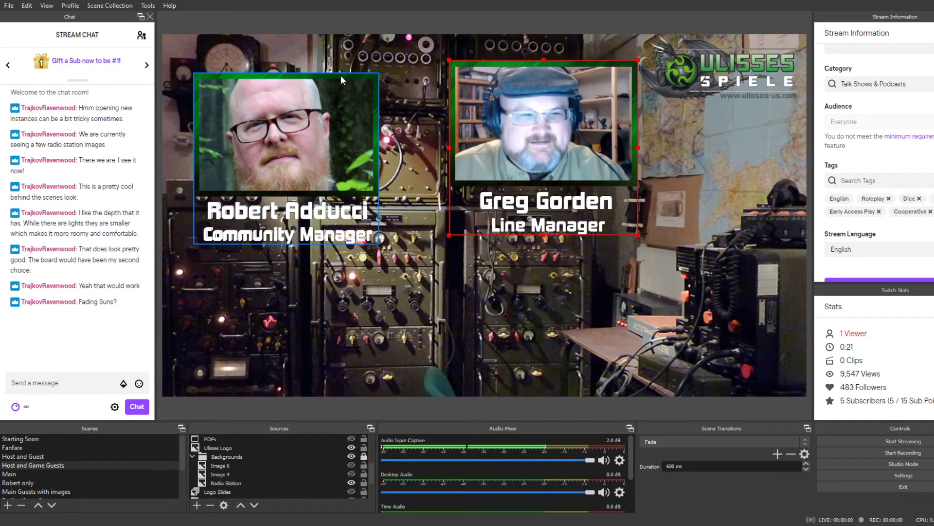
drag(341, 75, 599, 254)
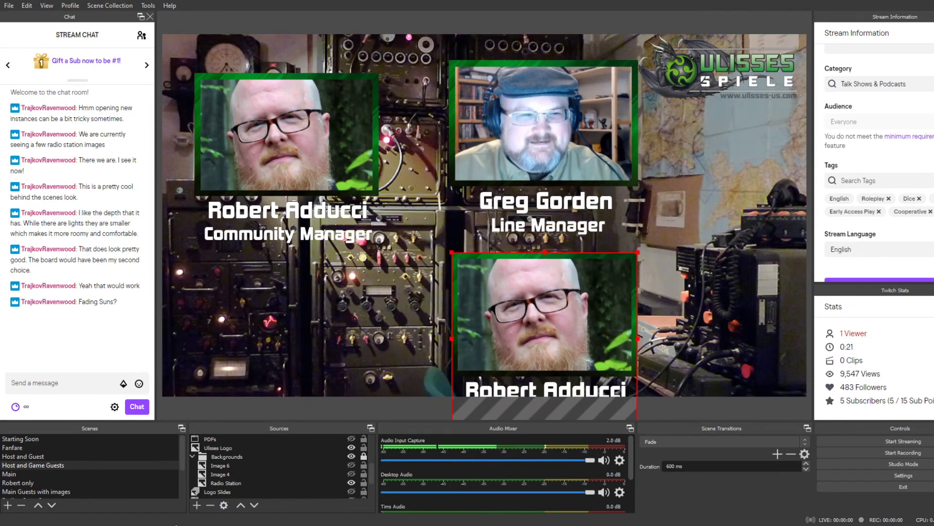
- Delete the Line Manager caption from Host Cam Setup and nudge the full-canvas source slightly
scroll(211, 486, up, 5)
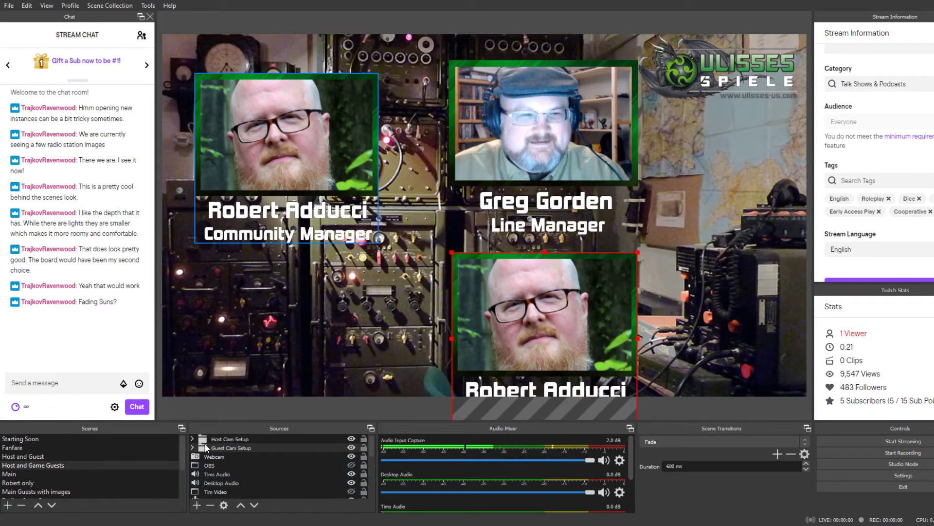
click(192, 439)
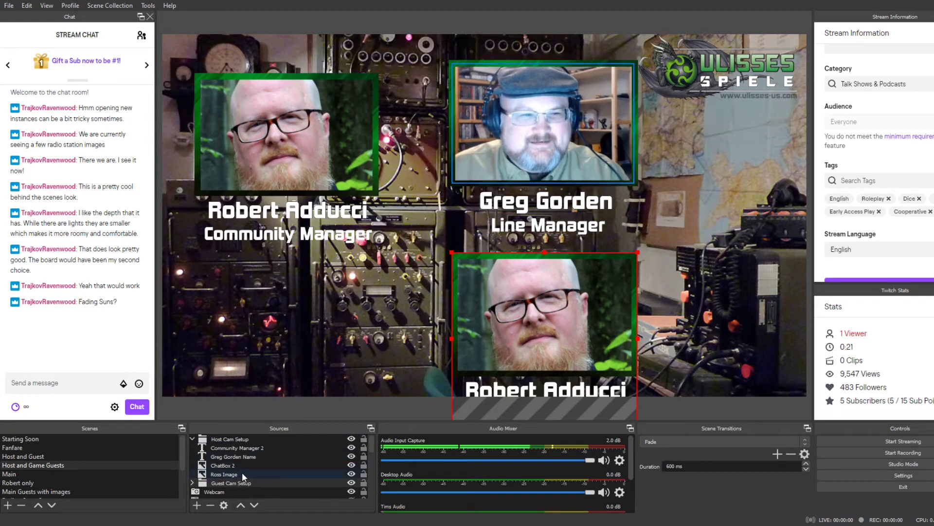
click(247, 448)
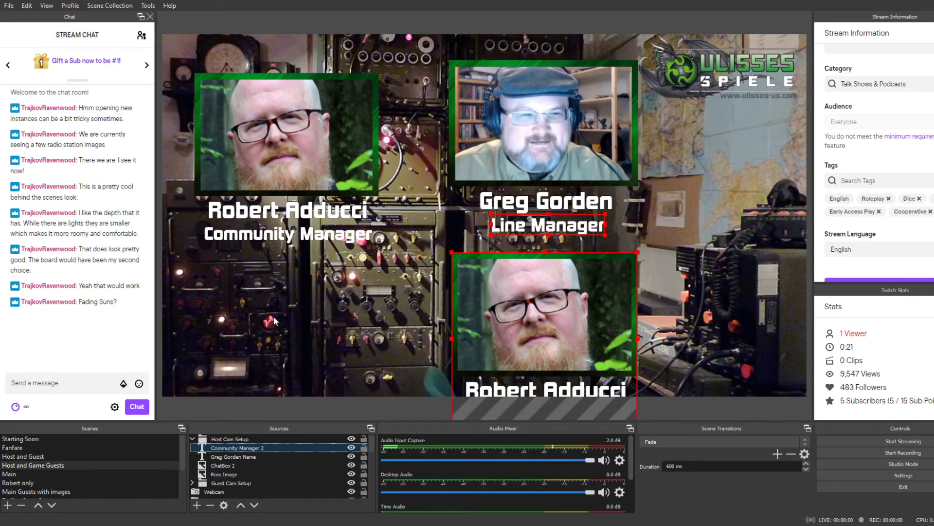
key(Delete)
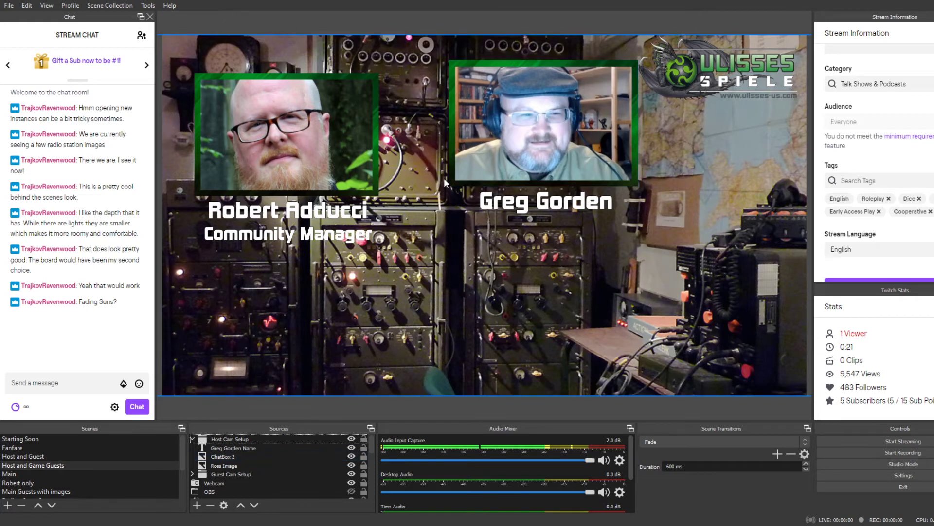
click(482, 261)
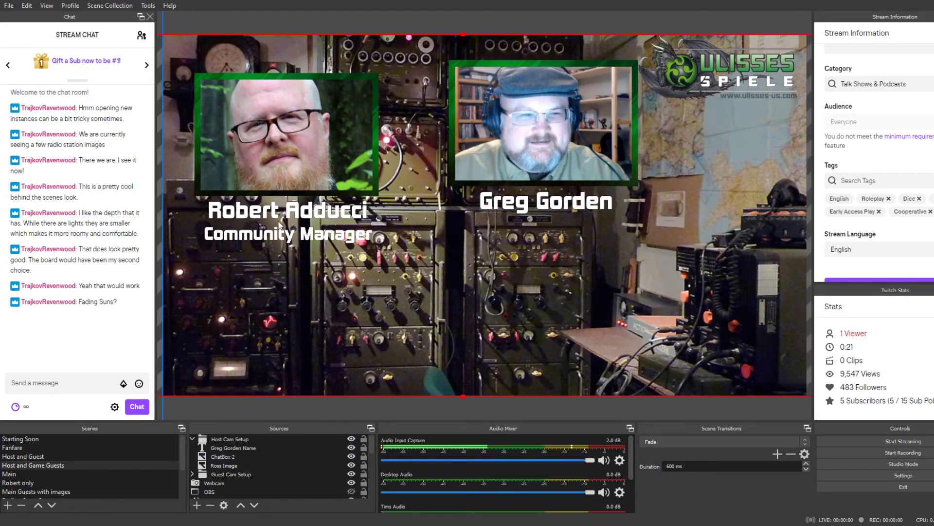
drag(294, 186, 287, 162)
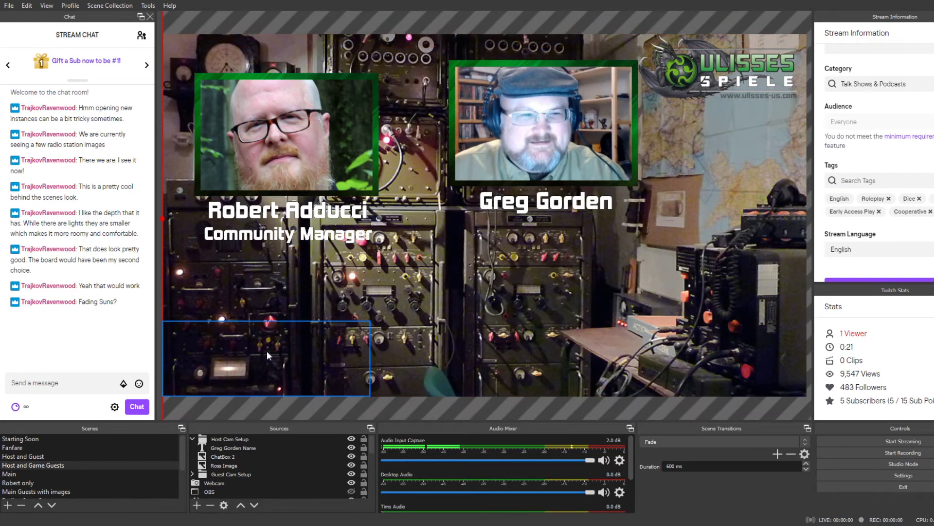
- Move a copy of the Host Cam Setup group right, shrink it, and place it lower right
click(229, 437)
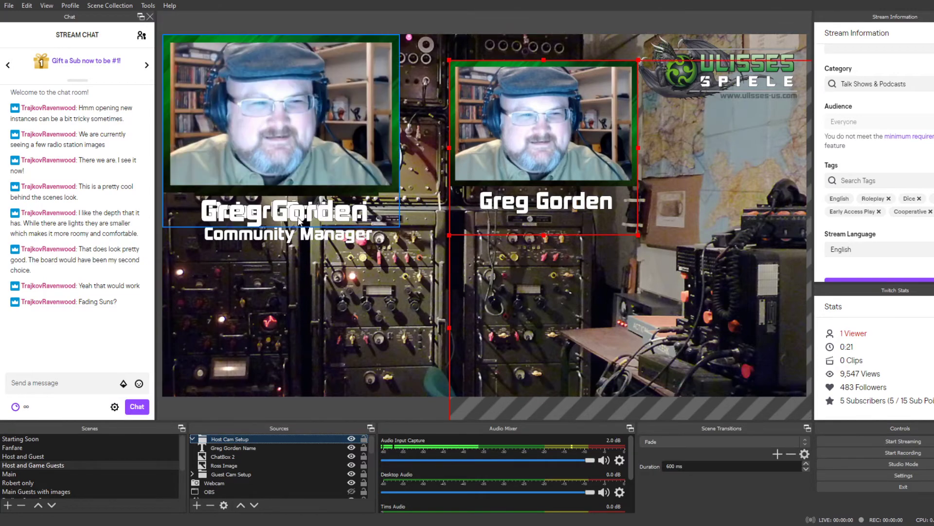
drag(311, 183, 602, 209)
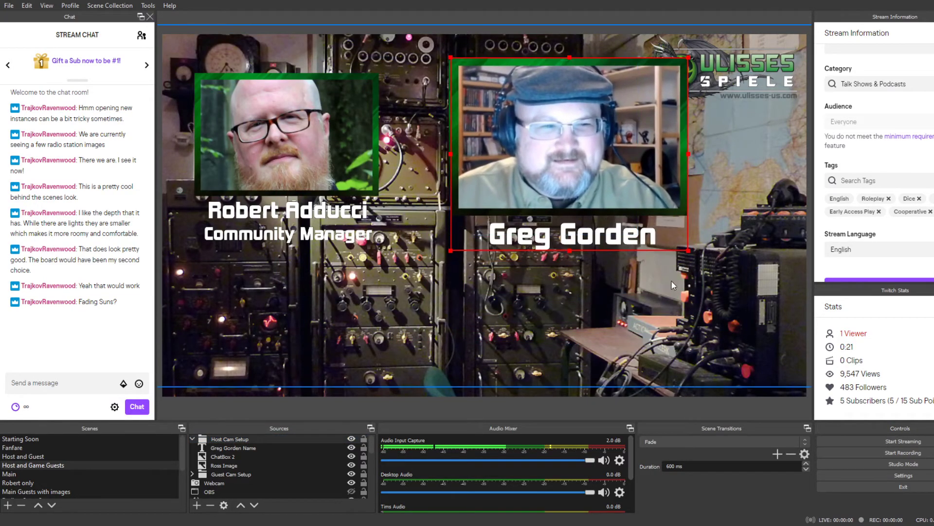
drag(686, 253, 631, 210)
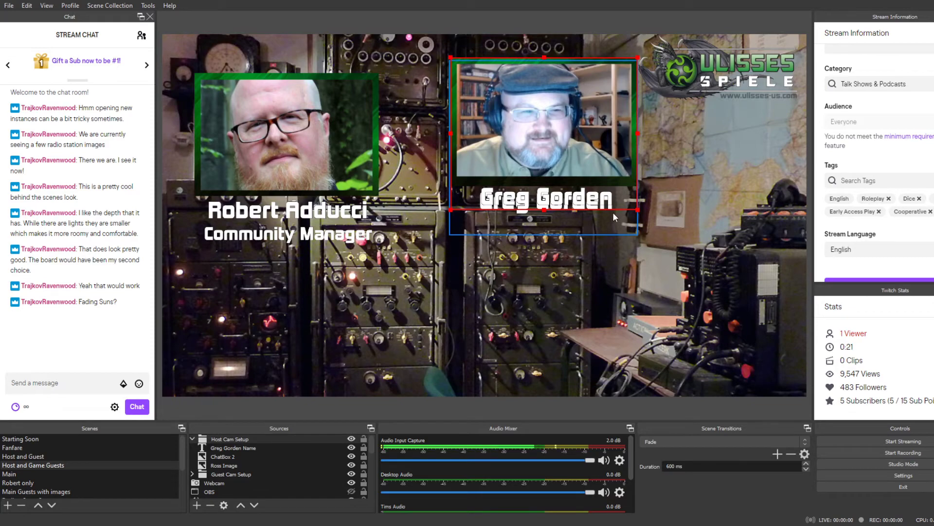
drag(595, 182, 740, 334)
click(287, 146)
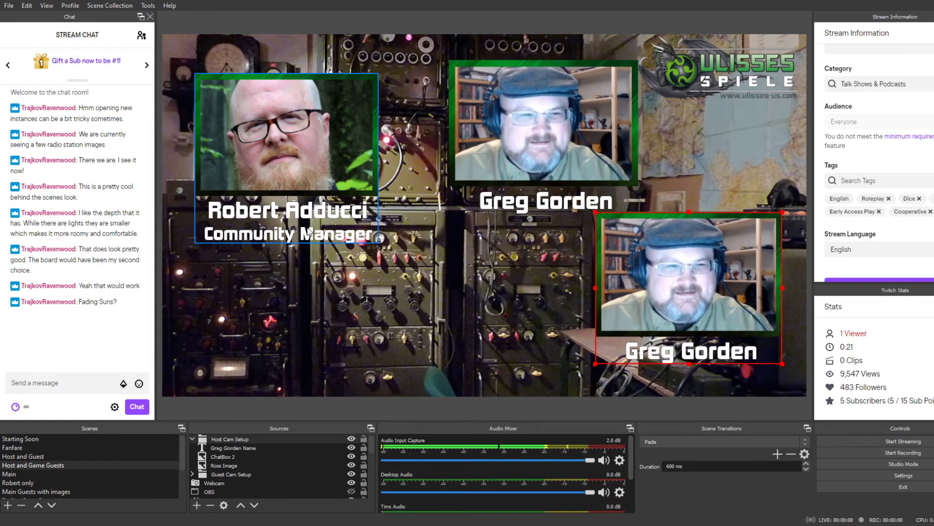
- Expand Guest Cam Setup and select the Community Manager caption, checking it in the preview
click(193, 474)
scroll(225, 490, down, 1)
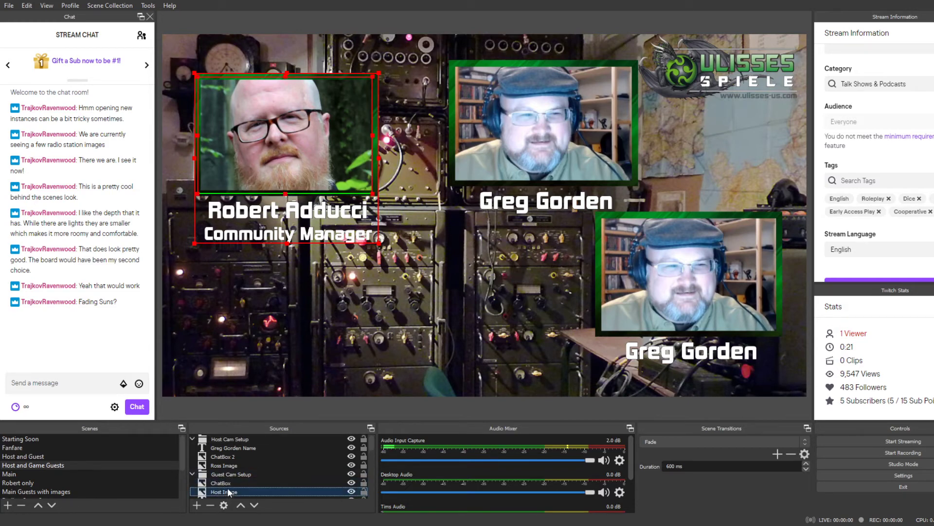
click(229, 483)
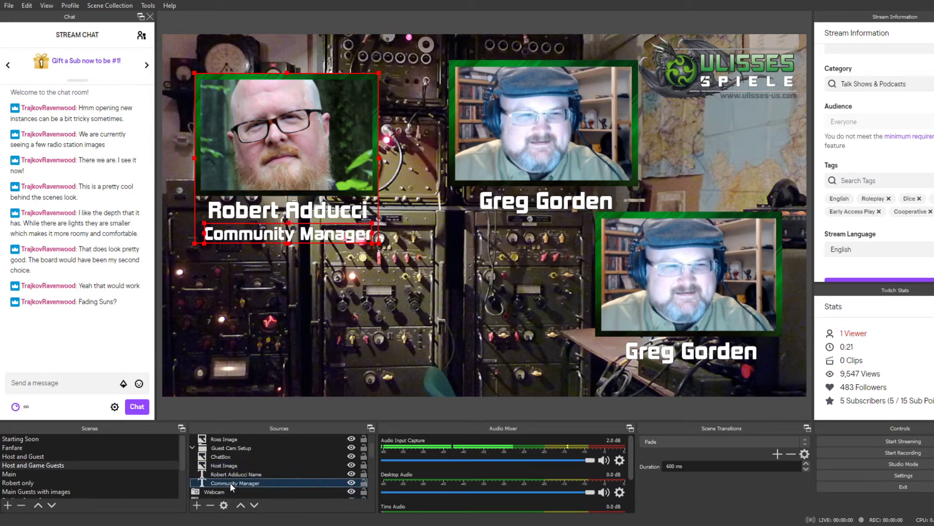
click(268, 352)
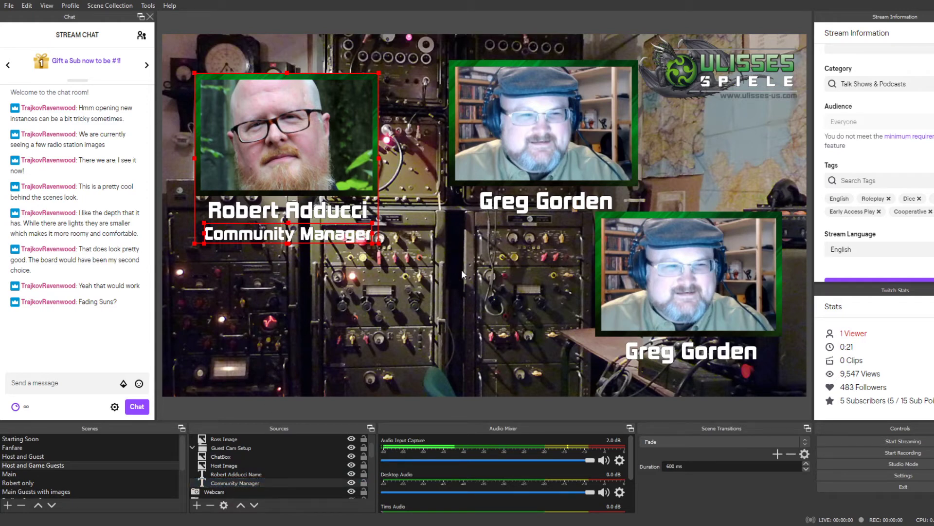
click(242, 483)
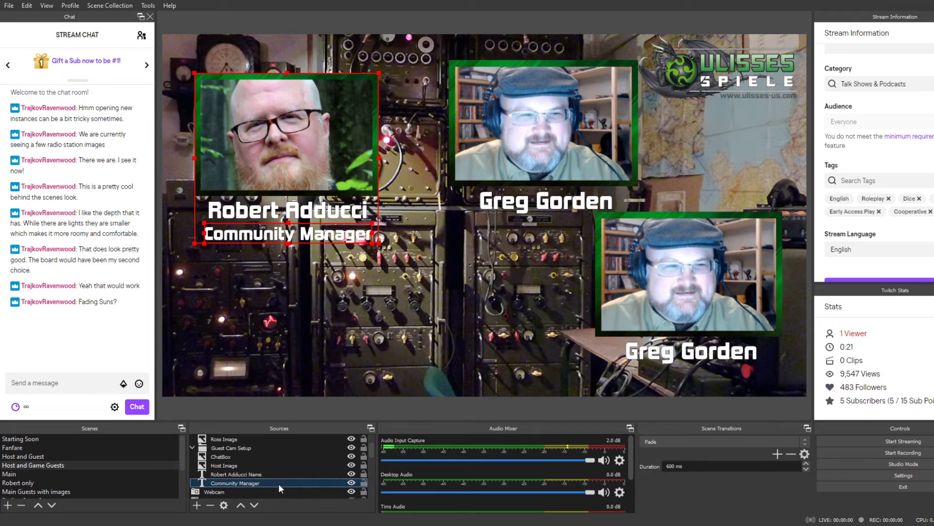
click(312, 346)
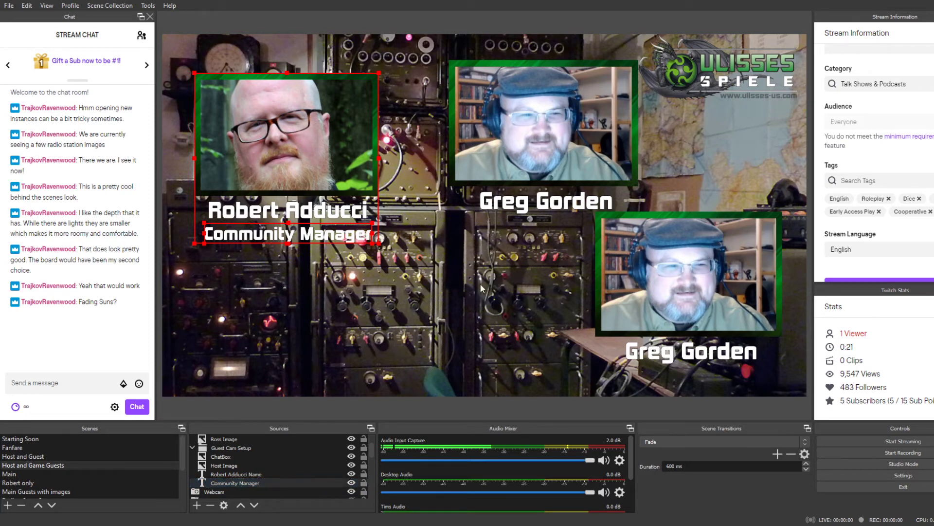
click(243, 483)
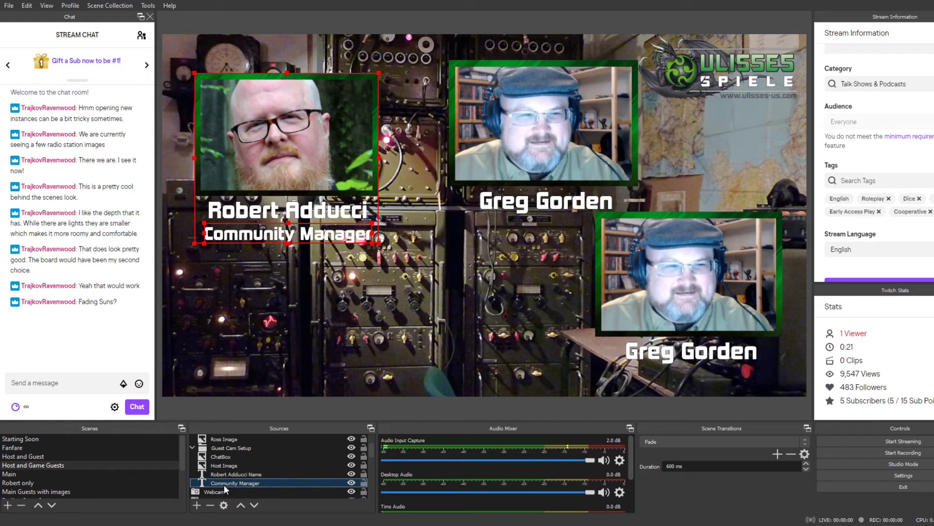
- Drag the Community Manager caption to the top layer of the Sources list
click(222, 456)
click(215, 466)
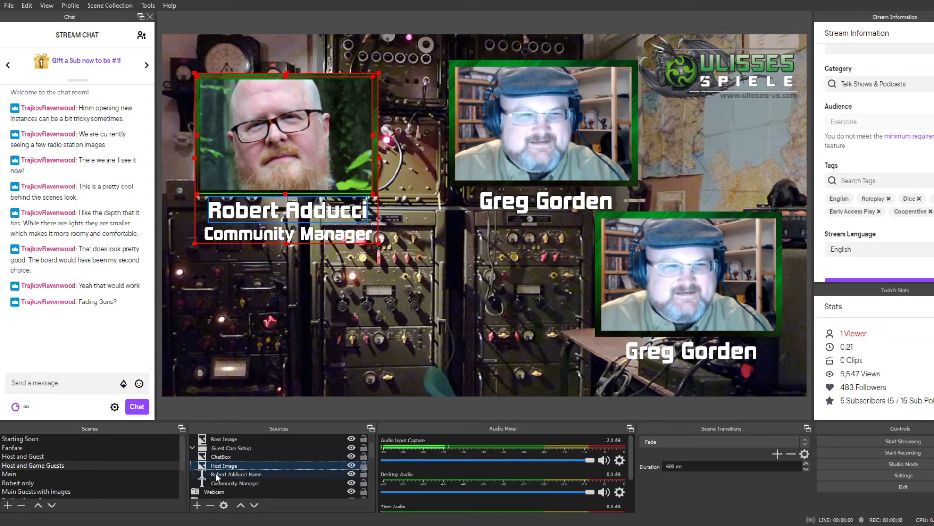
click(215, 482)
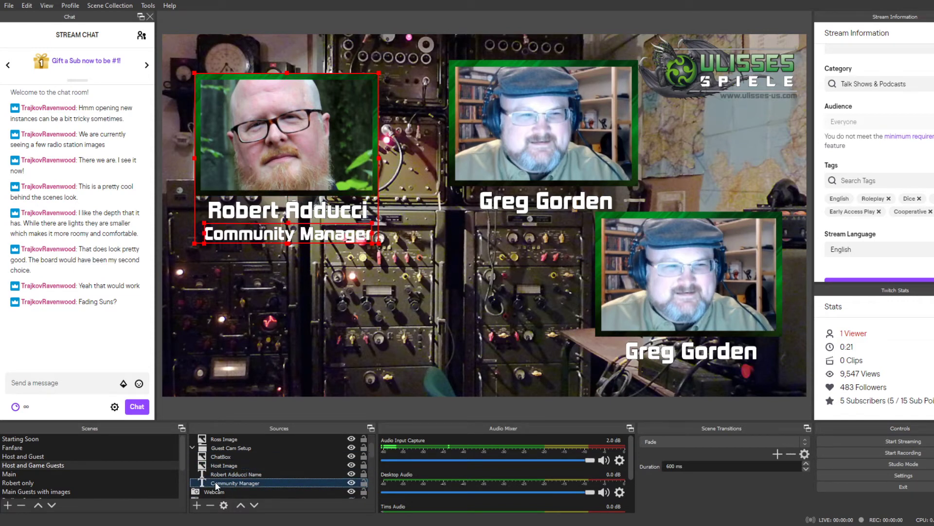
click(191, 445)
scroll(192, 473, up, 1)
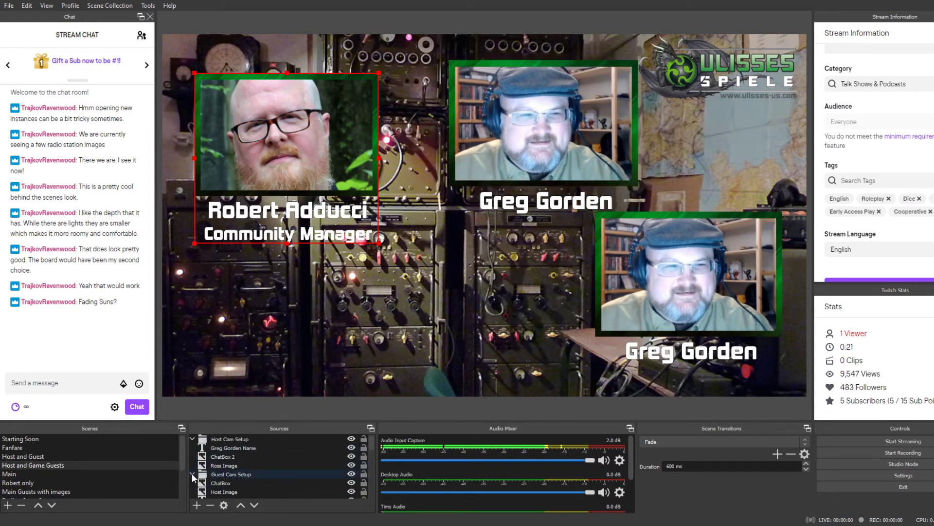
scroll(195, 473, down, 1)
click(218, 482)
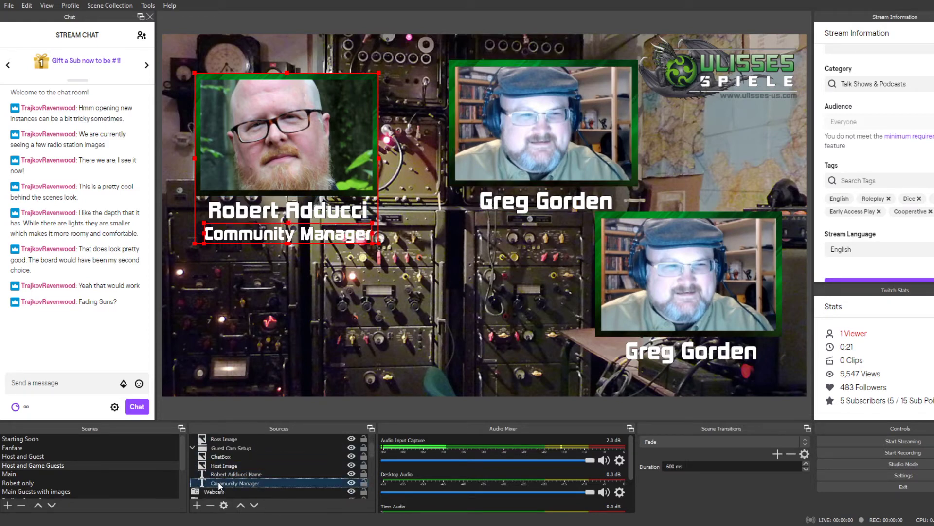
scroll(218, 486, down, 2)
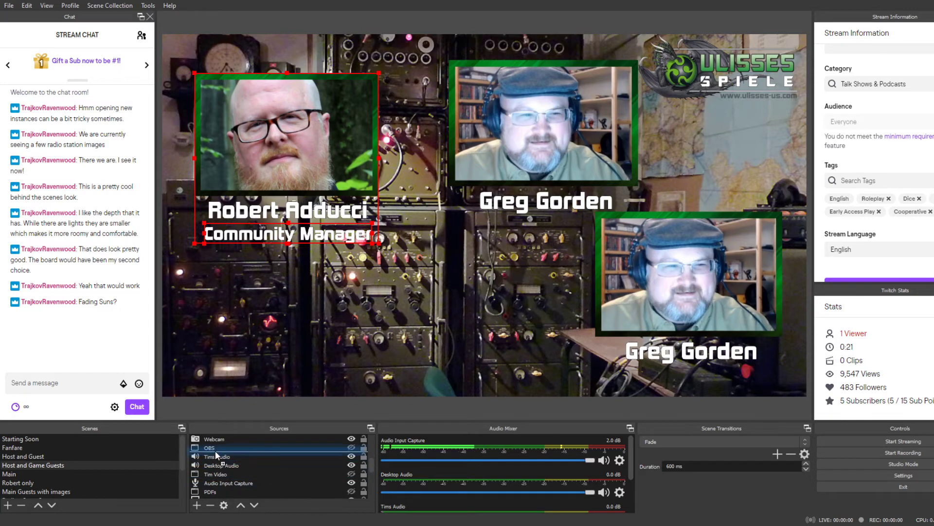
drag(215, 450, 215, 445)
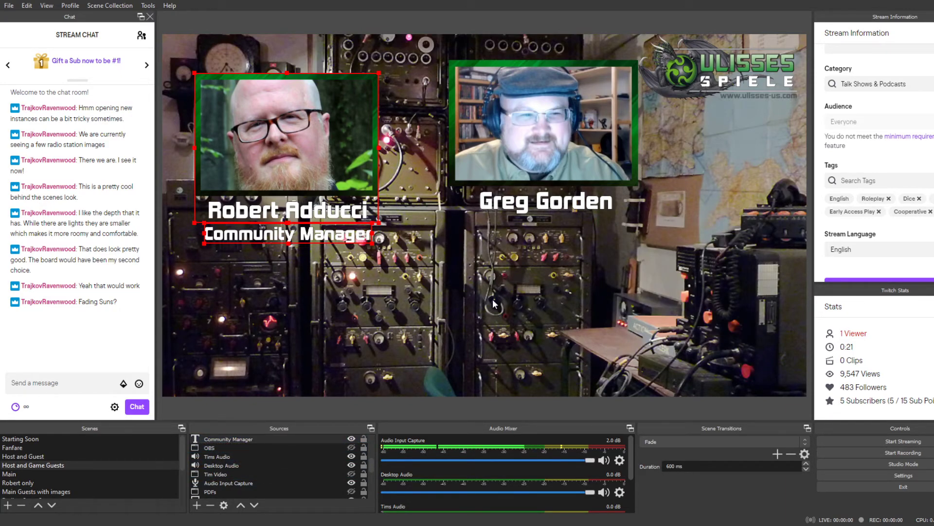
- Delete the community manager's cam and caption, then move and resize the Host Cam Setup group
key(Delete)
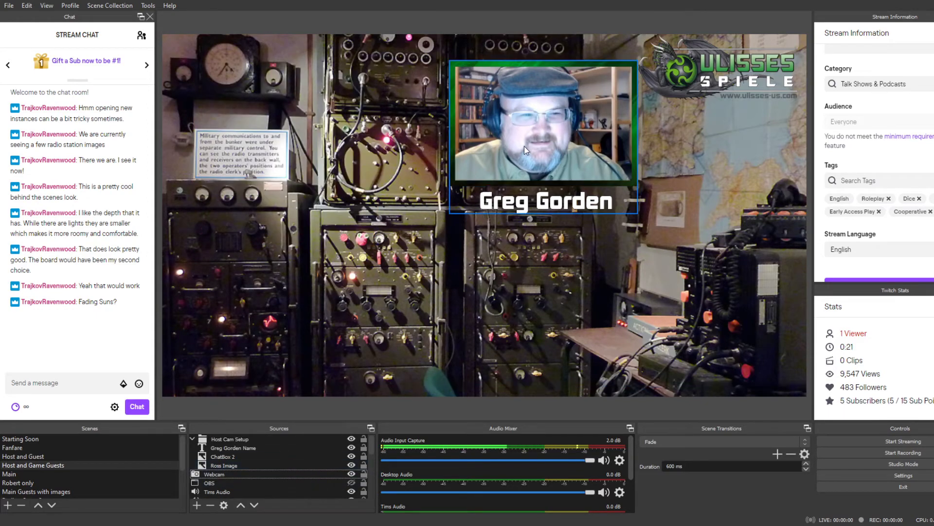
drag(489, 146, 305, 170)
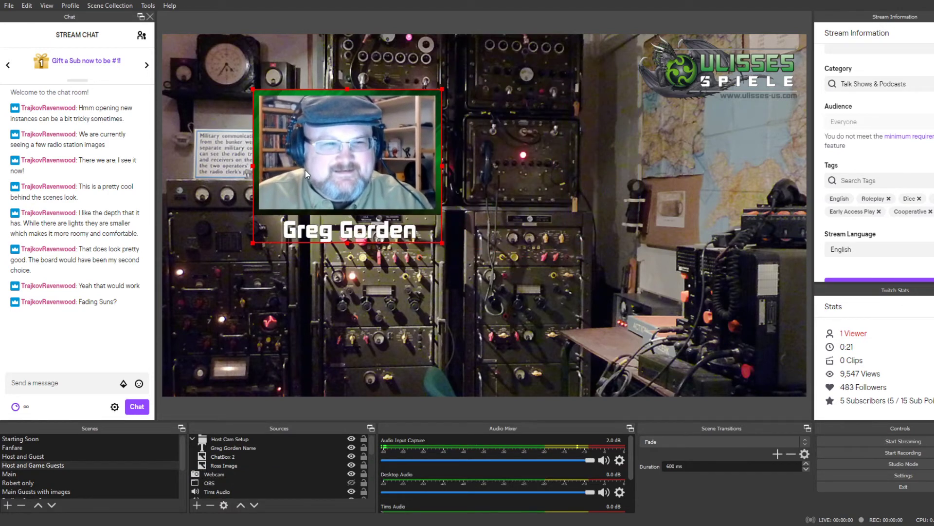
click(224, 439)
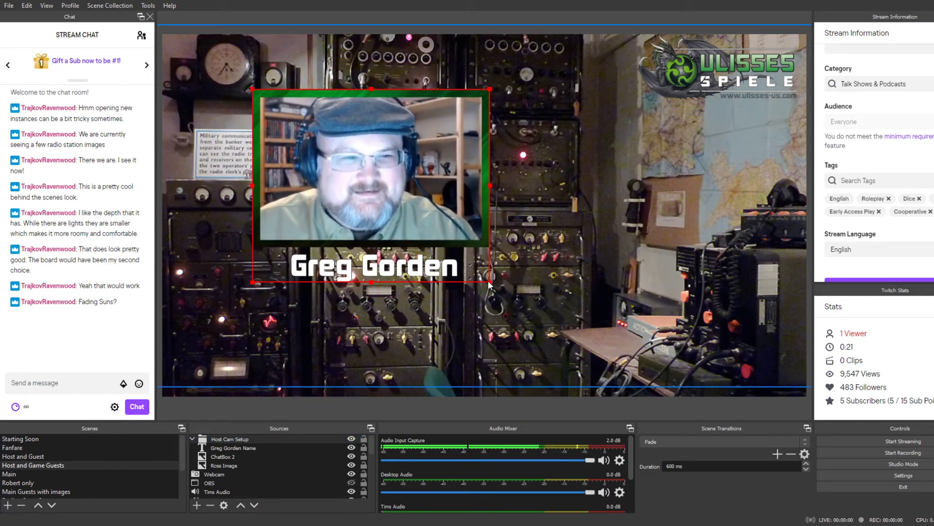
mouse_move(439, 253)
mouse_down()
mouse_move(420, 239)
mouse_move(432, 245)
mouse_up()
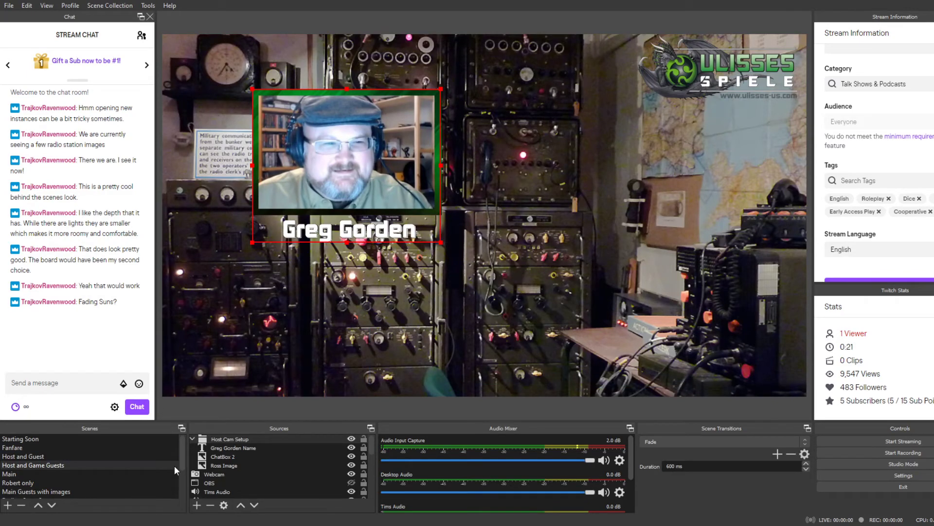
- Reposition and shrink the Host Cam Setup group and its first new copy
click(223, 439)
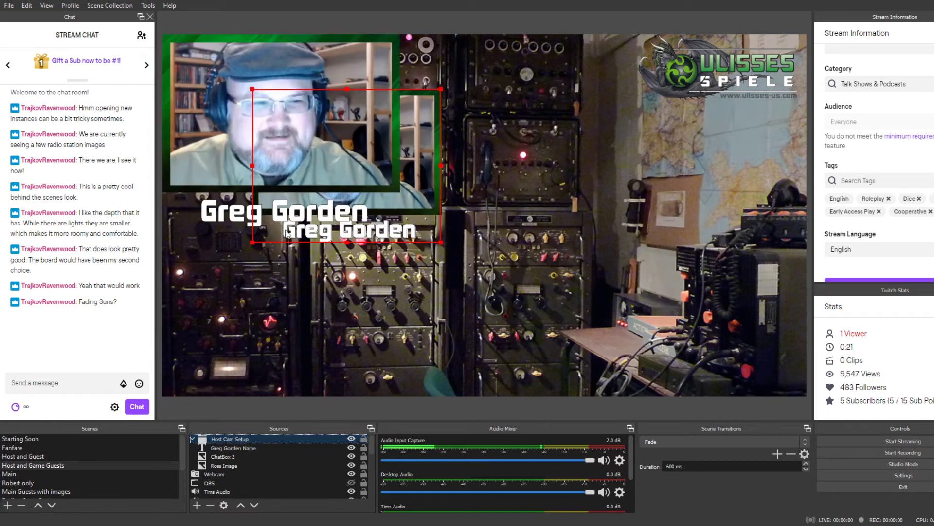
drag(353, 140, 377, 125)
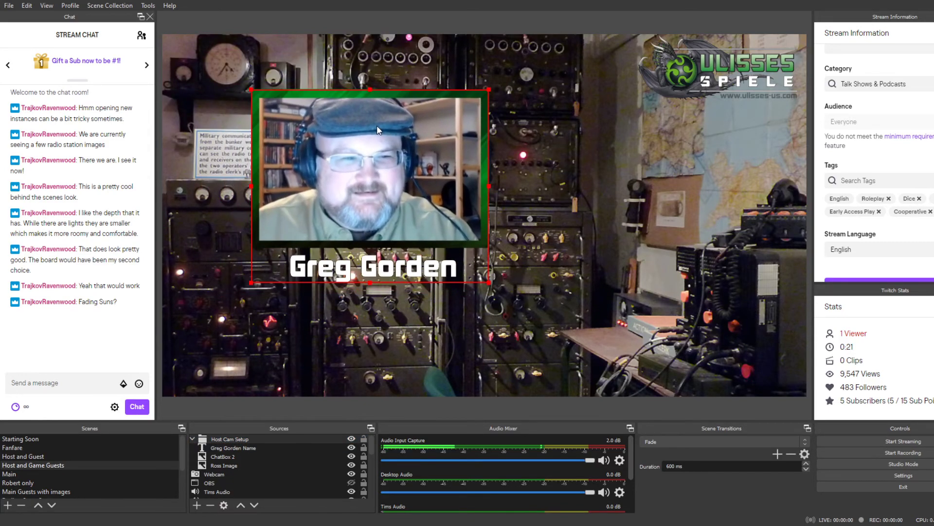
drag(485, 284, 441, 228)
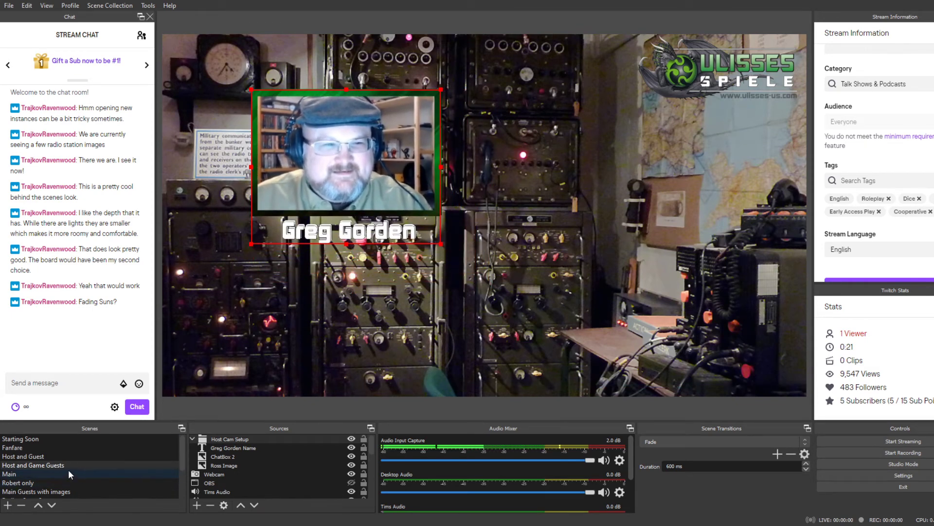
click(238, 441)
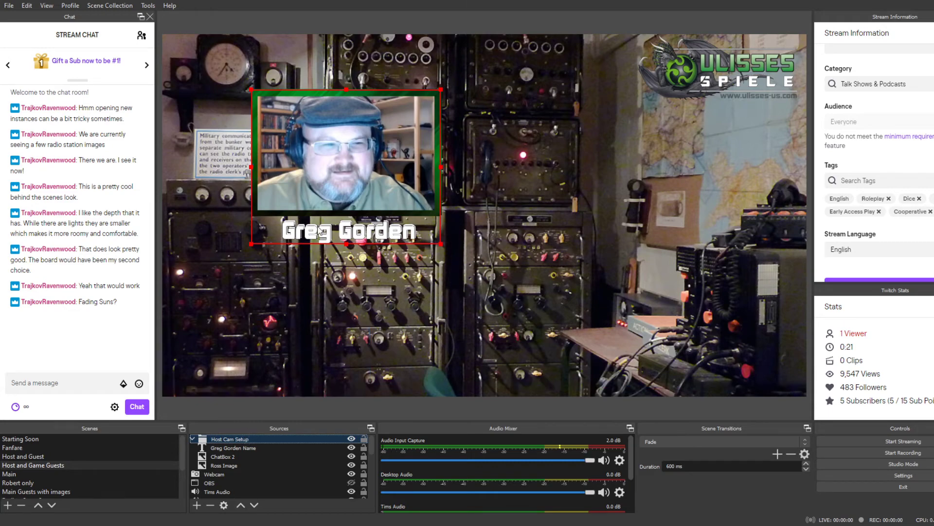
drag(320, 152, 341, 169)
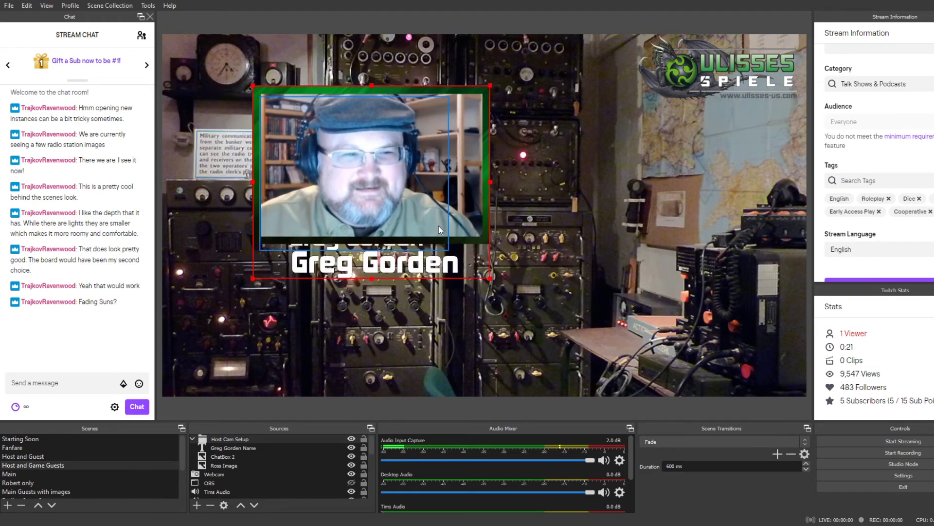
drag(488, 282, 437, 229)
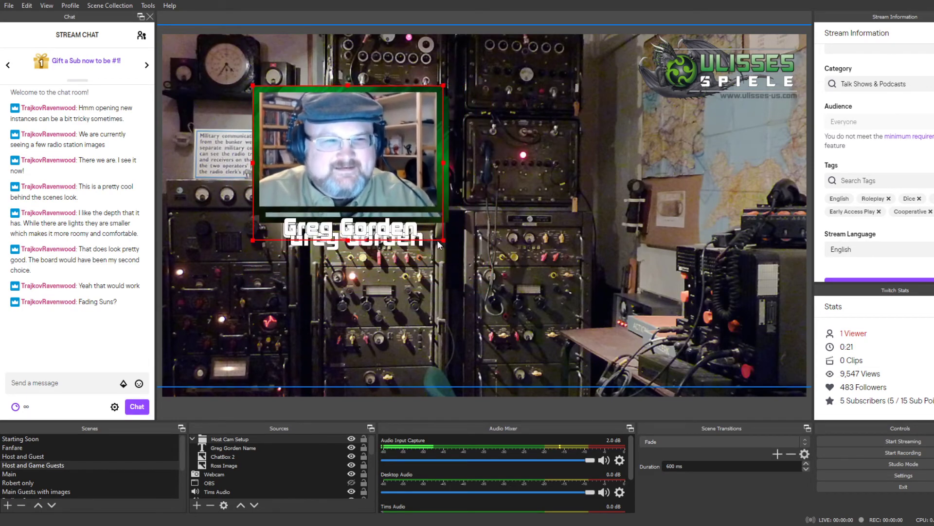
- Spread the host cam copies around the scene: top, right, a left-side pair, and lower right
drag(407, 139, 472, 133)
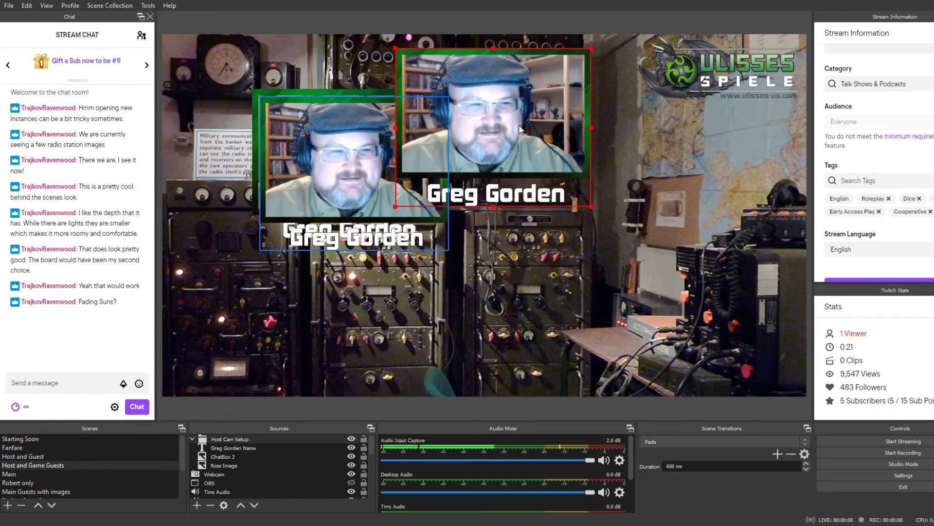
drag(342, 182, 679, 200)
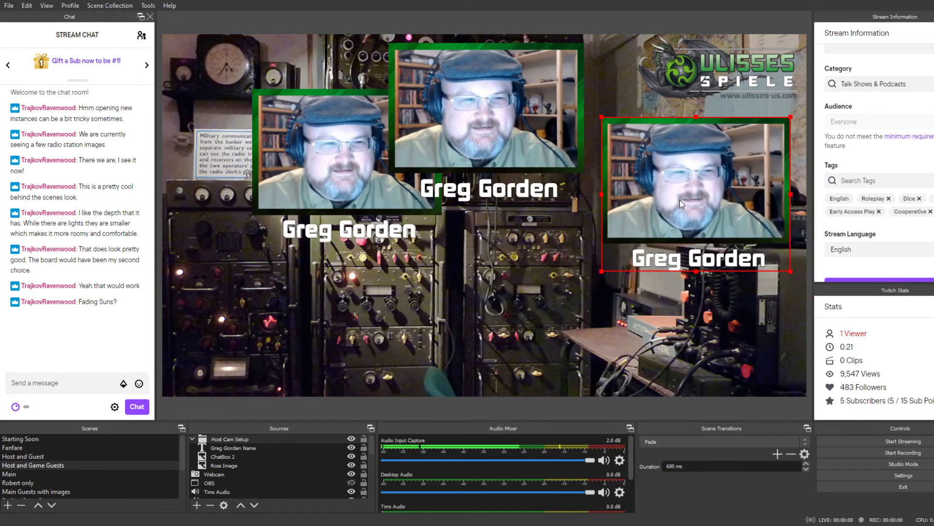
drag(331, 171, 274, 199)
drag(350, 130, 290, 266)
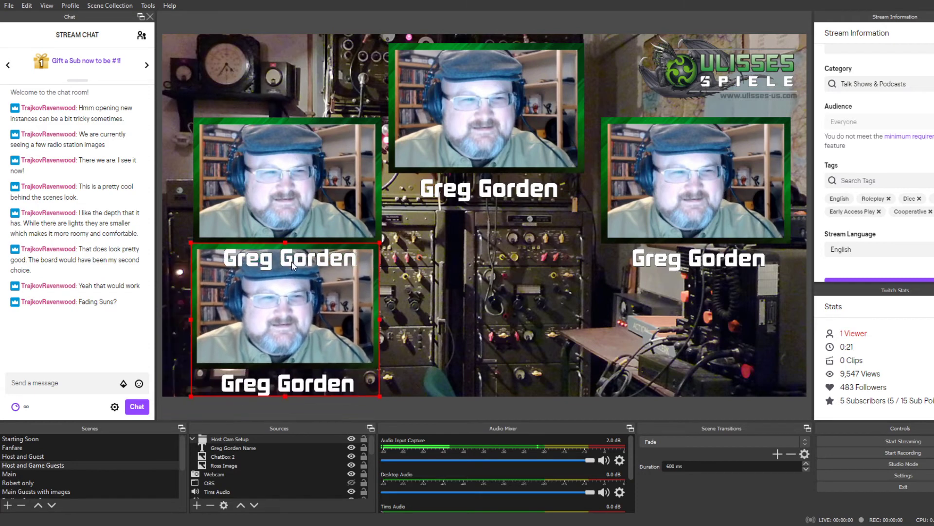
drag(284, 187, 282, 162)
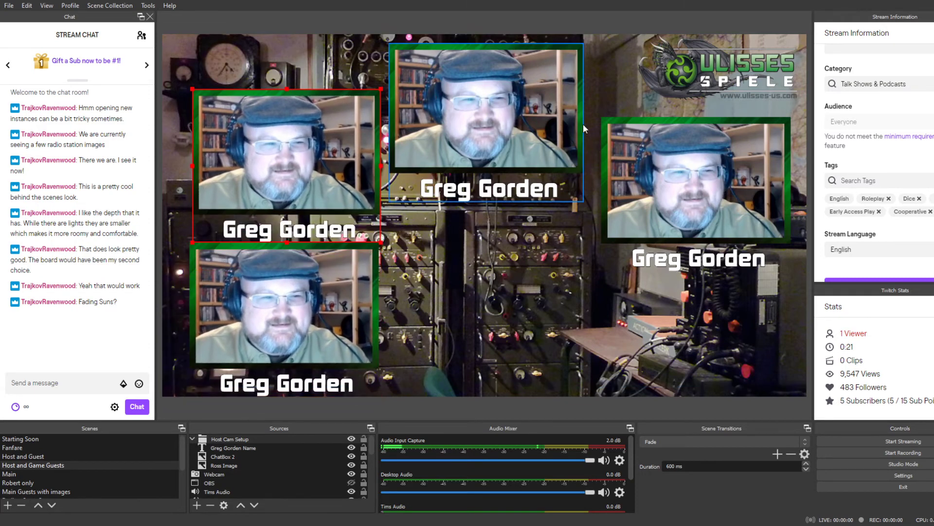
drag(687, 206, 687, 191)
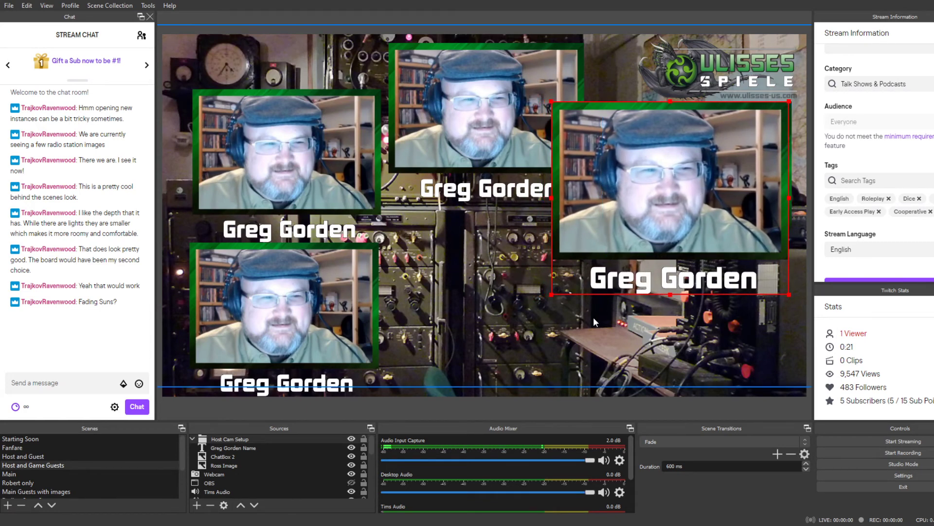
drag(551, 295, 604, 252)
drag(653, 178, 661, 332)
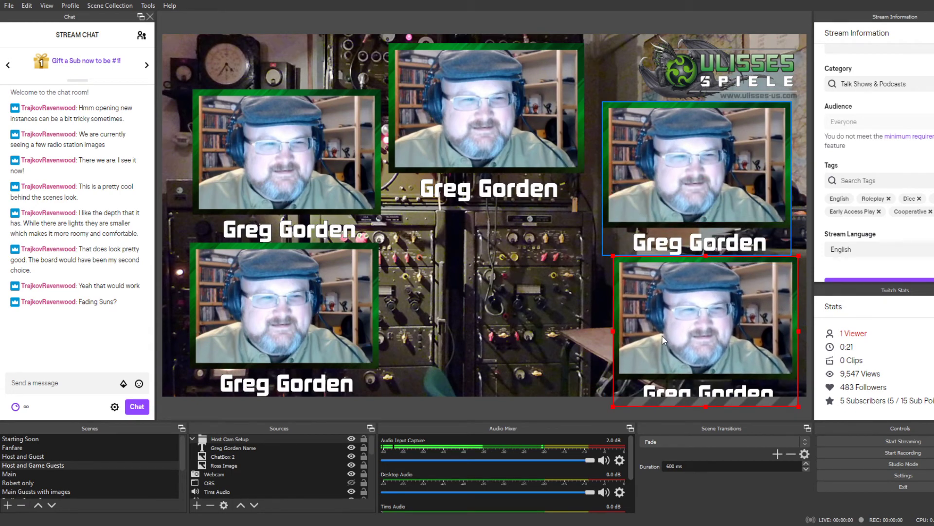
click(492, 352)
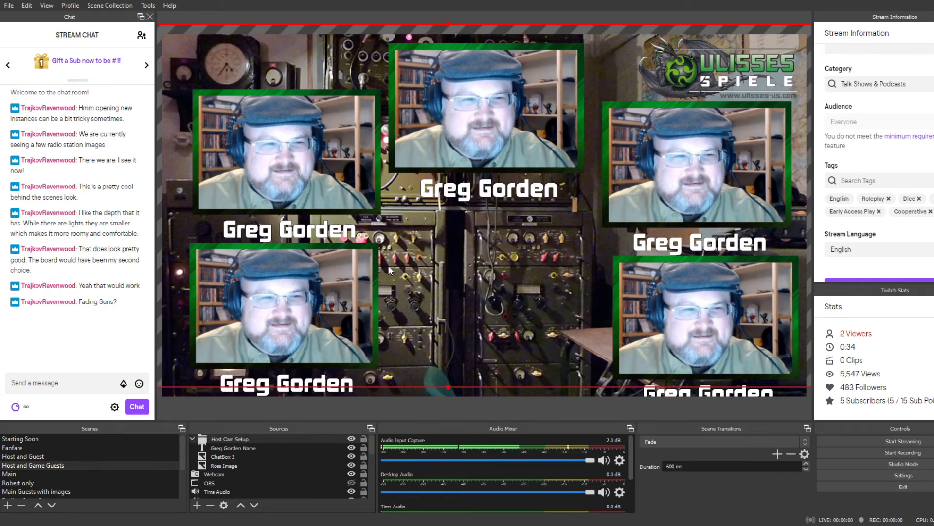
click(33, 454)
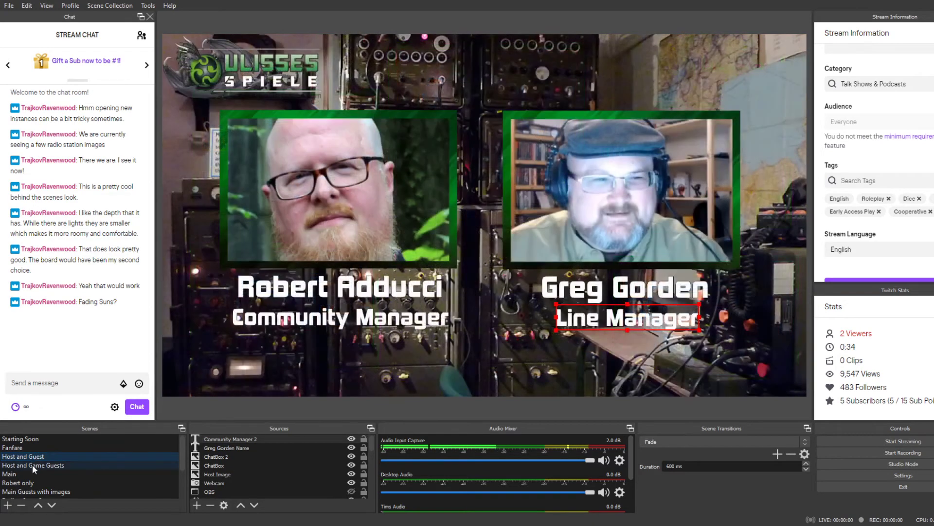
click(32, 465)
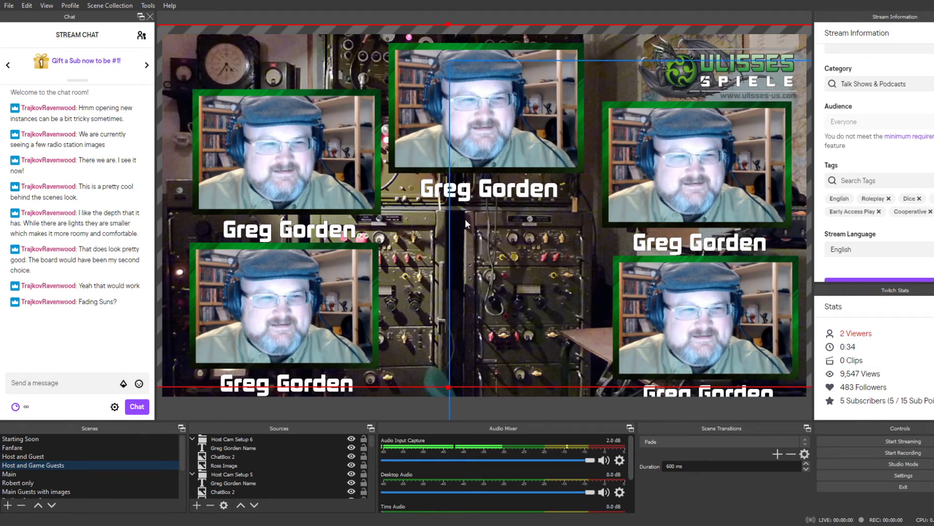
- Select the Logo Slides source in the Sources list to bring in the TORG Eternity logo
scroll(235, 476, down, 4)
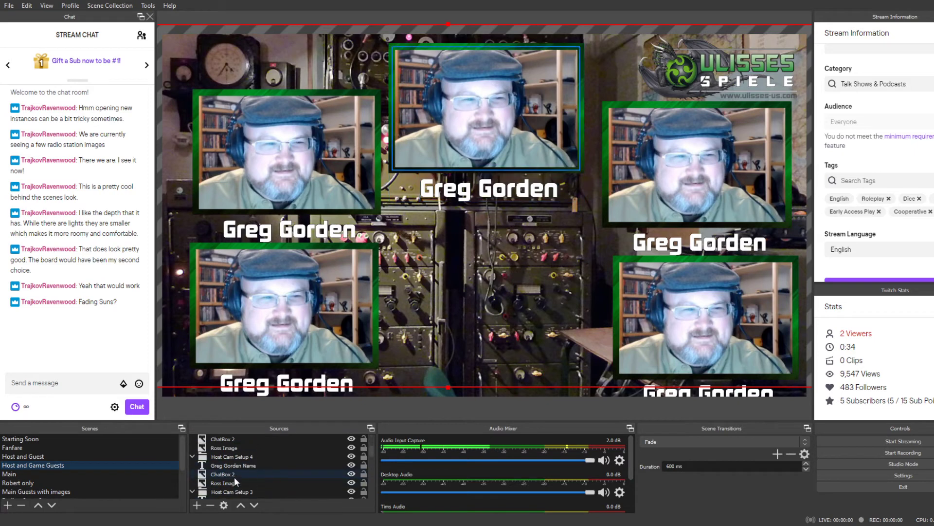
scroll(235, 477, down, 8)
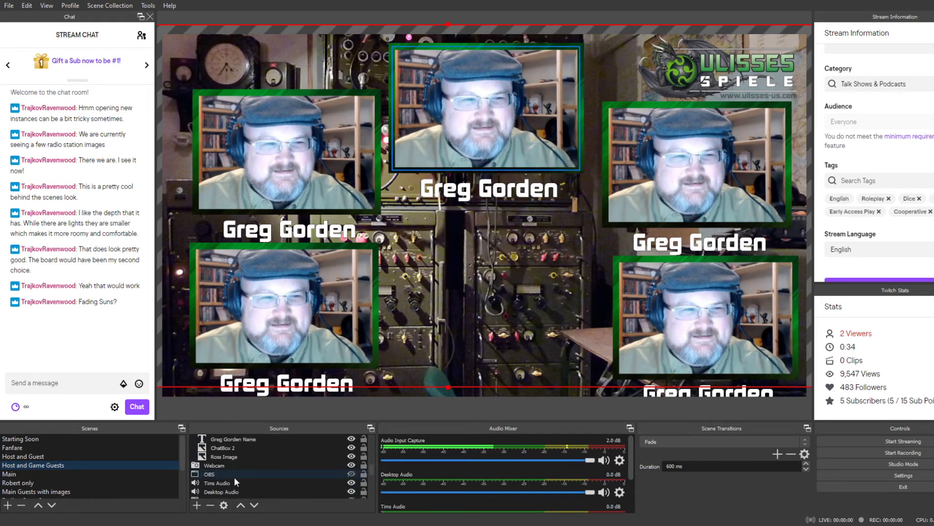
scroll(236, 477, down, 5)
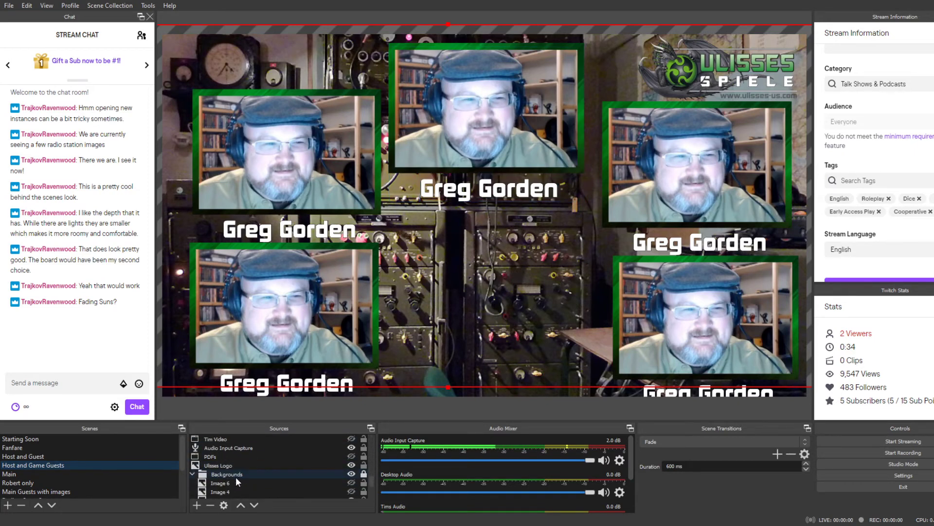
scroll(235, 477, down, 3)
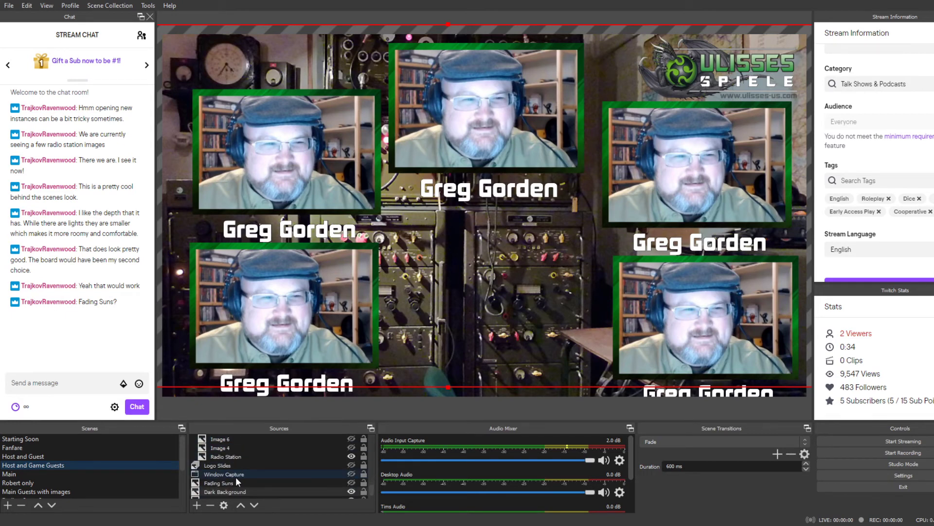
click(241, 466)
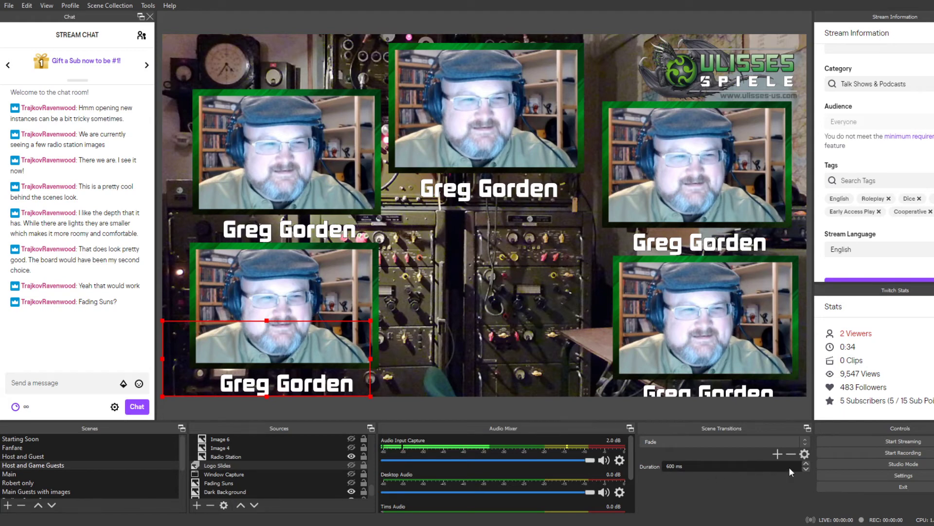
scroll(230, 477, down, 1)
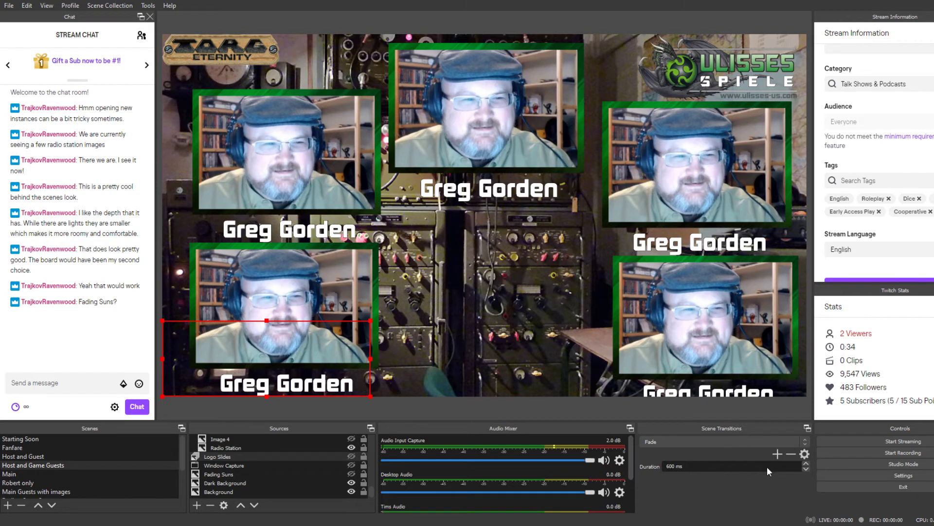
- Move the TORG Eternity and Ulisses Spiele logos to the centre, TORG above Ulisses
drag(242, 51, 563, 337)
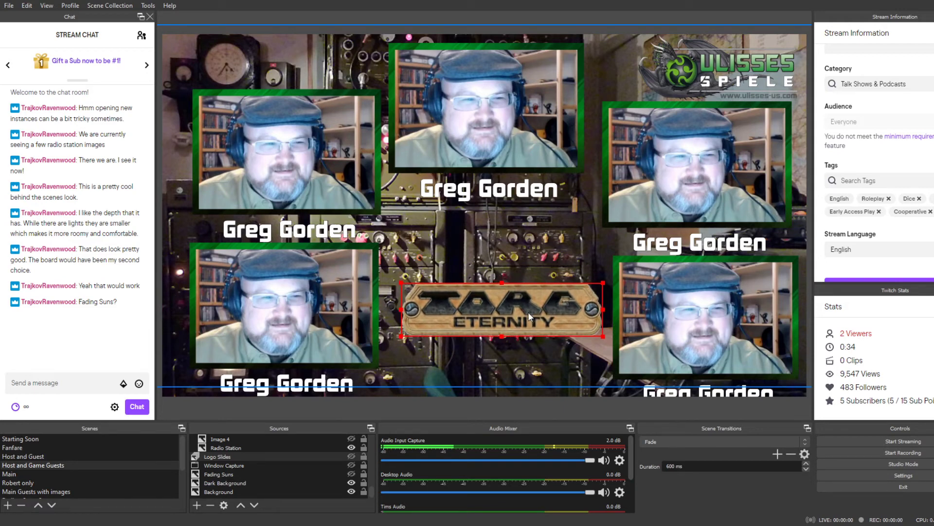
drag(527, 311, 519, 362)
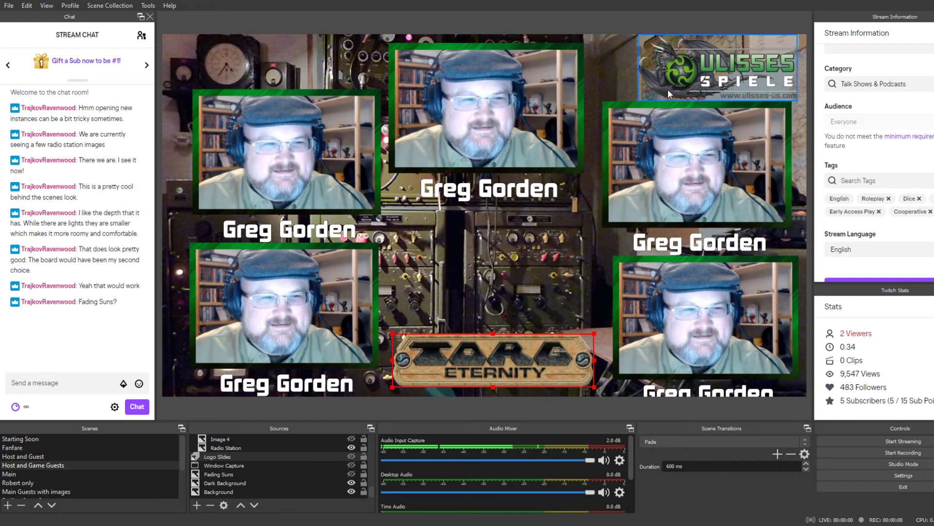
click(679, 72)
drag(675, 63, 395, 293)
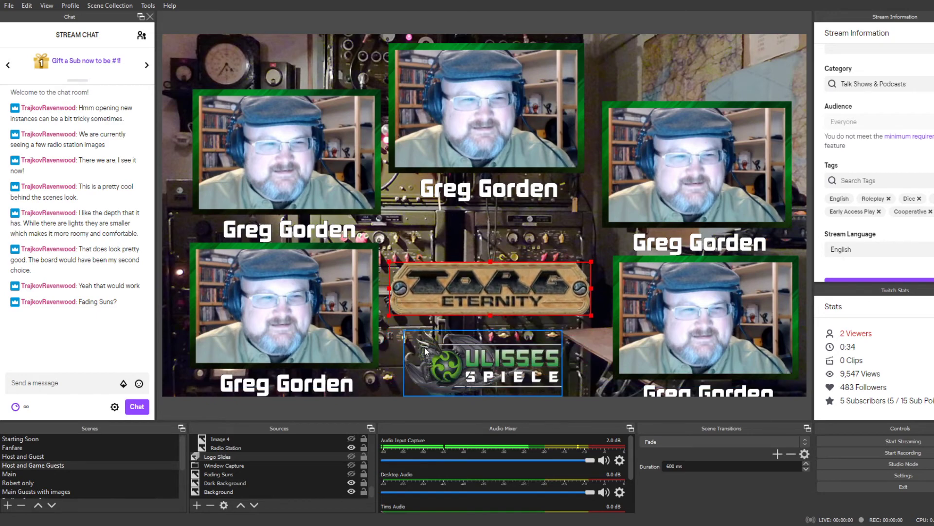
drag(424, 347, 442, 347)
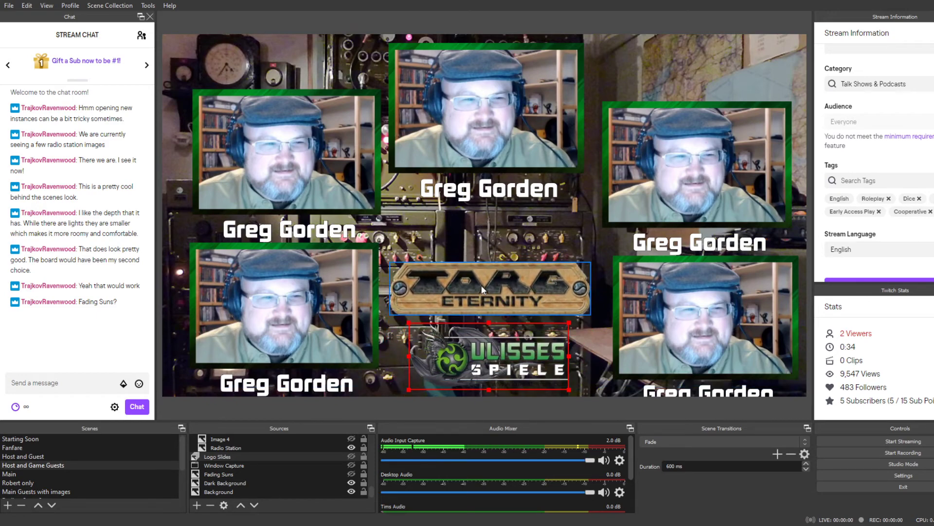
- Shrink the TORG Eternity logo and snap it against the canvas top edge
drag(481, 285, 265, 58)
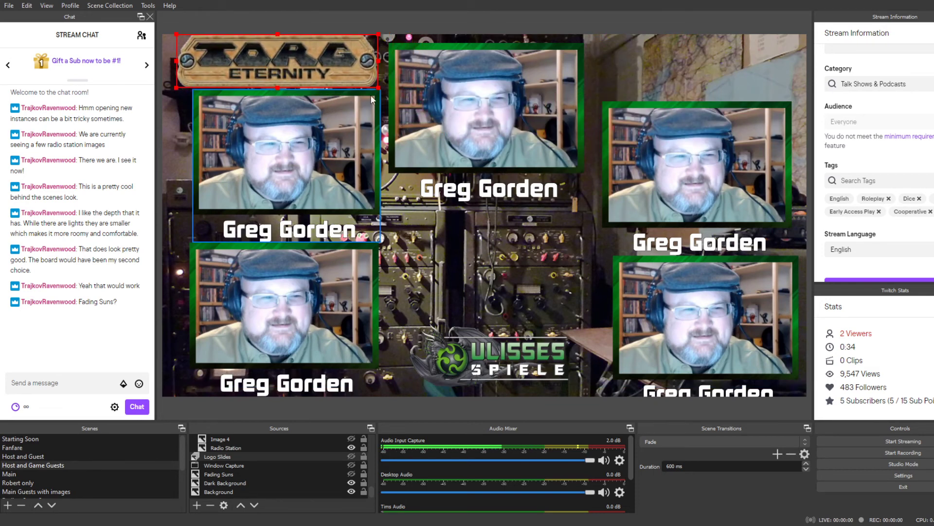
drag(378, 87, 343, 74)
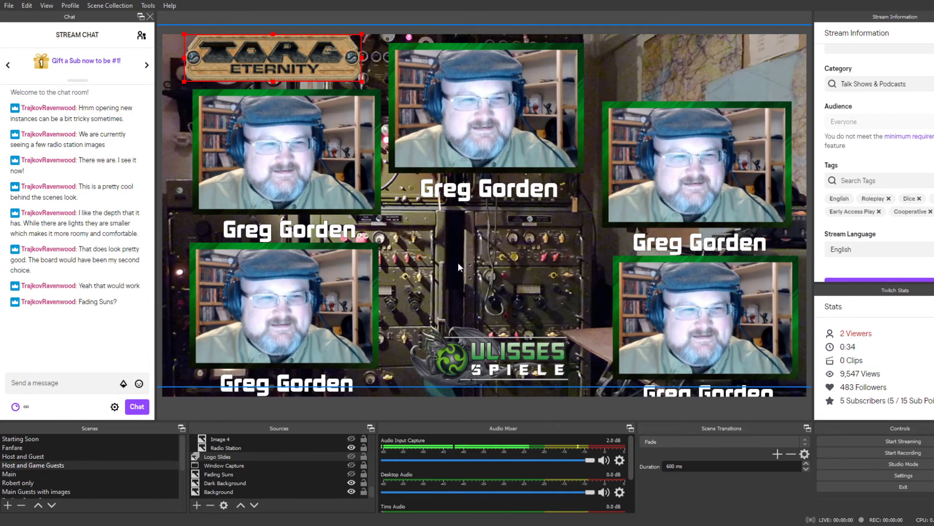
drag(447, 350, 671, 67)
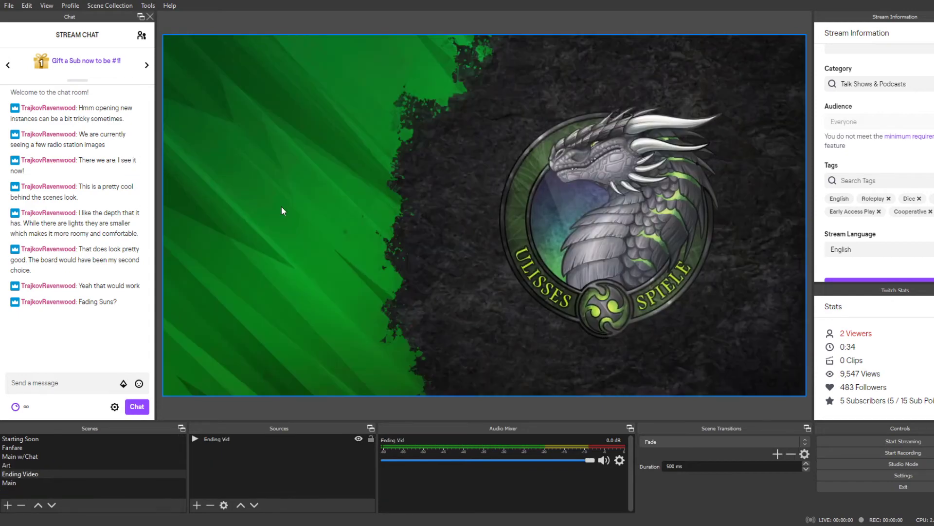
- Show the Main w/Chat scene and select its chat browser source to inspect it
click(41, 456)
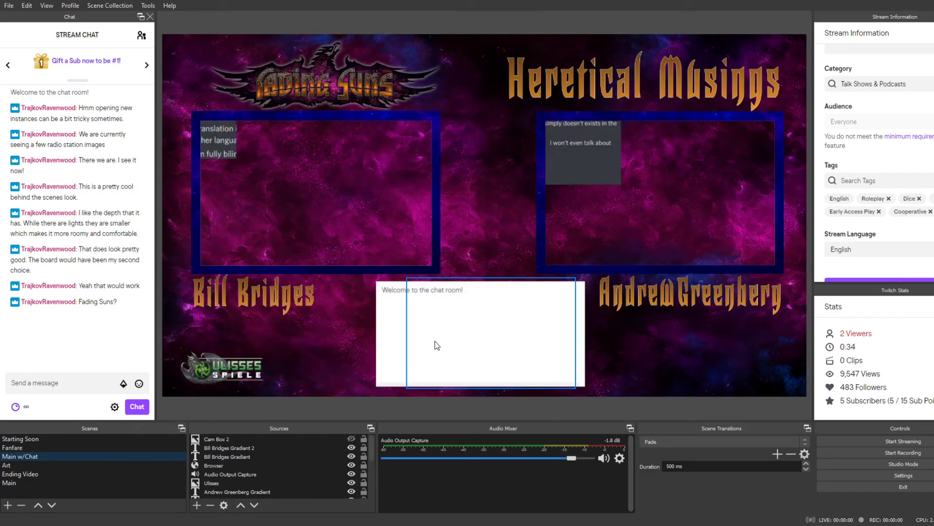
click(437, 346)
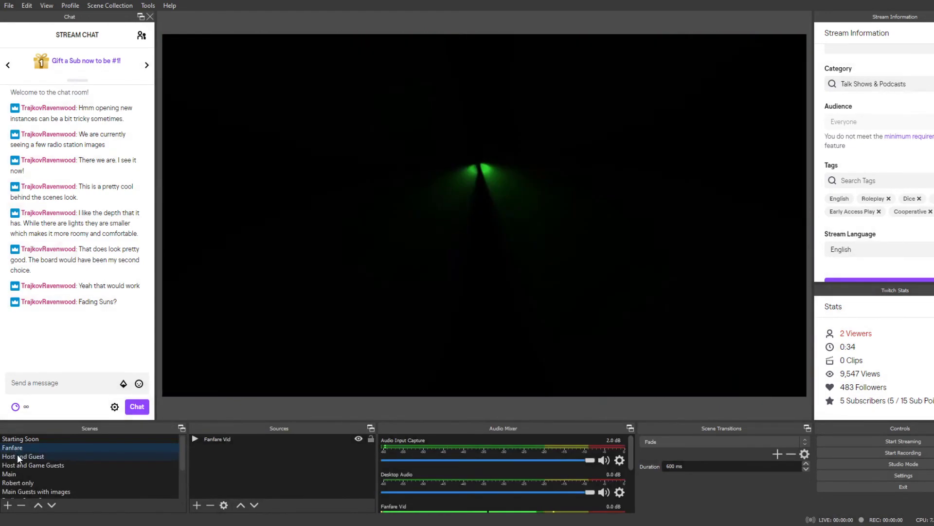
- Switch from the Host and Guest scene to the Host and Game Guests scene
click(17, 454)
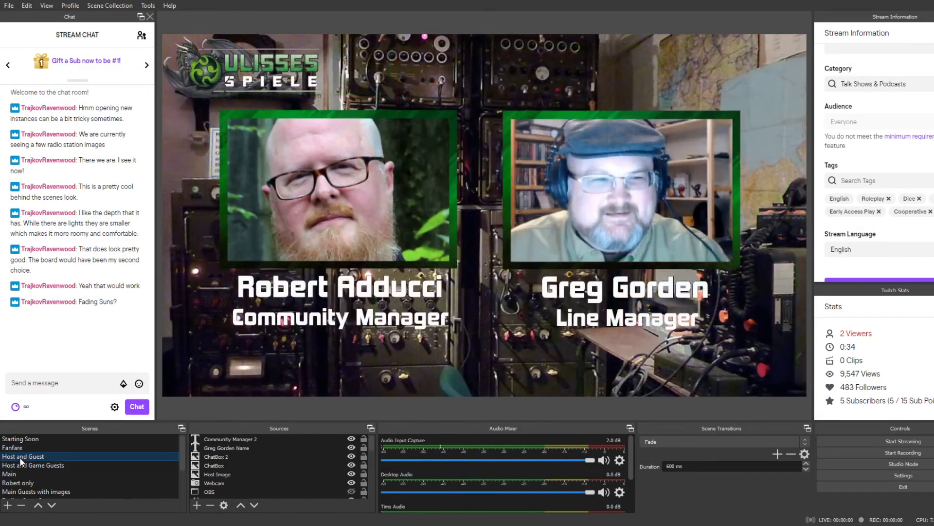
click(23, 464)
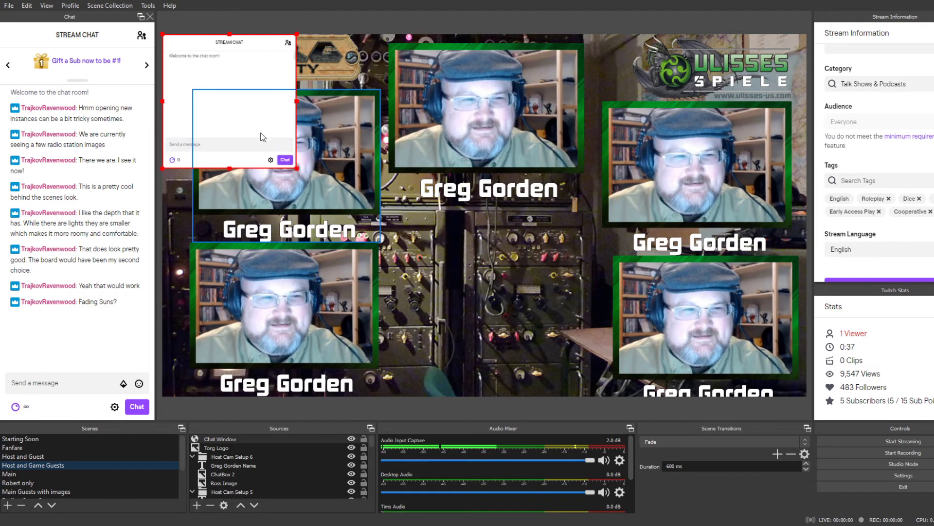
- Move the stream chat box around the preview, then delete the Chat Window source
drag(288, 136, 582, 387)
drag(540, 359, 532, 340)
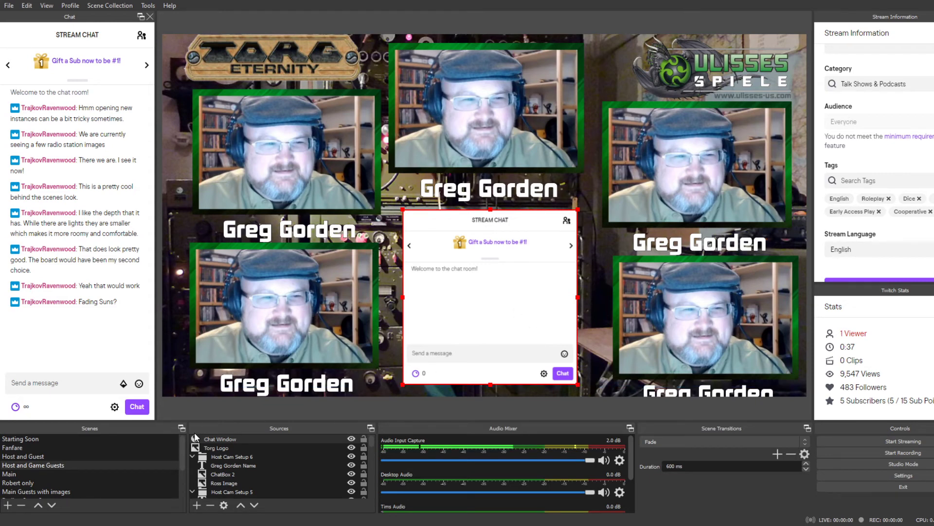
click(205, 438)
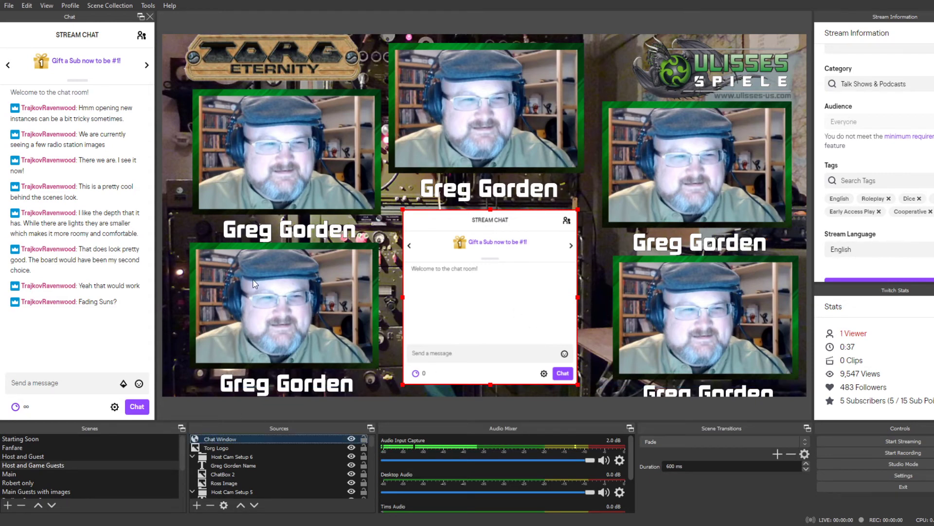
key(Delete)
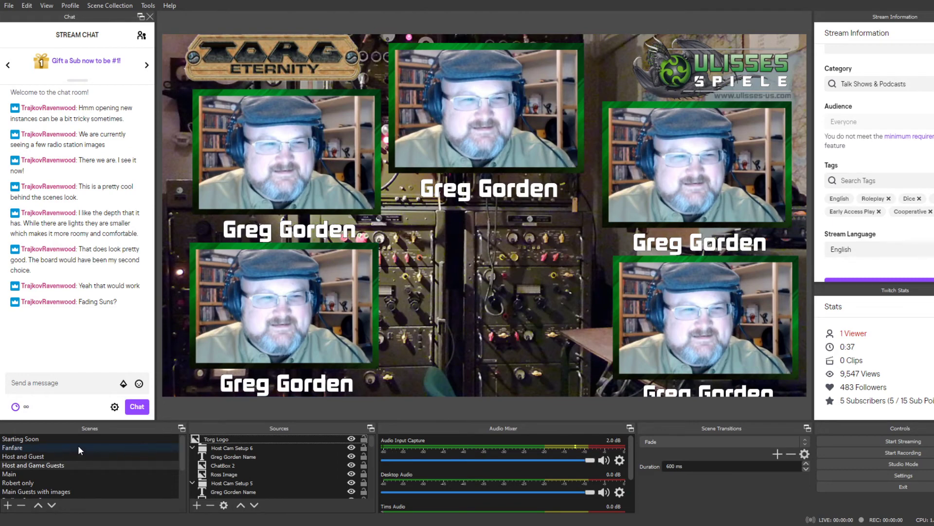
- In Host and Guest, move Twitch Chat to bottom centre, trim its height, shift the left frame left
click(14, 455)
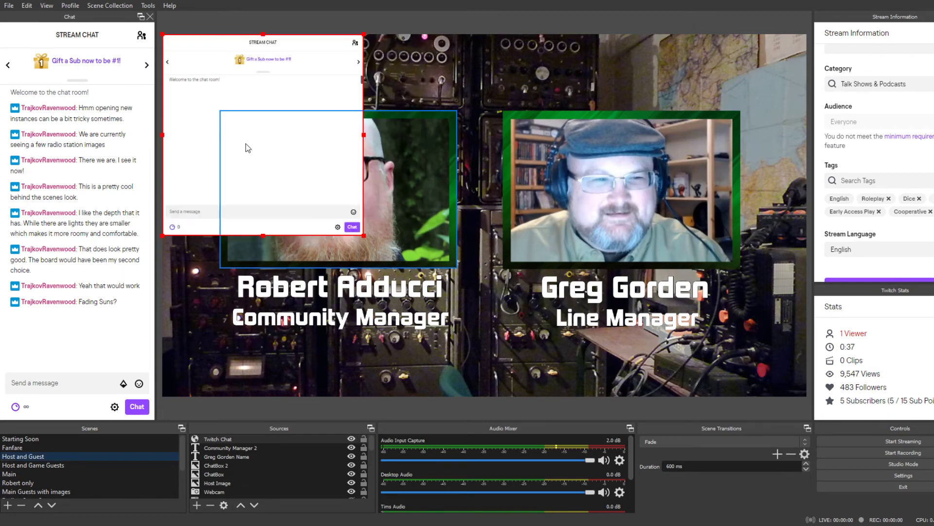
drag(247, 144, 470, 305)
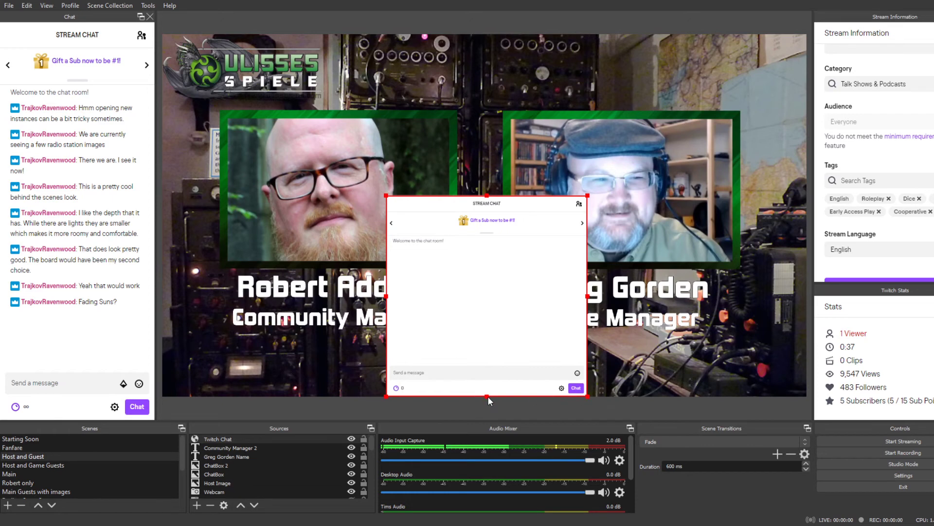
drag(488, 396, 494, 371)
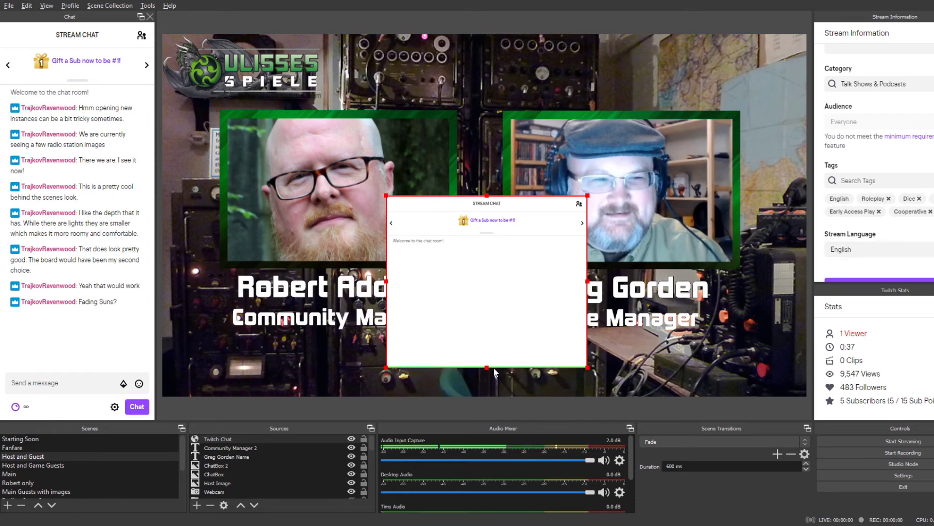
drag(487, 195, 487, 234)
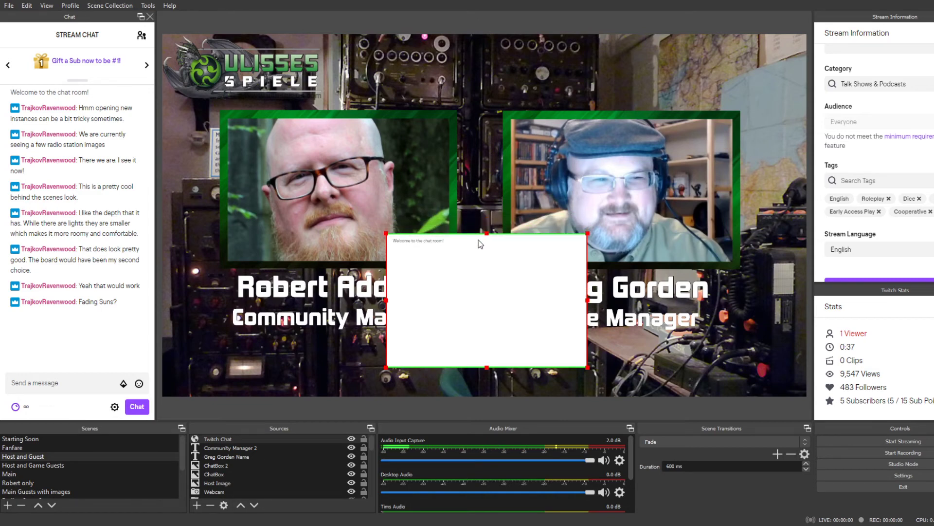
drag(497, 336, 513, 350)
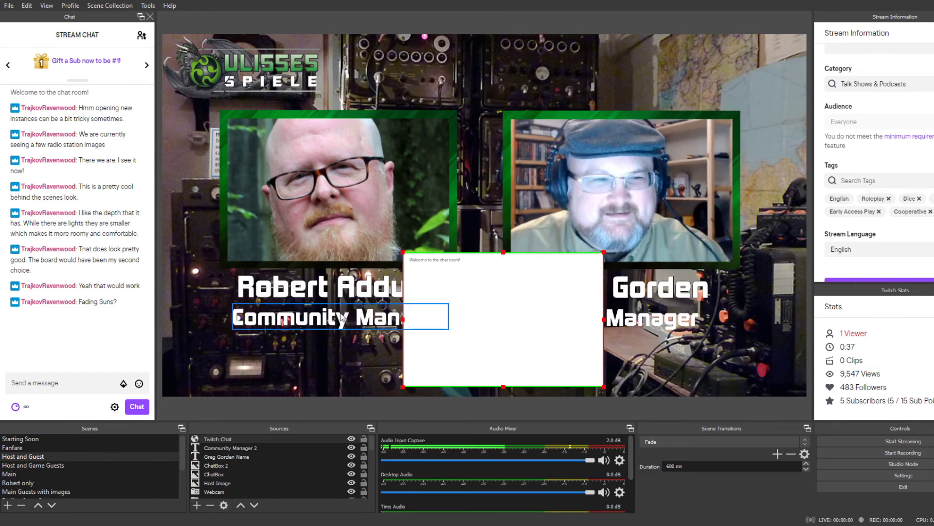
drag(318, 204, 291, 175)
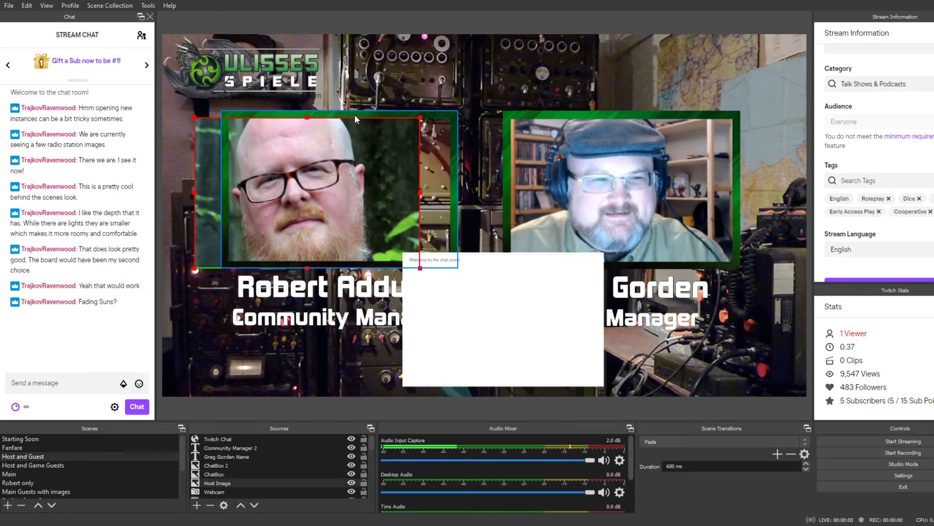
- Spread the guest frames, webcams and name captions outward to the left and right
drag(355, 115, 326, 118)
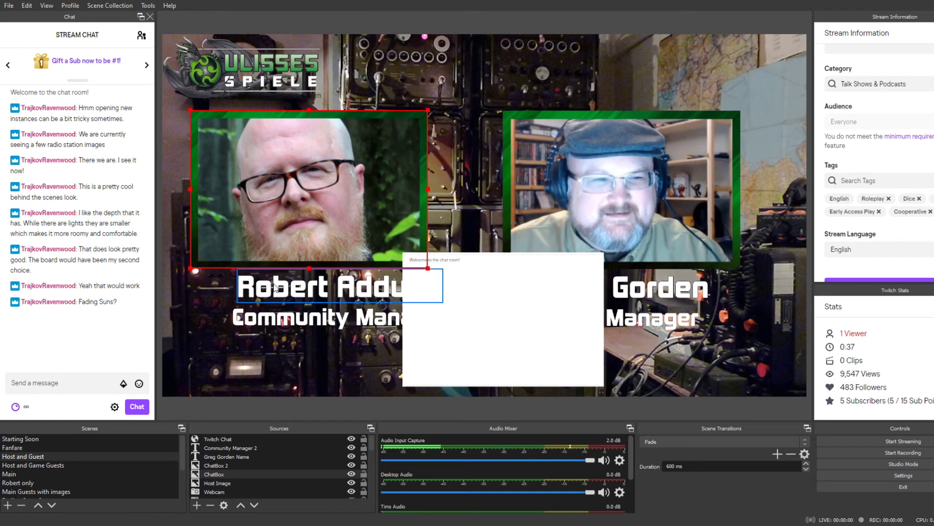
drag(281, 290, 234, 291)
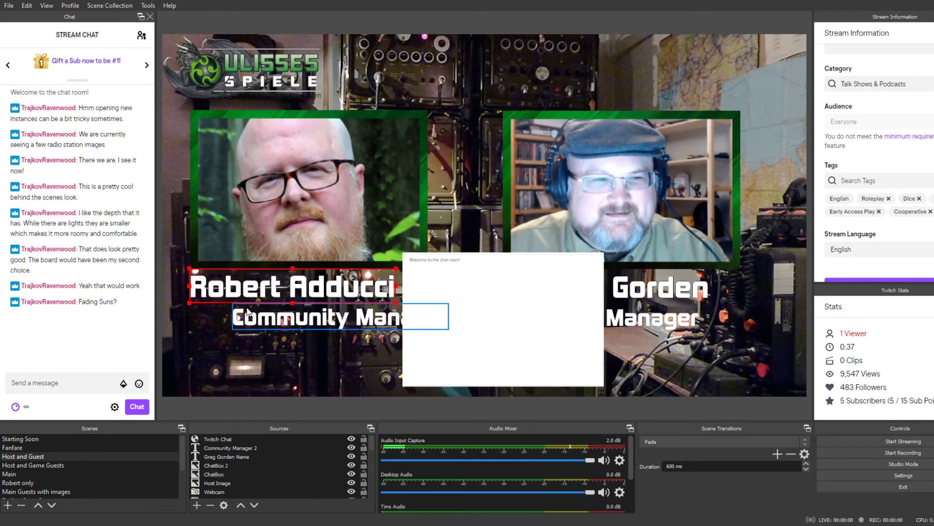
drag(259, 321, 217, 322)
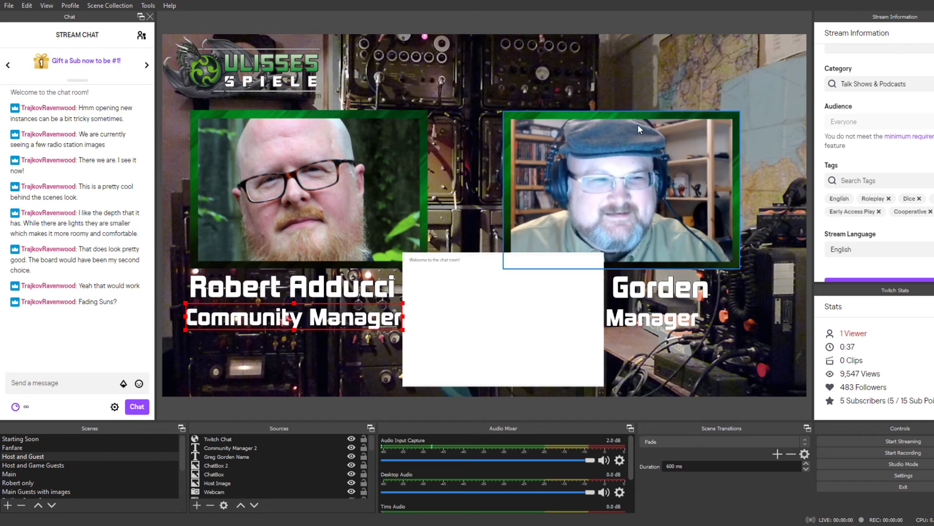
drag(641, 115, 644, 206)
click(525, 196)
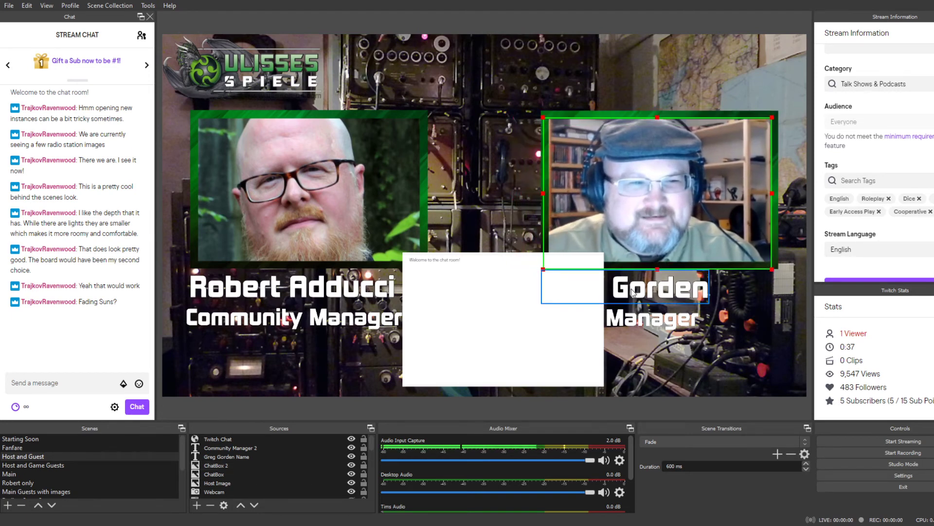
drag(628, 293, 693, 295)
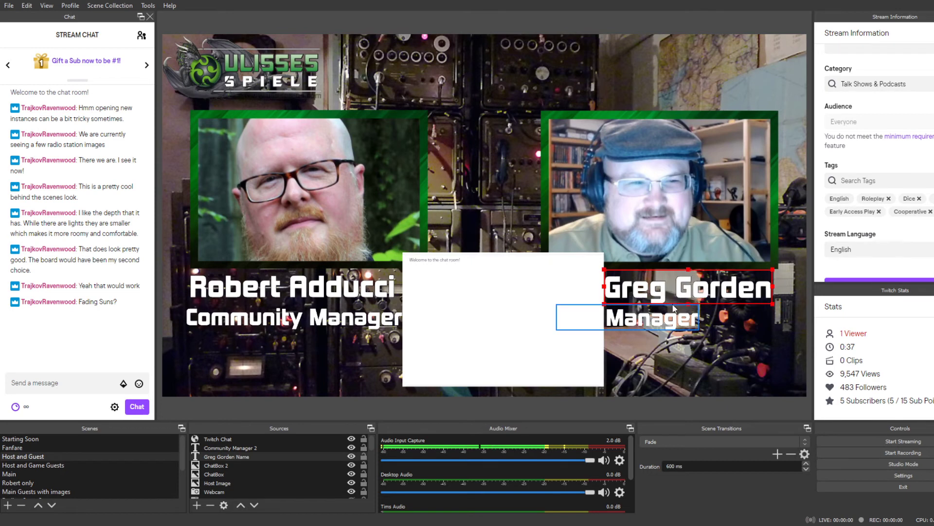
drag(661, 323, 748, 291)
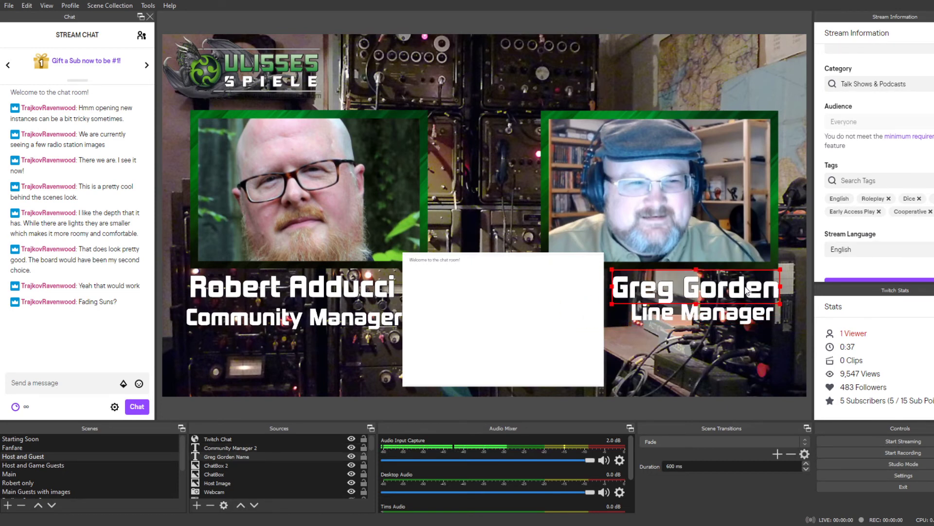
- Drop the chat box to the canvas bottom, shrink the Ulisses logo, adjust the left guest photo
drag(509, 316, 506, 329)
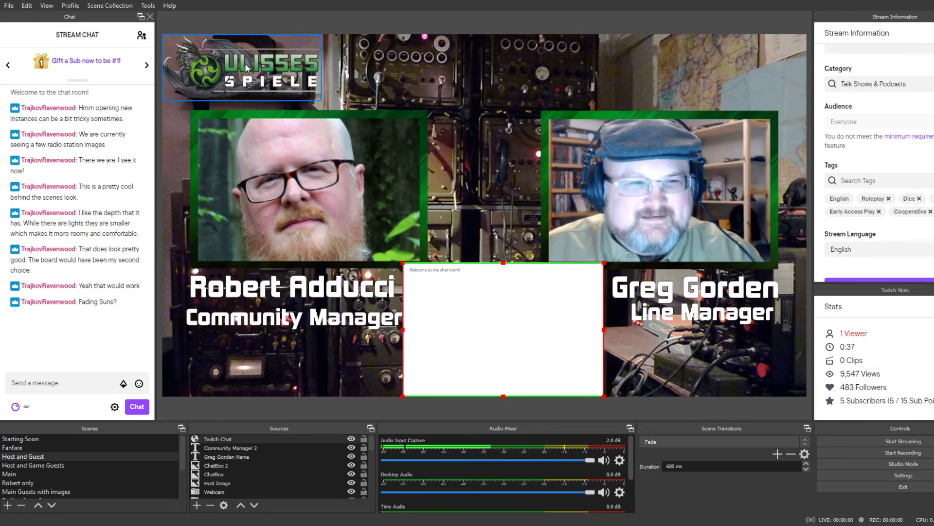
click(253, 78)
mouse_move(323, 100)
mouse_down()
mouse_move(308, 92)
mouse_move(315, 101)
mouse_up()
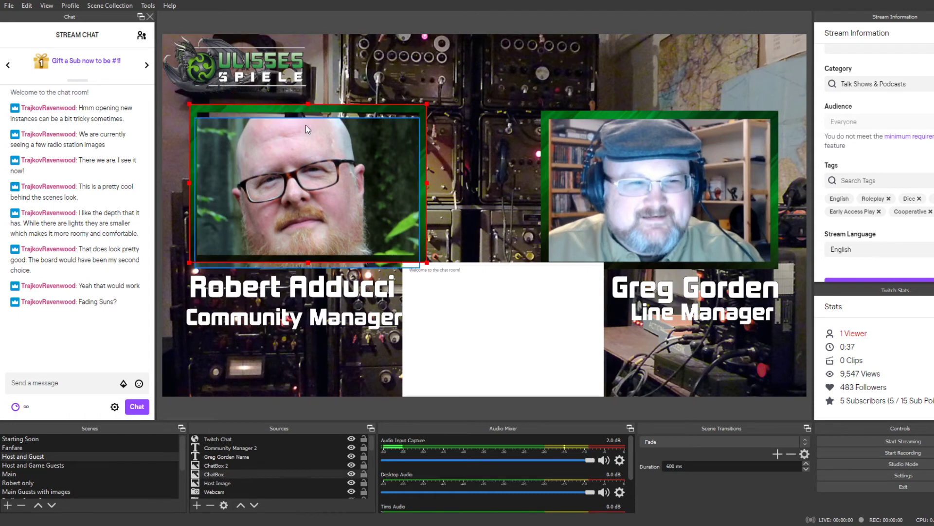
drag(313, 134, 302, 136)
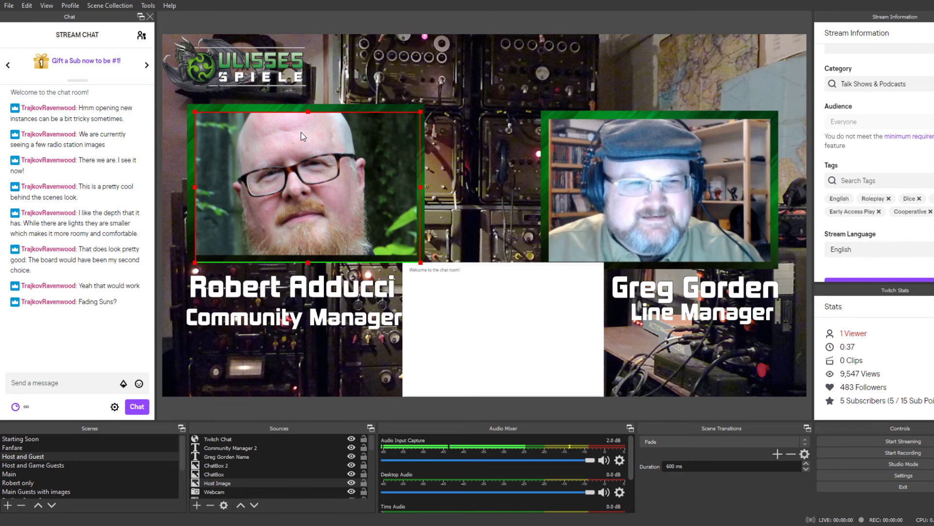
- Nudge the right green frame up and make the Twitch Chat box narrower
click(559, 289)
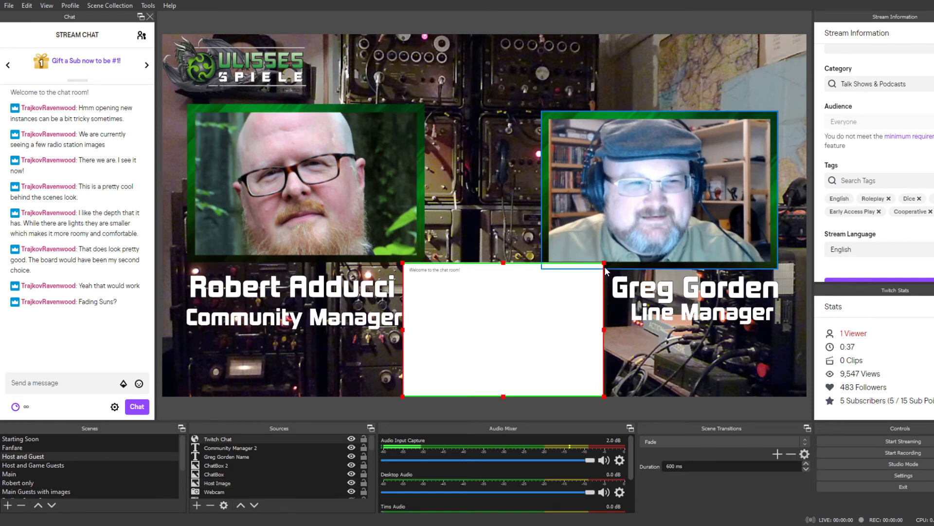
drag(605, 267, 603, 260)
click(614, 225)
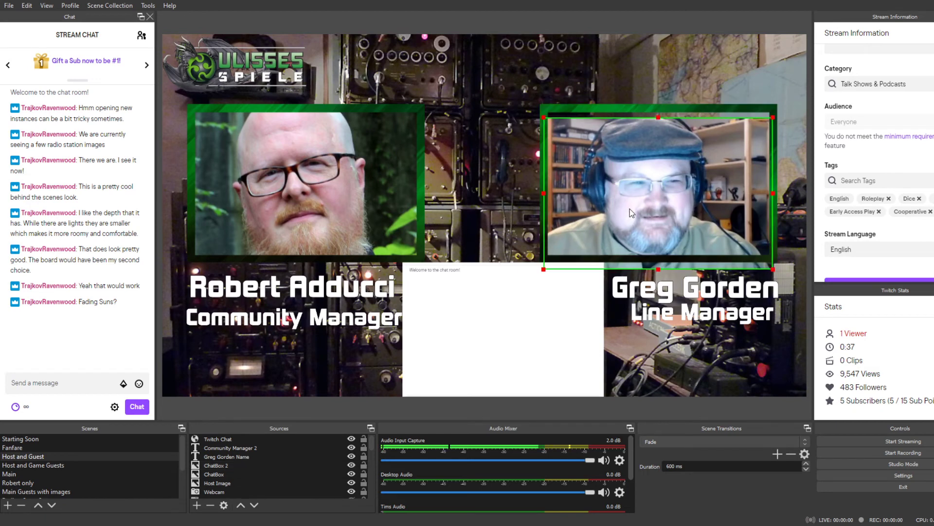
click(582, 273)
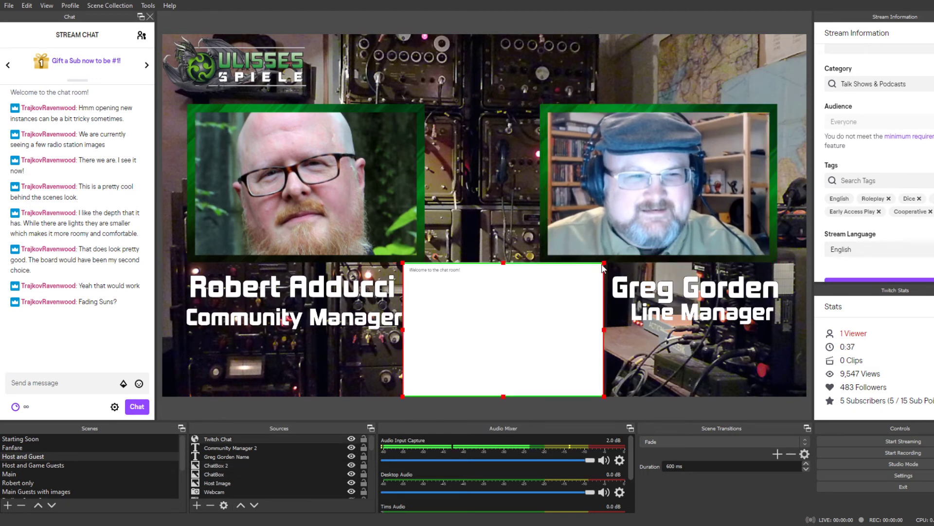
drag(604, 268, 596, 267)
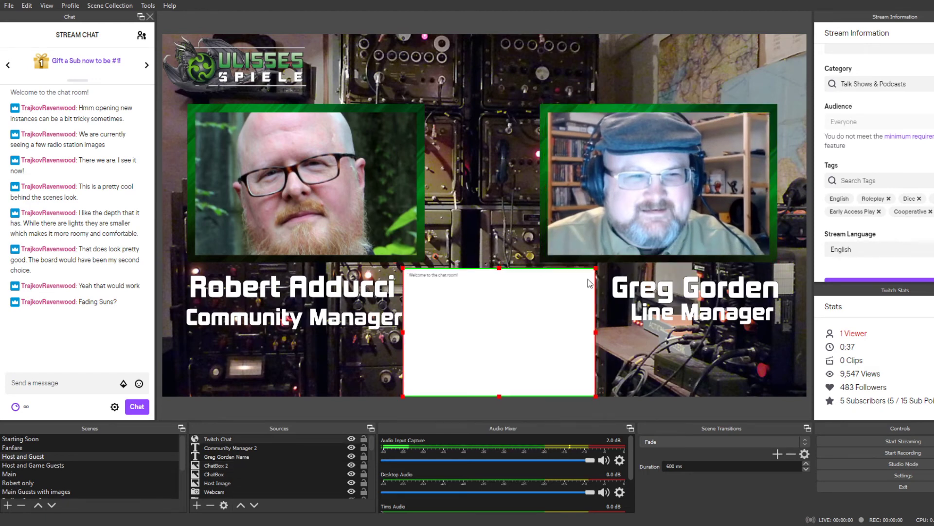
drag(529, 349, 491, 369)
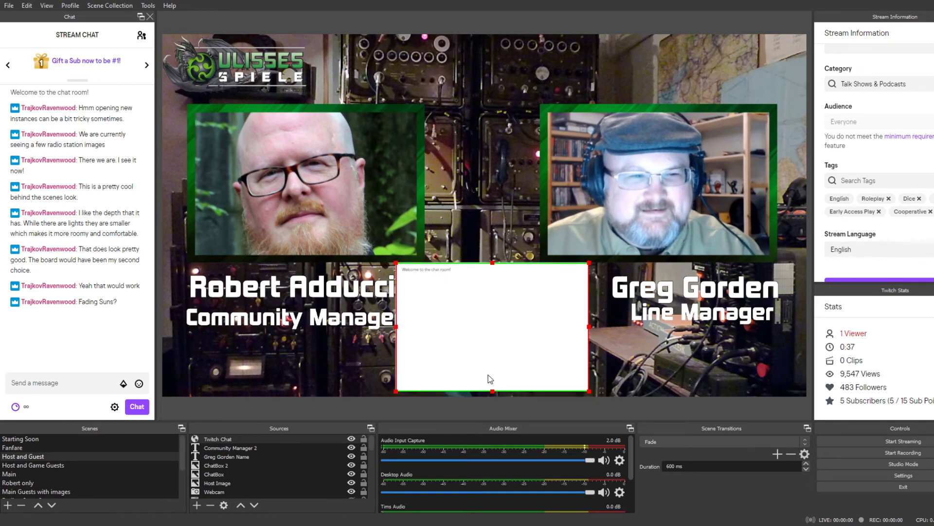
- Nudge the left name and Community Manager captions up, then return to Host and Game Guests
drag(320, 291, 314, 284)
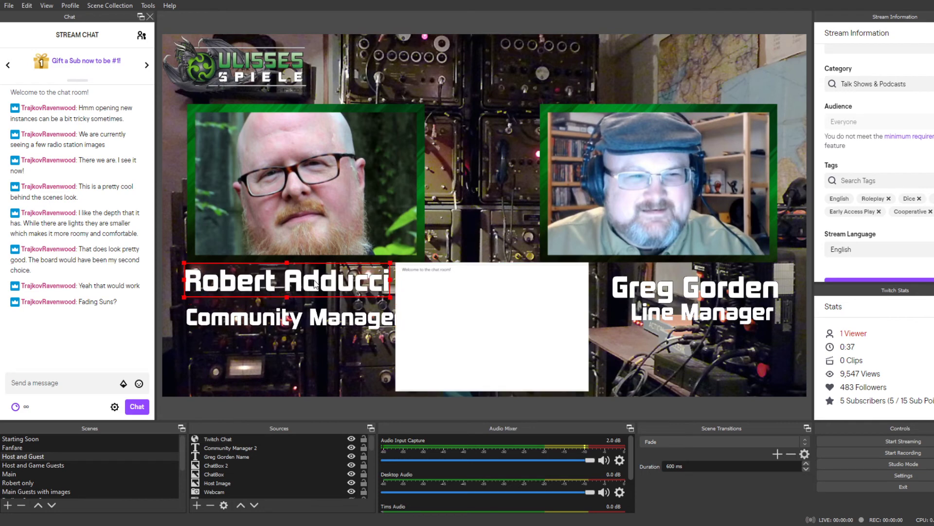
click(314, 319)
drag(314, 318, 314, 313)
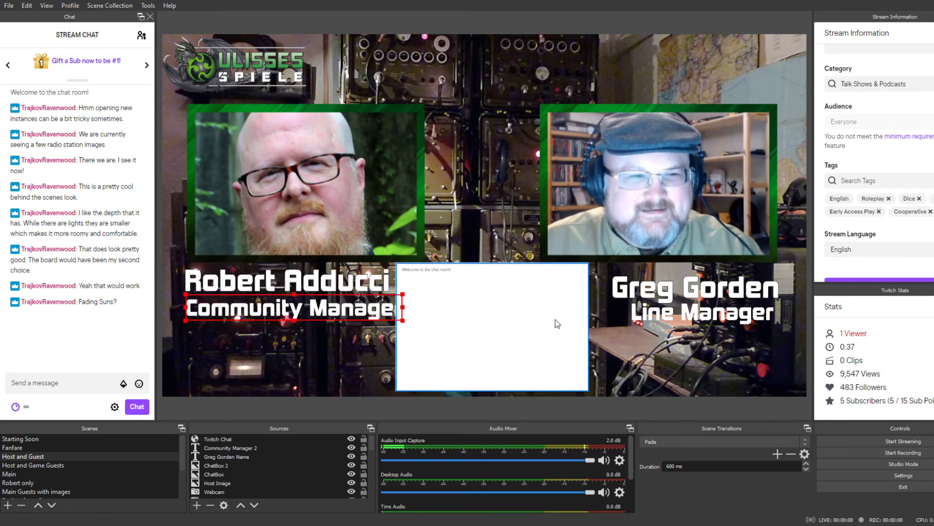
click(522, 322)
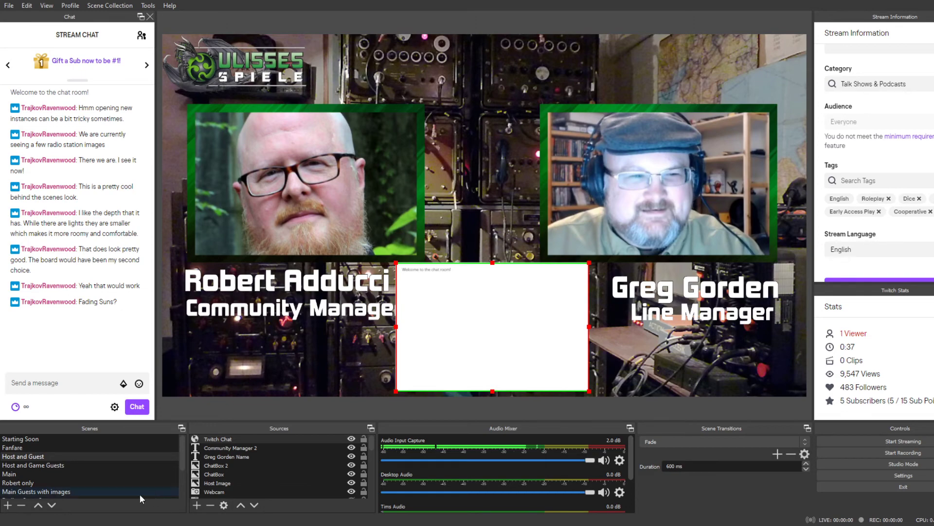
click(55, 466)
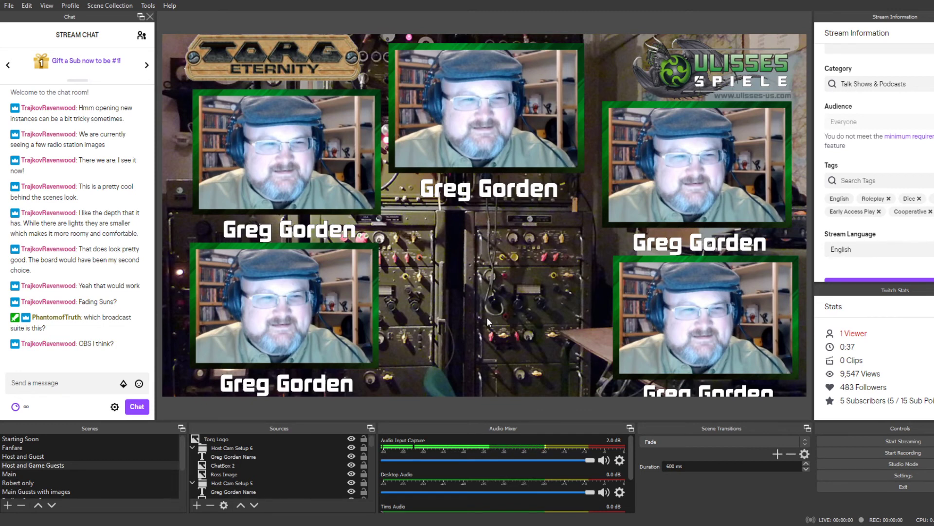
- Go to the Host and Roll20 Game scene and select the top-middle camera and Torg logo
key(End)
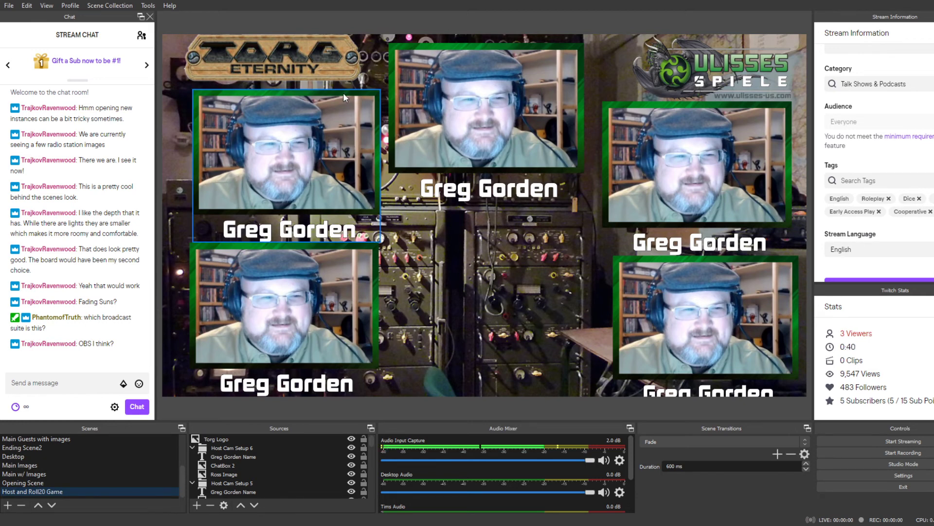
click(389, 105)
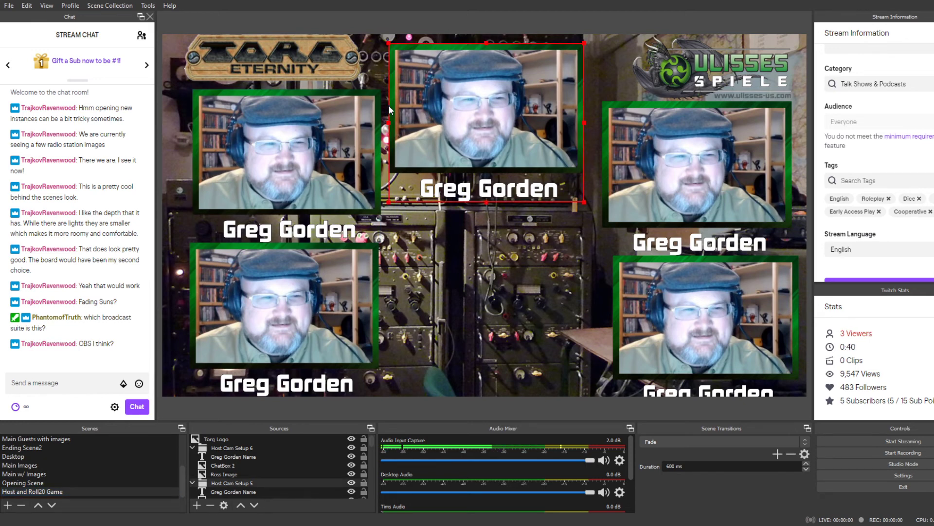
click(305, 65)
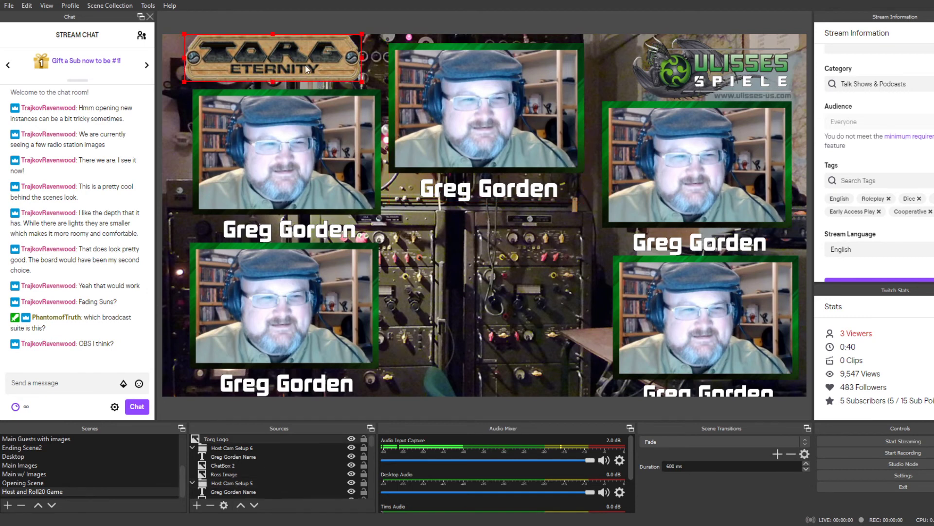
- Hide the Torg Eternity and Ulisses logos
click(351, 439)
click(346, 467)
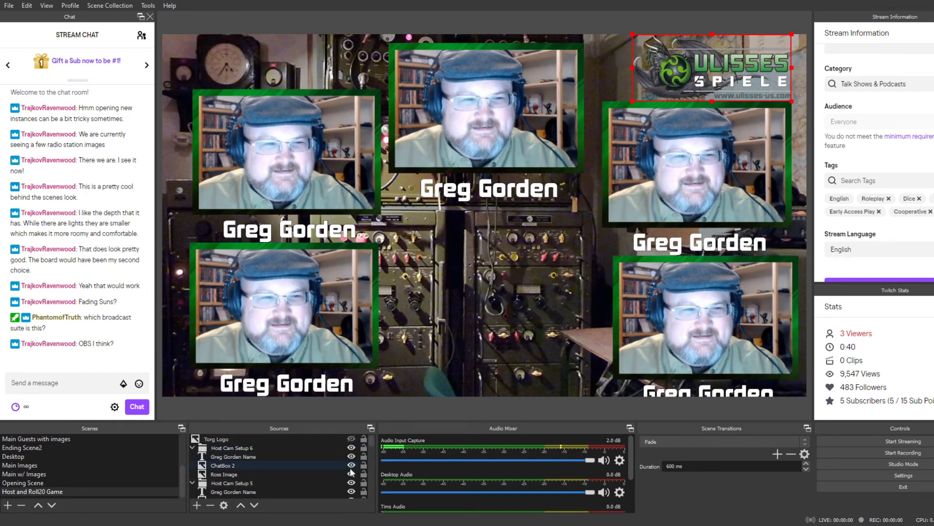
scroll(301, 471, down, 2)
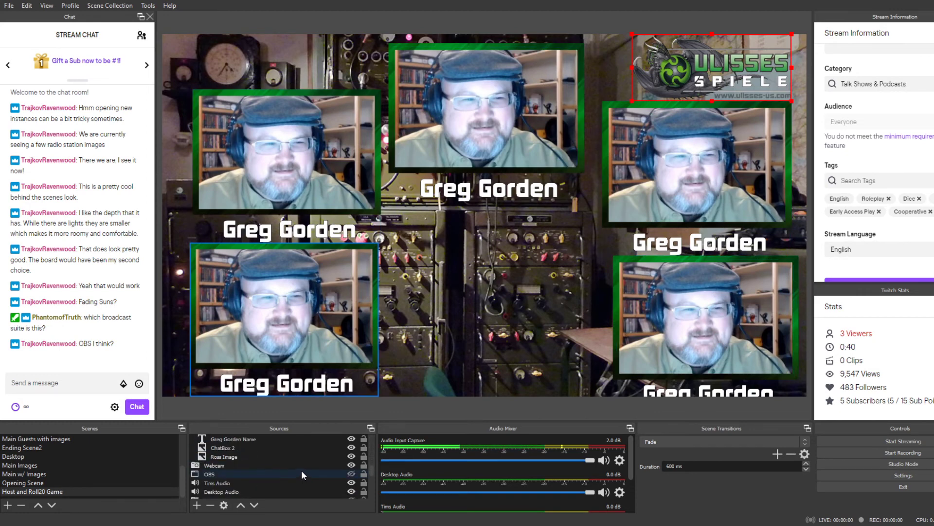
scroll(303, 470, up, 3)
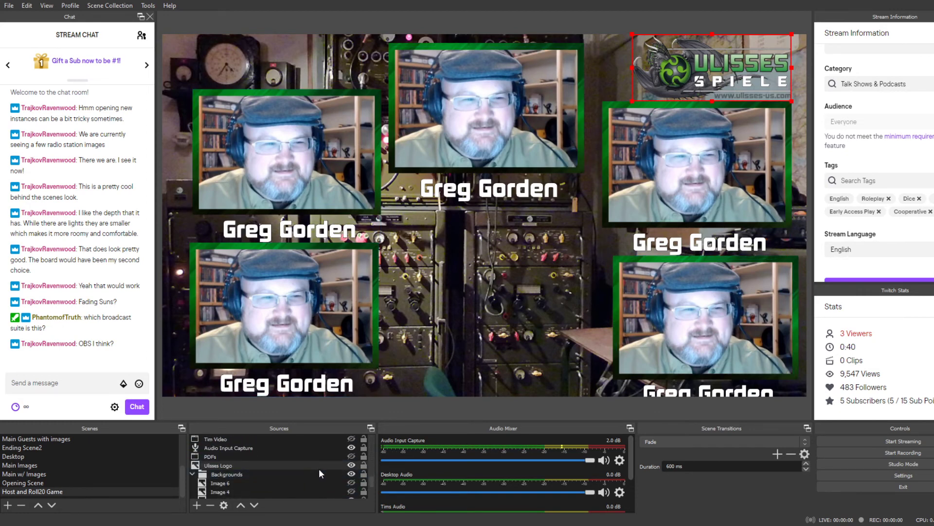
click(352, 466)
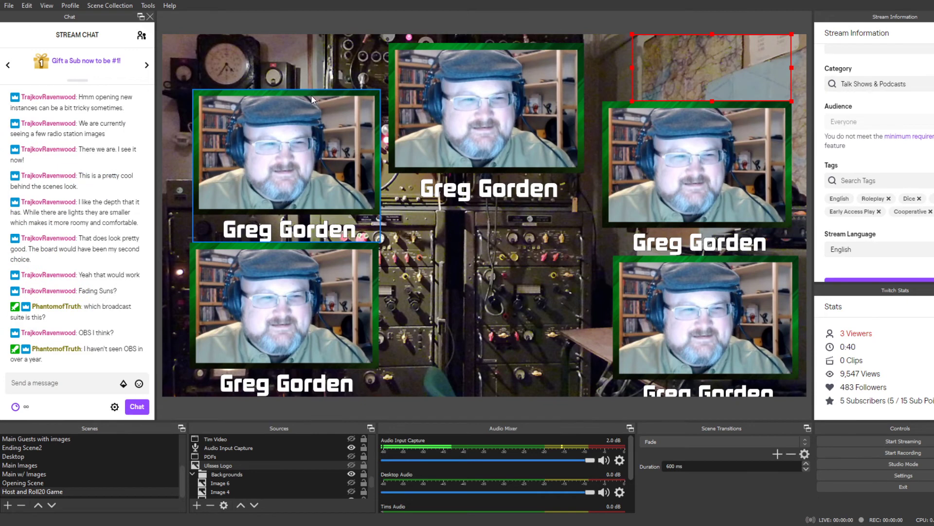
- Shrink the top-left cam into the corner, place the second beside it, and lock the background
drag(312, 100, 285, 45)
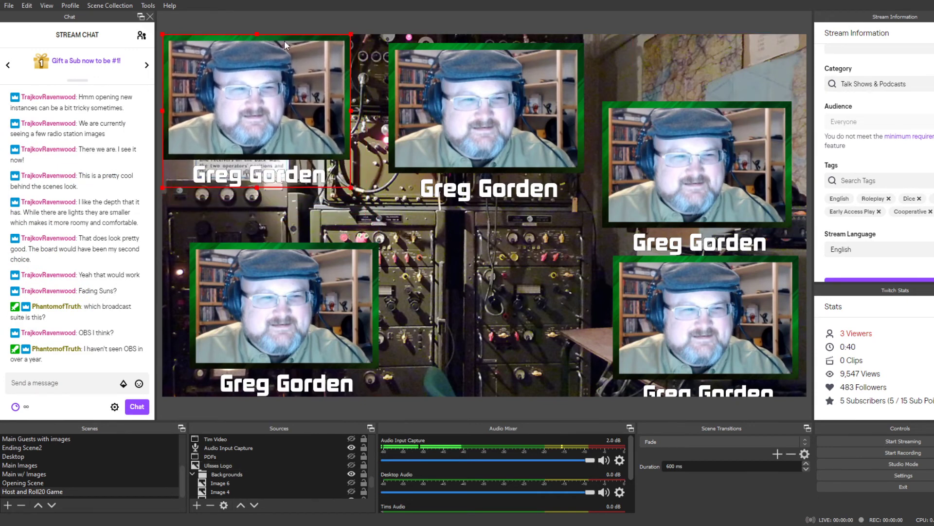
drag(351, 188, 309, 141)
drag(404, 125, 331, 120)
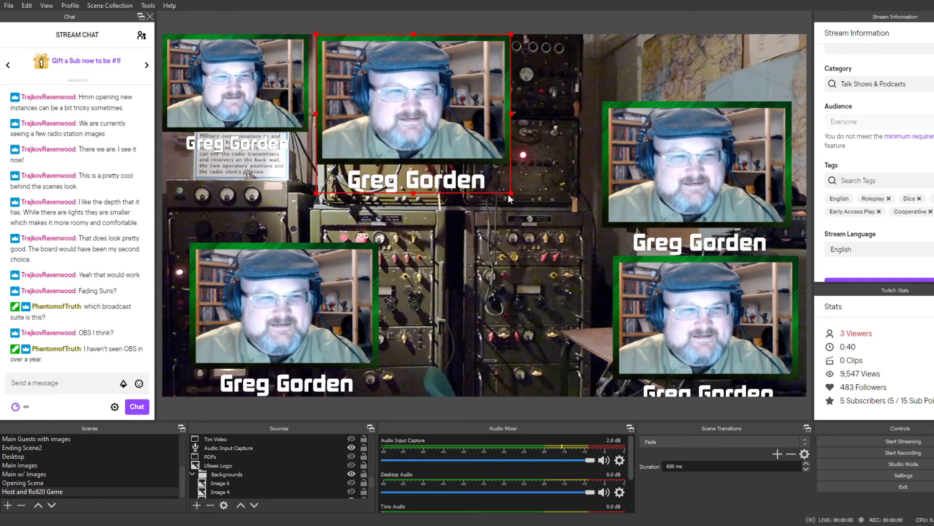
drag(508, 194, 519, 210)
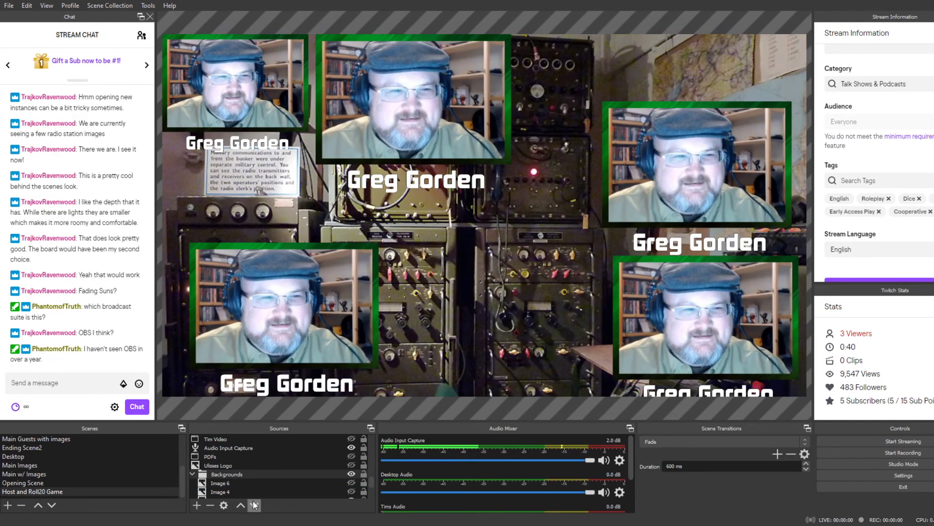
click(364, 474)
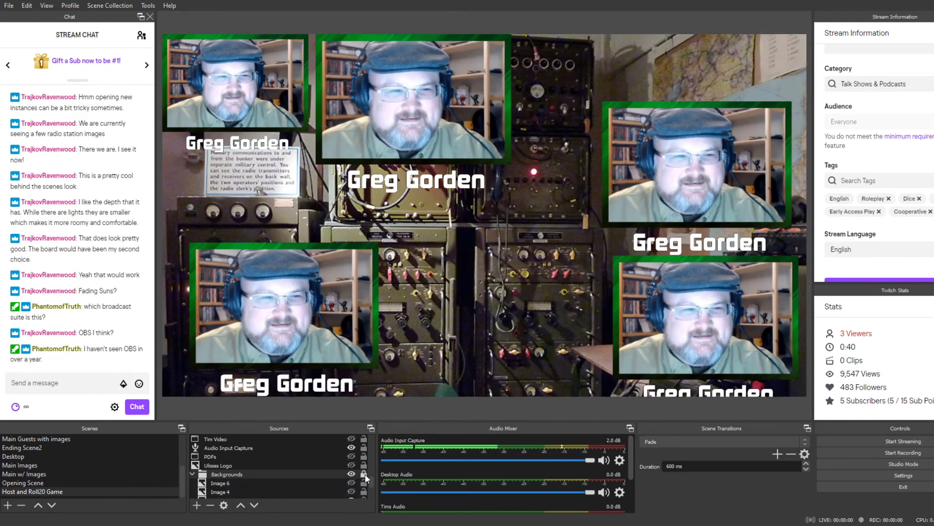
- Shrink the second cam and move and shrink the third and fourth cams into the top row
click(474, 149)
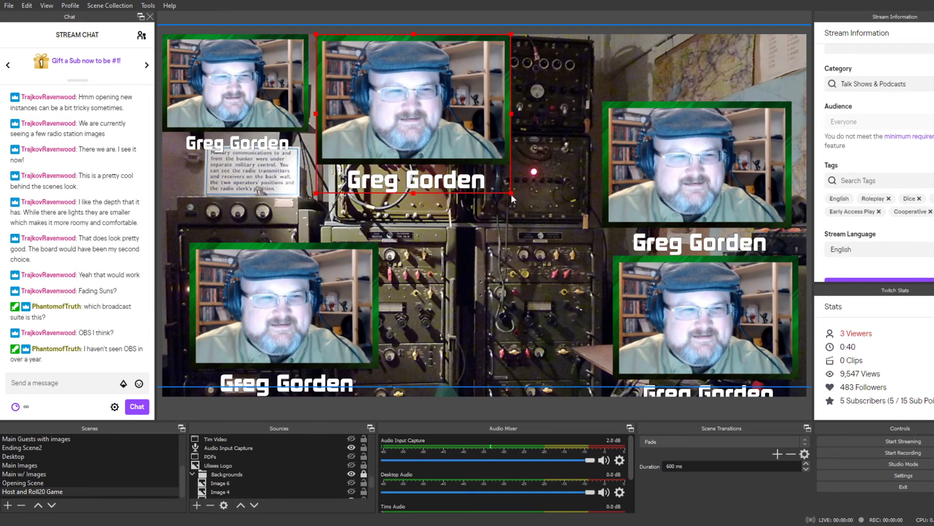
drag(511, 194, 450, 151)
drag(662, 182, 525, 115)
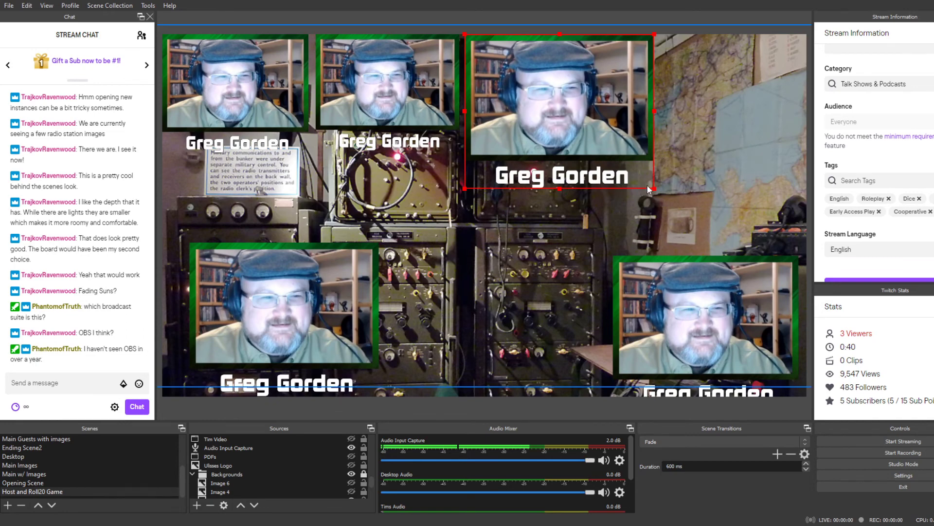
drag(656, 189, 603, 122)
drag(325, 90, 314, 91)
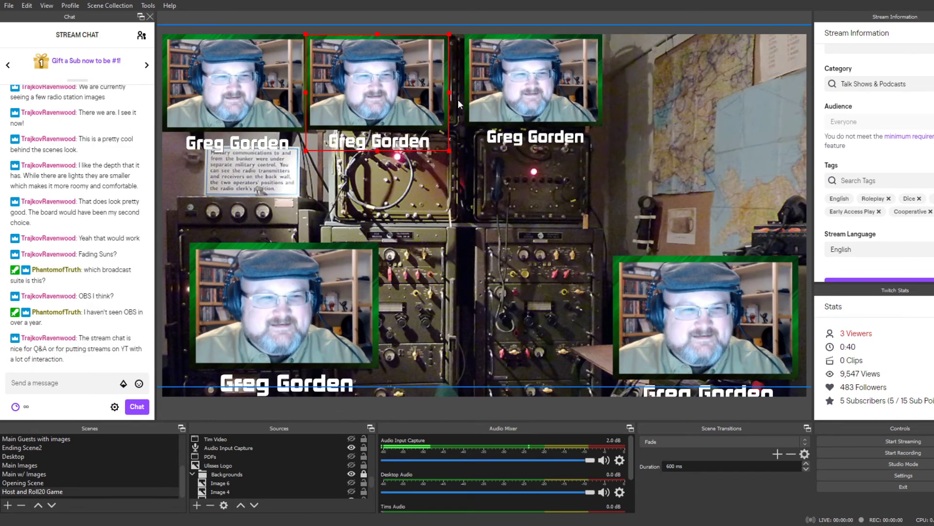
drag(471, 99, 456, 100)
drag(698, 349, 671, 130)
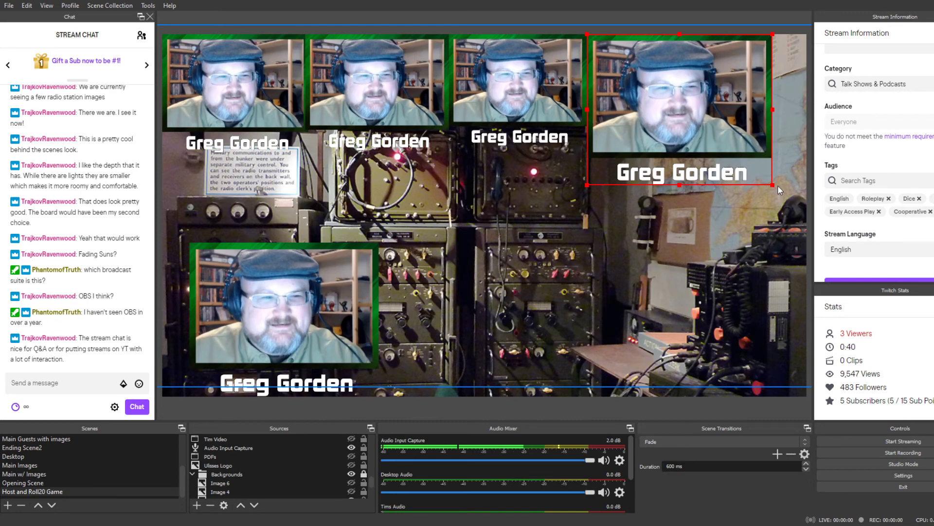
drag(774, 185, 725, 142)
- Enlarge the third and fourth top cams slightly and shrink the bottom-left cam on the right side
click(547, 110)
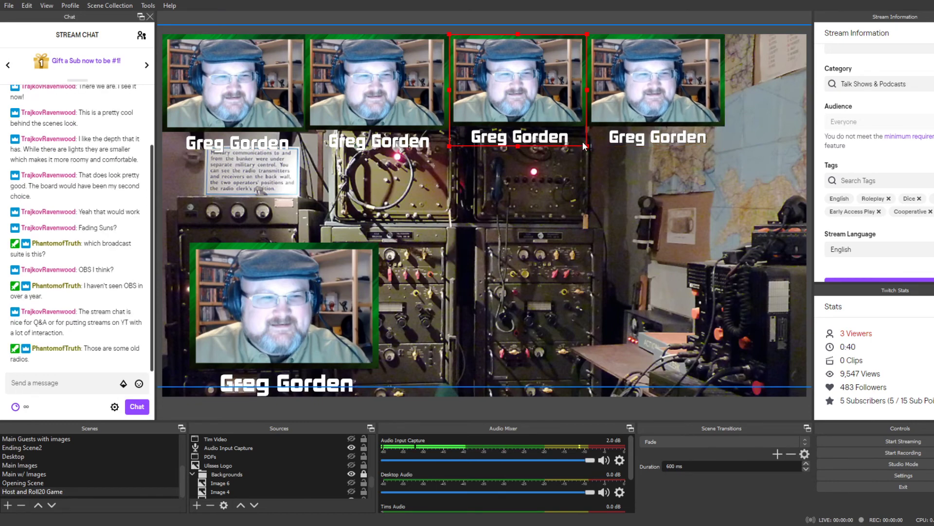
drag(584, 145, 589, 146)
click(658, 109)
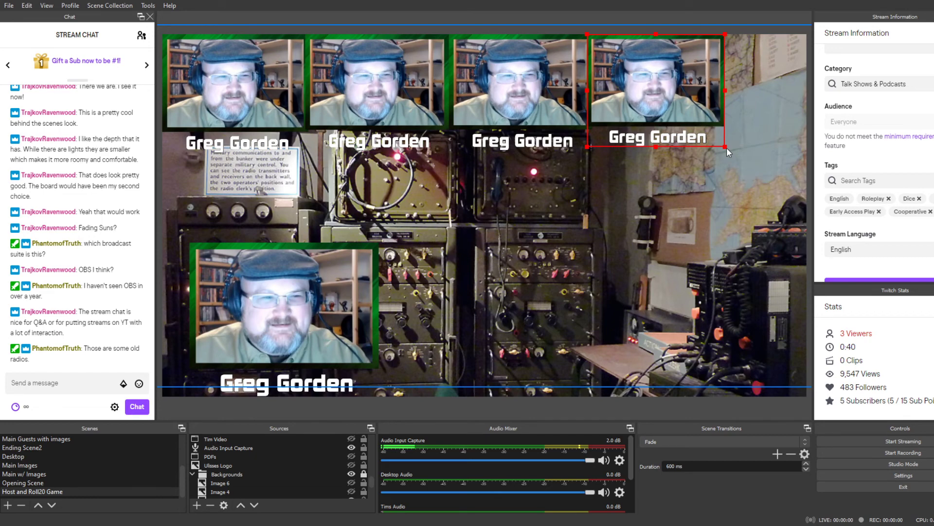
drag(726, 147, 736, 156)
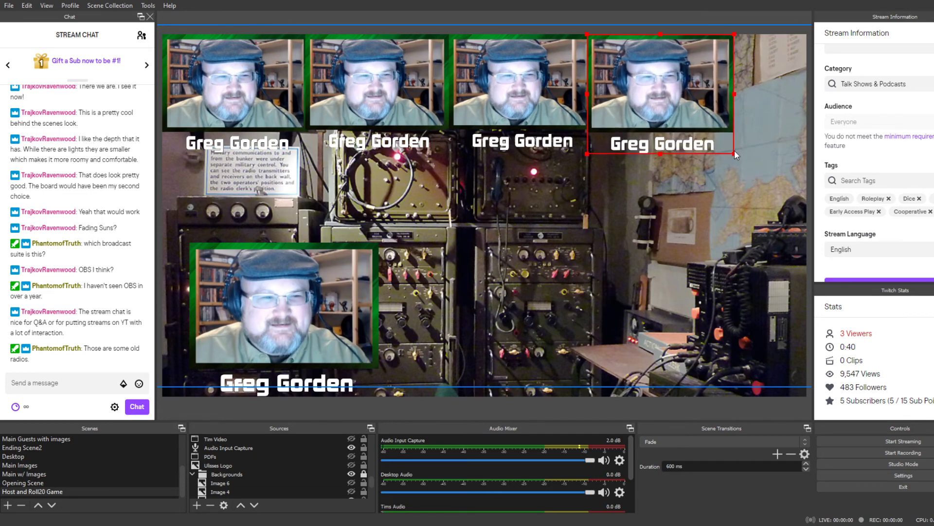
drag(300, 328, 730, 267)
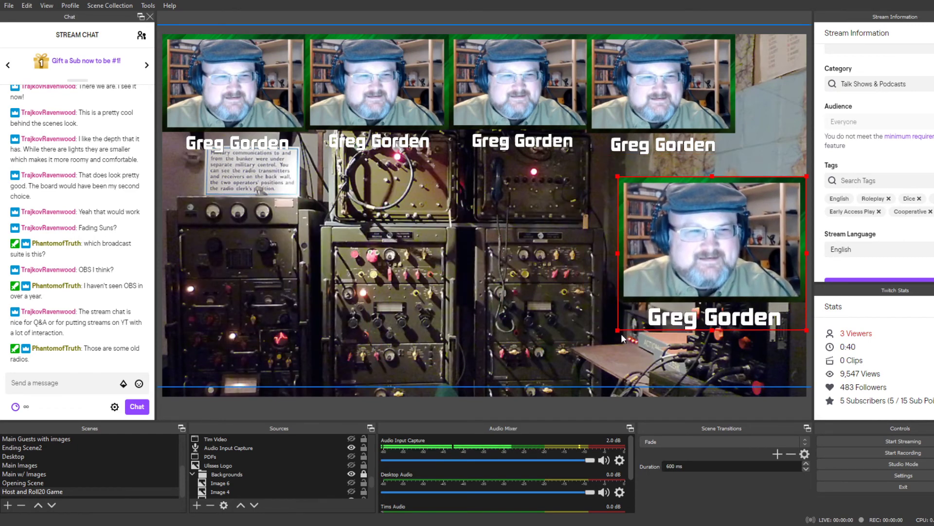
drag(619, 331, 633, 317)
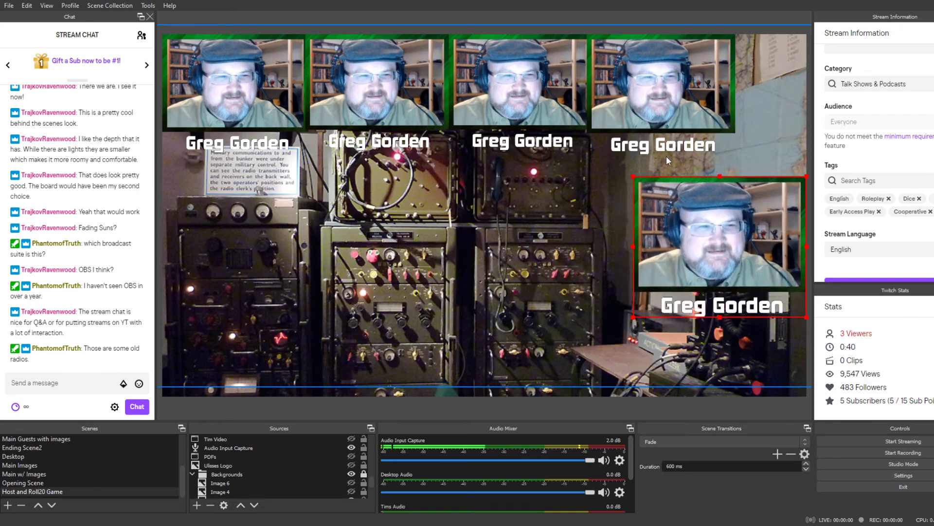
- Space the four top-row cams evenly across the canvas width, then select the lower-right cam
drag(666, 156, 712, 109)
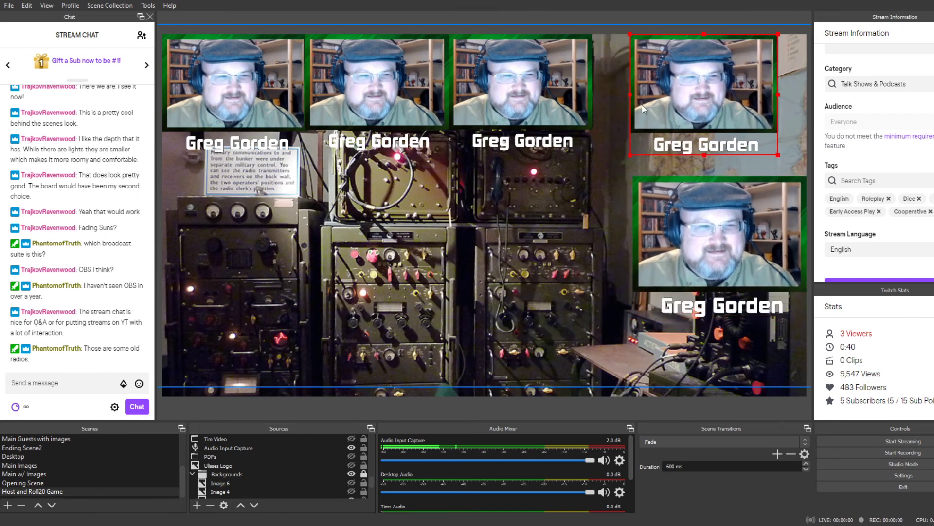
drag(536, 105, 555, 104)
drag(416, 102, 437, 105)
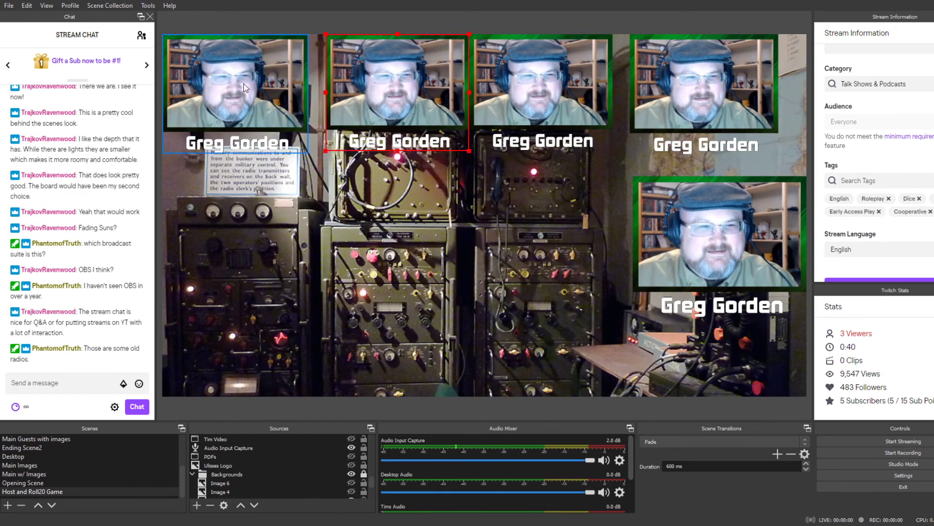
drag(245, 88, 253, 87)
click(542, 91)
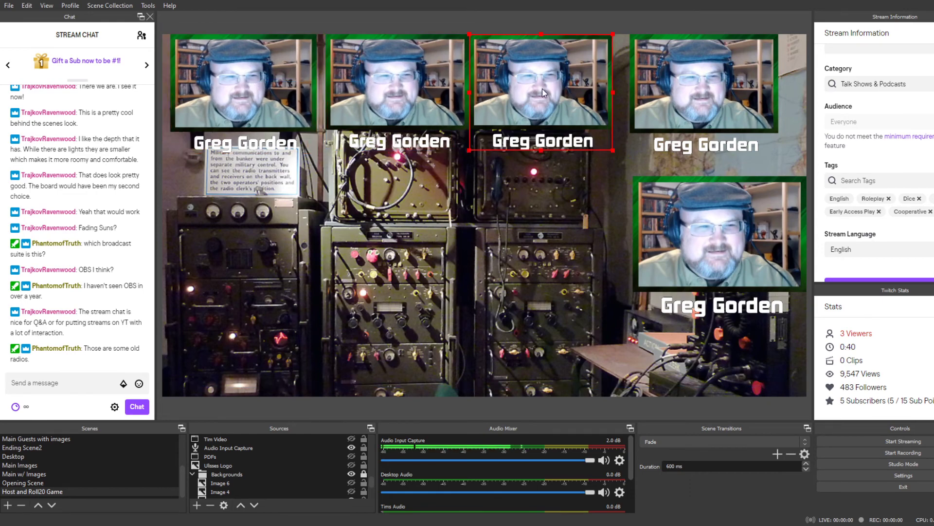
drag(542, 89, 553, 89)
drag(710, 95, 721, 95)
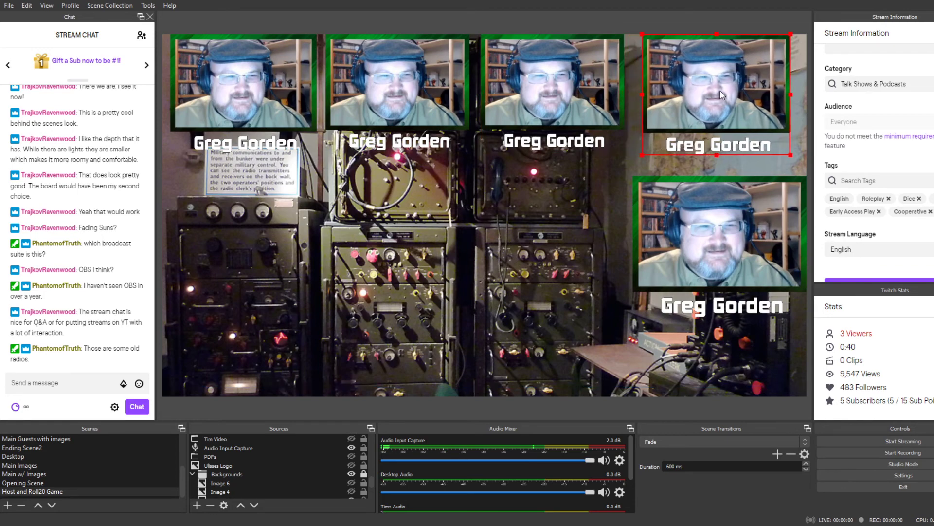
click(731, 248)
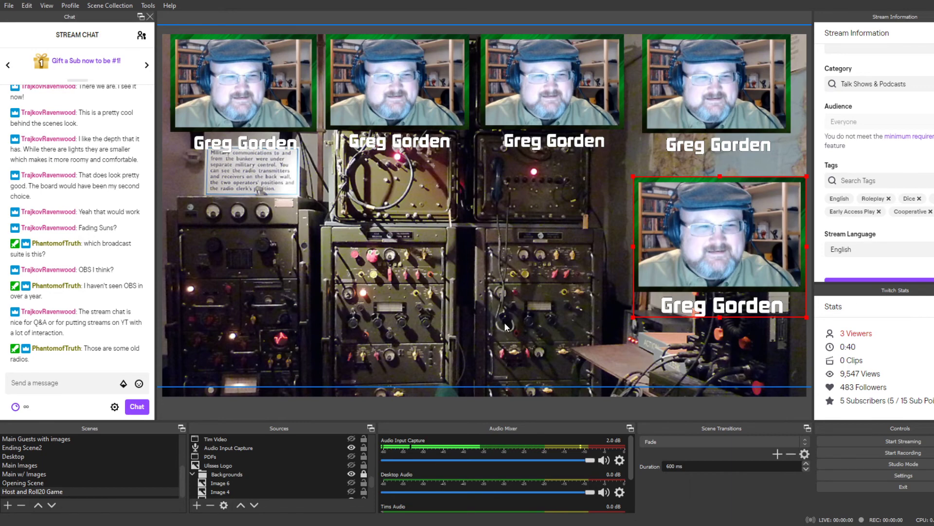
- Drag the radio-room background image back up to fit the canvas edges
mouse_move(505, 308)
mouse_down()
mouse_move(507, 295)
mouse_move(471, 329)
mouse_move(468, 352)
mouse_up()
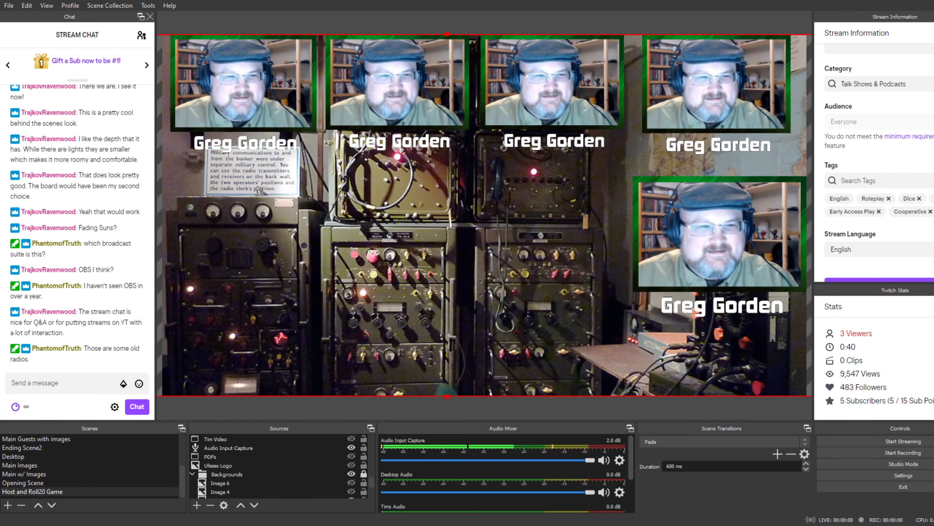
- Shrink, crop and re-enlarge the Roll20 Game play-mat capture to sit below the top cams
click(227, 474)
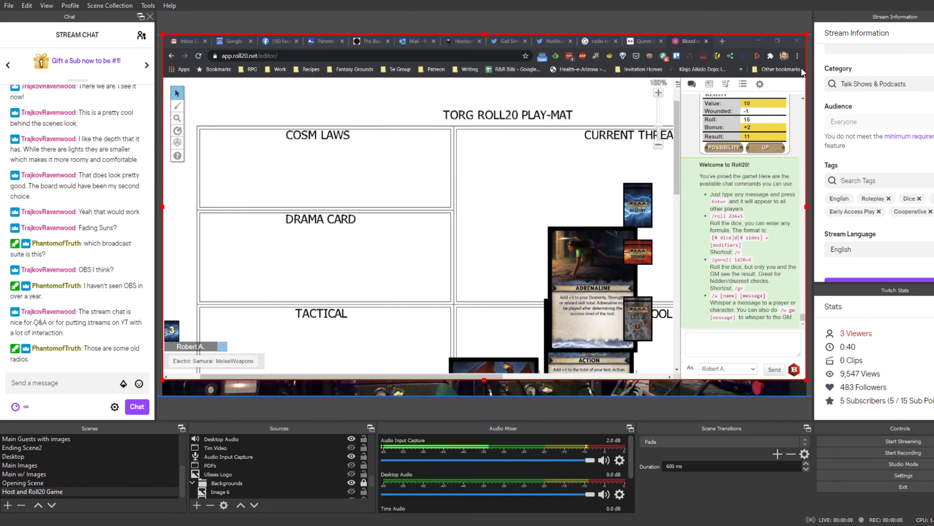
drag(806, 35, 610, 196)
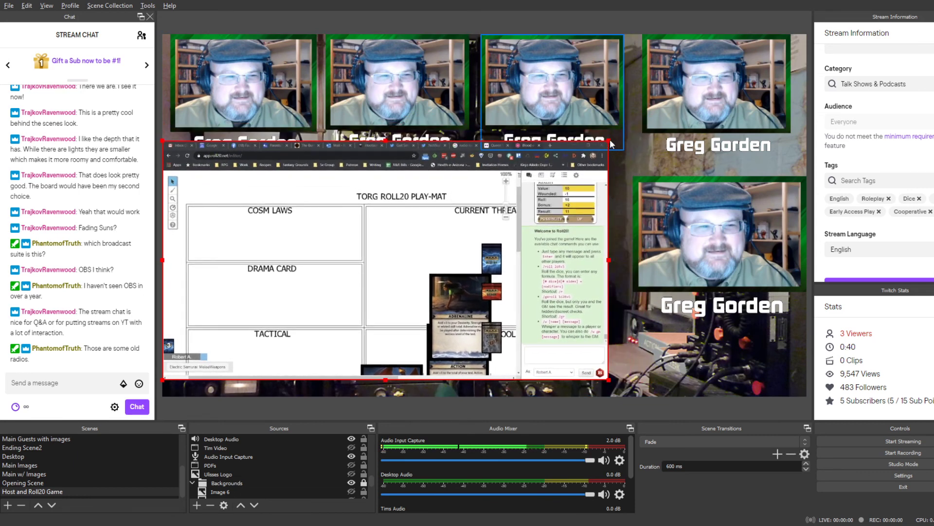
drag(609, 141, 518, 177)
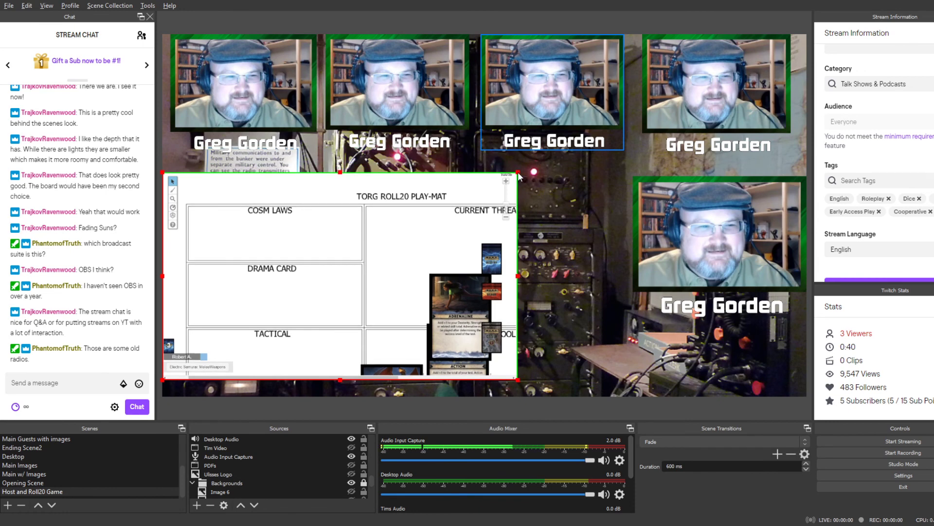
drag(341, 263, 346, 278)
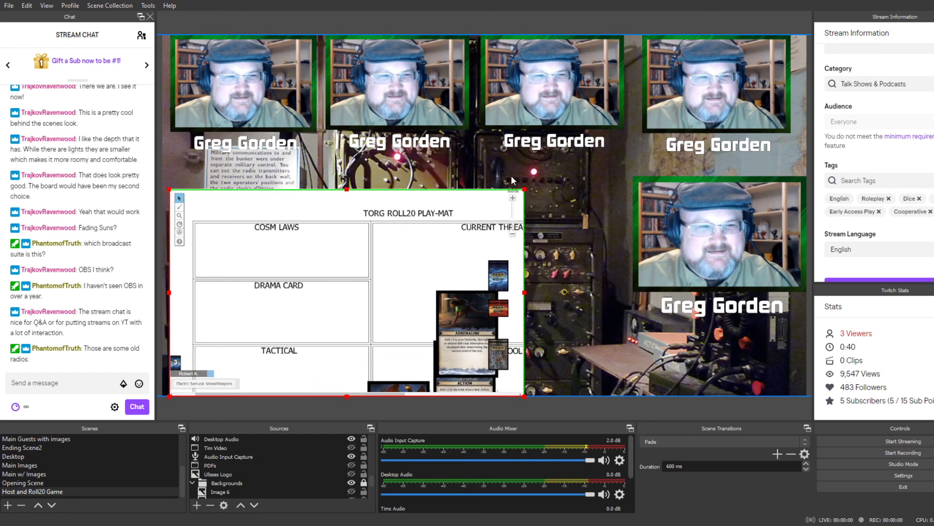
drag(524, 189, 587, 172)
drag(375, 261, 399, 253)
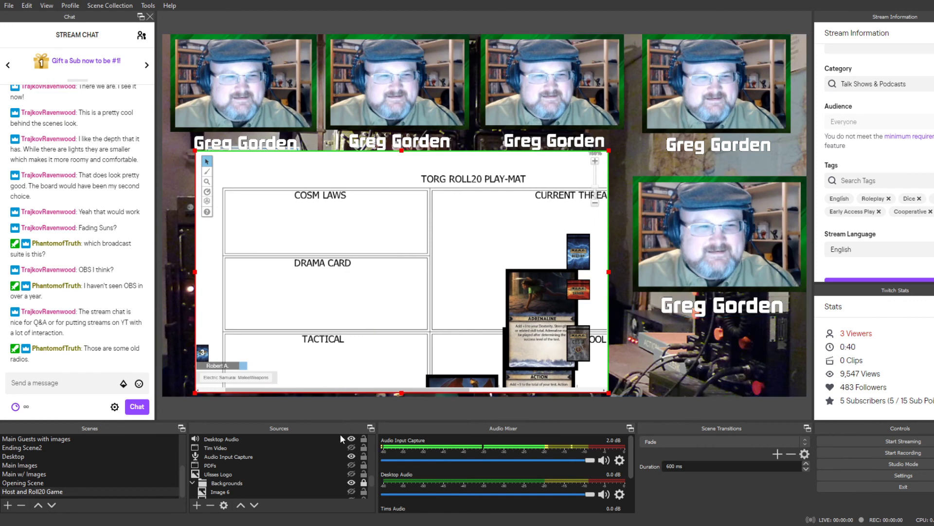
scroll(217, 469, up, 8)
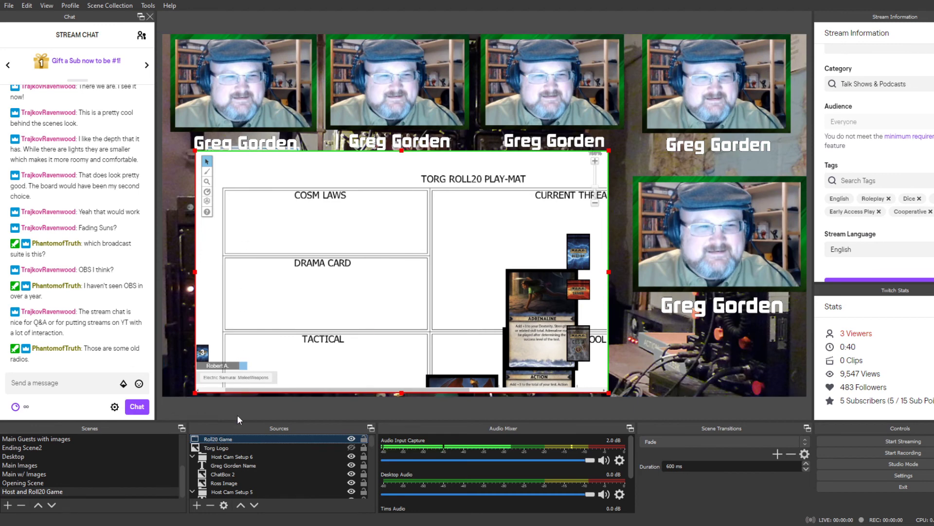
- Paste a copy of the Roll20 Game source and rename it 'Roll20 Chat Window'
key(ctrl+v)
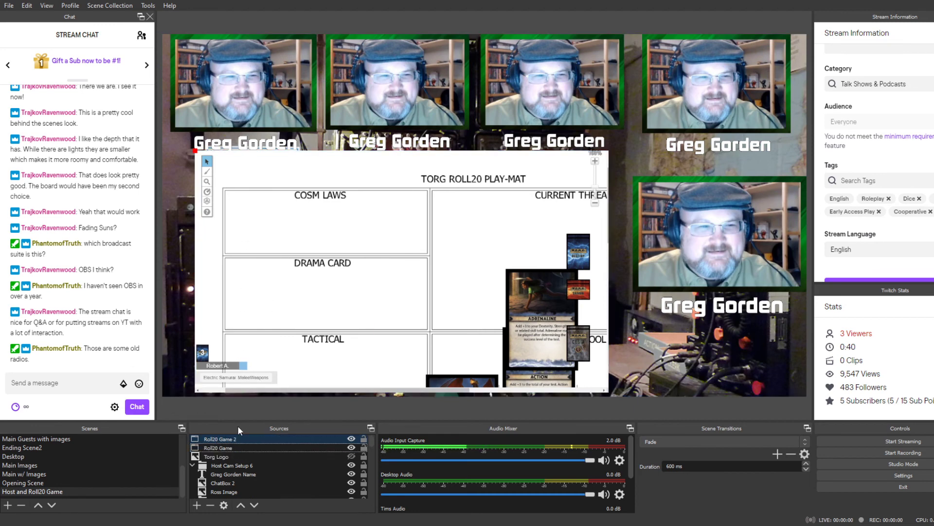
click(233, 439)
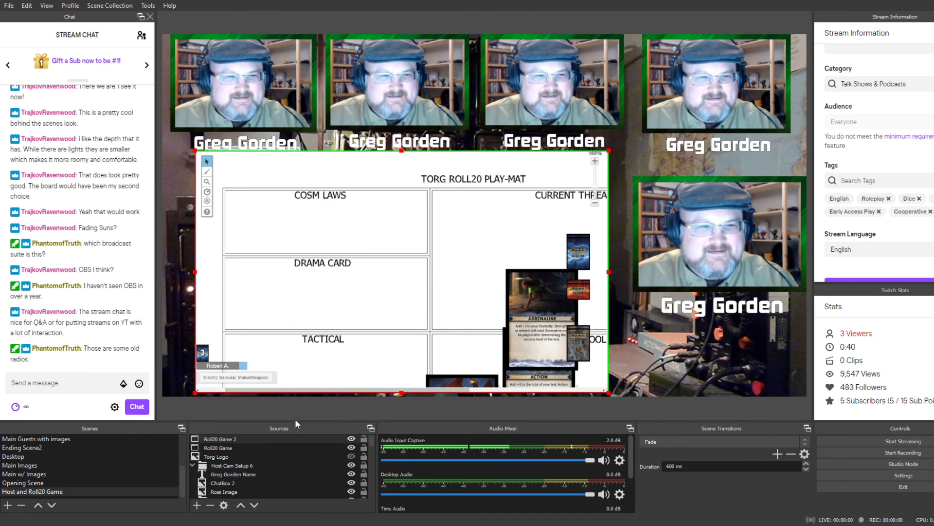
click(229, 436)
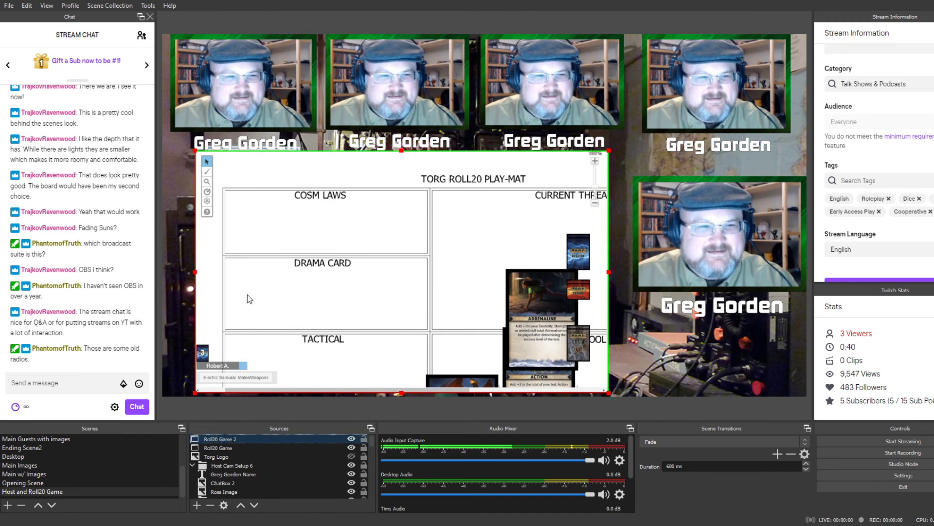
key(F2)
text(R)
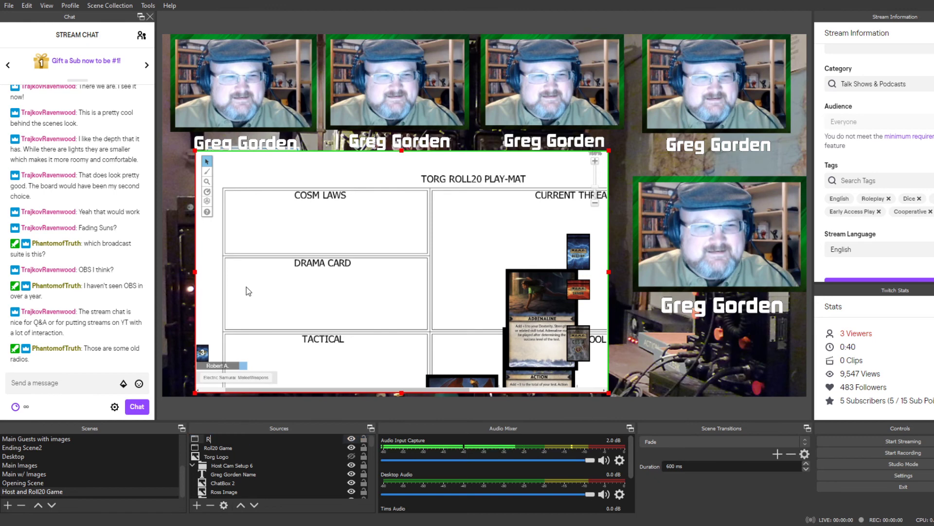
text(oll20 Chat)
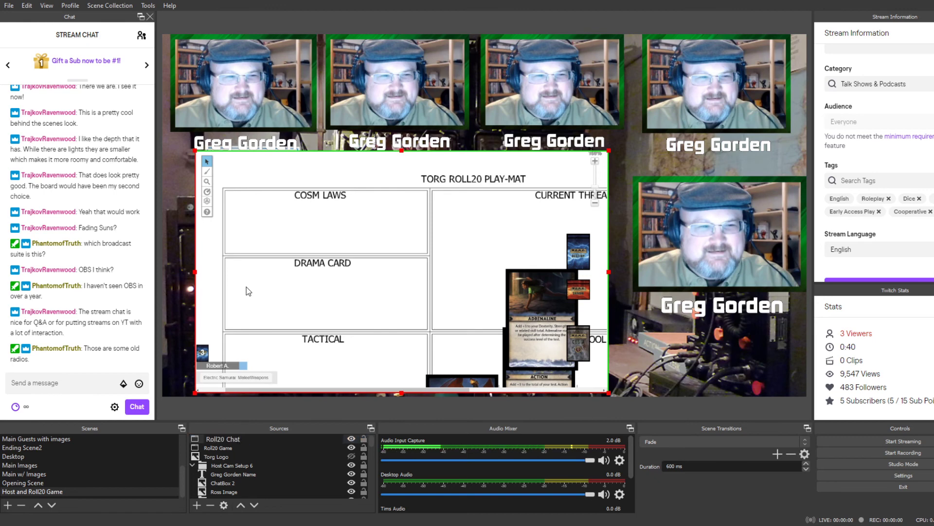
text( Window)
key(Return)
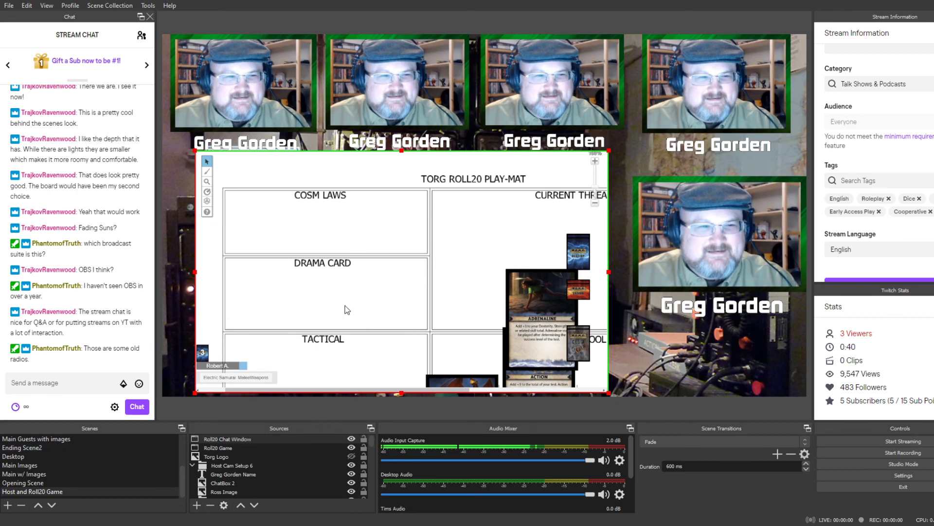
- Crop the Roll20 Chat Window capture to the chat panel, minus the send row, and enlarge it
mouse_move(347, 310)
mouse_down()
mouse_move(384, 313)
mouse_move(364, 303)
mouse_up()
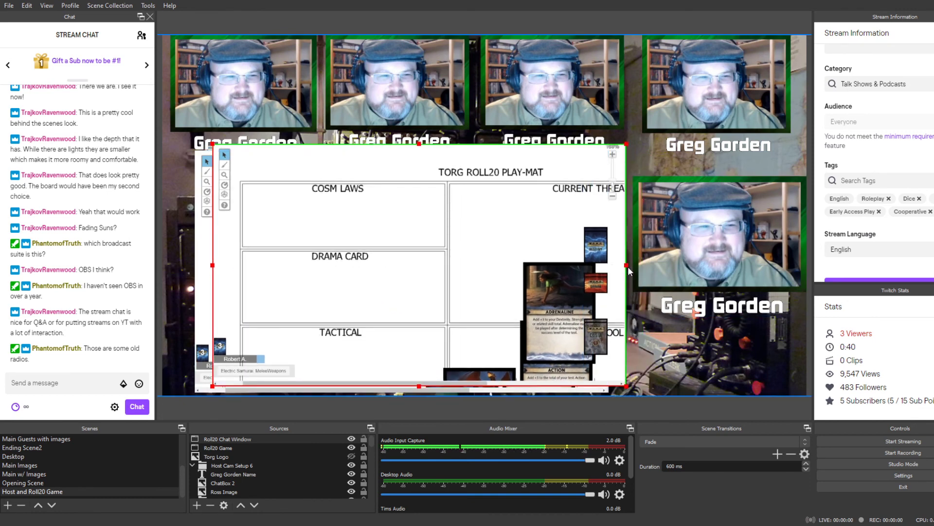
drag(628, 269, 737, 266)
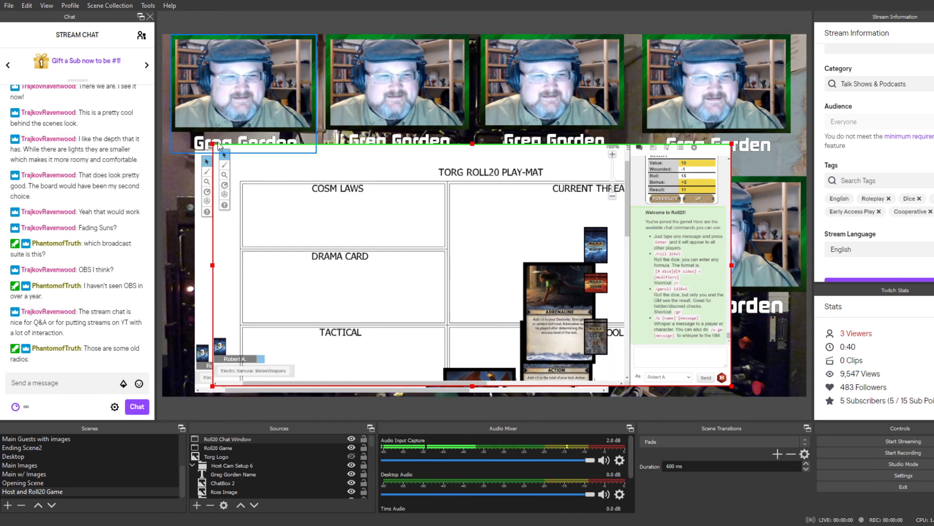
drag(214, 145, 633, 312)
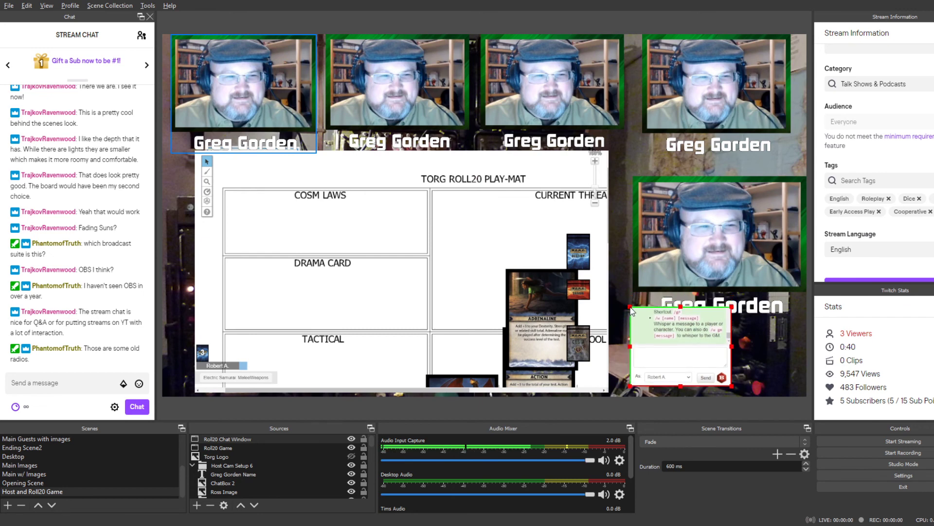
mouse_move(681, 385)
mouse_down()
mouse_move(676, 347)
mouse_move(652, 367)
mouse_move(680, 375)
mouse_up()
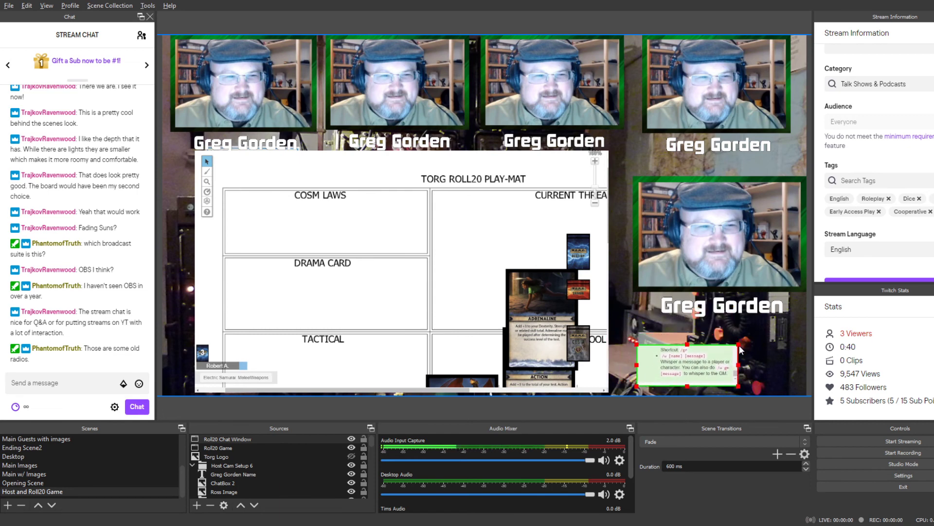
drag(740, 346, 789, 341)
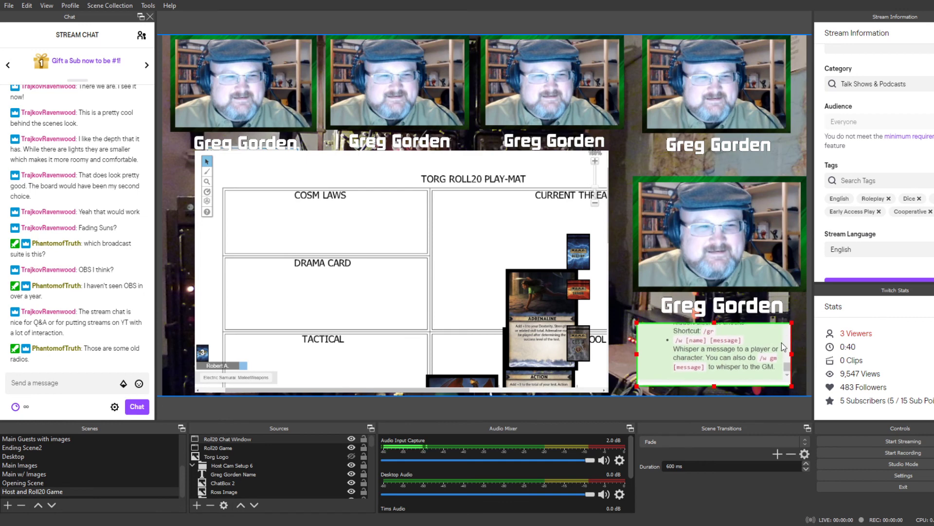
drag(715, 355, 717, 355)
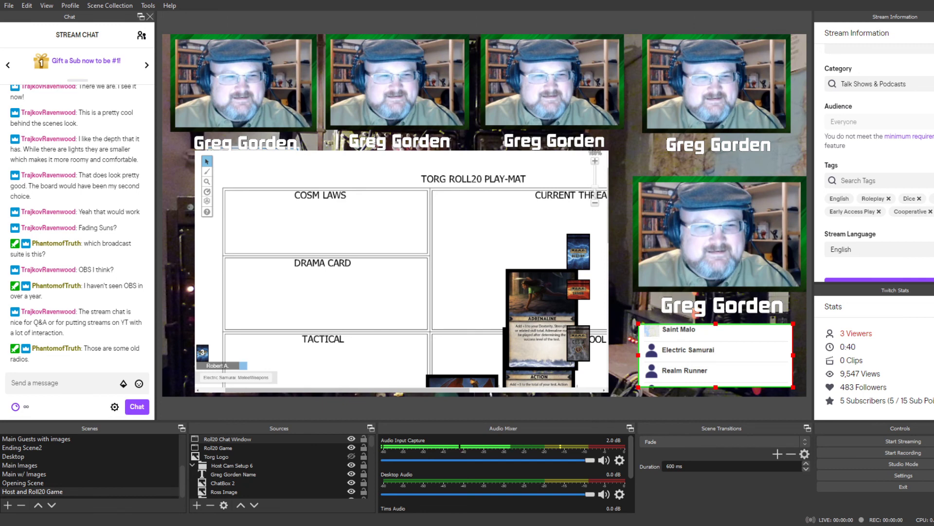
- Open Electric Samurai's character sheet in the Roll20 capture and scroll down to its weapons section
click(695, 358)
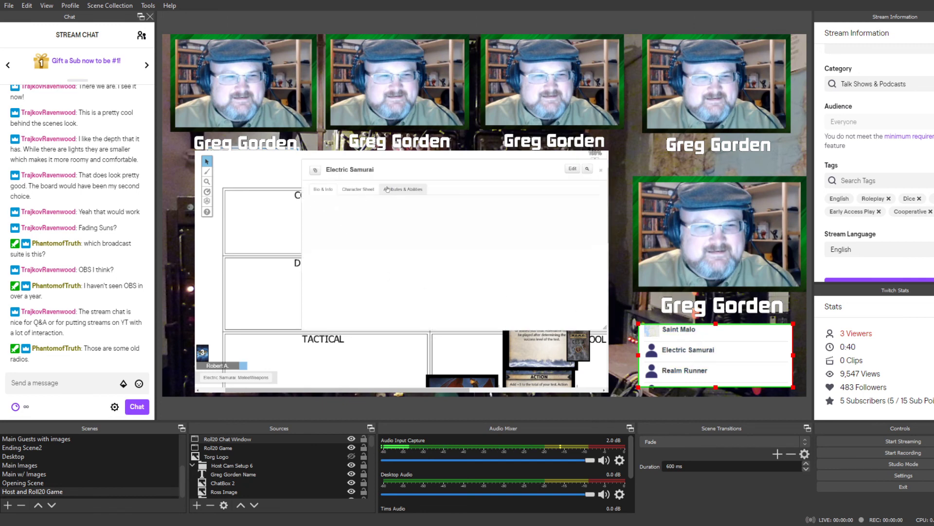
click(358, 189)
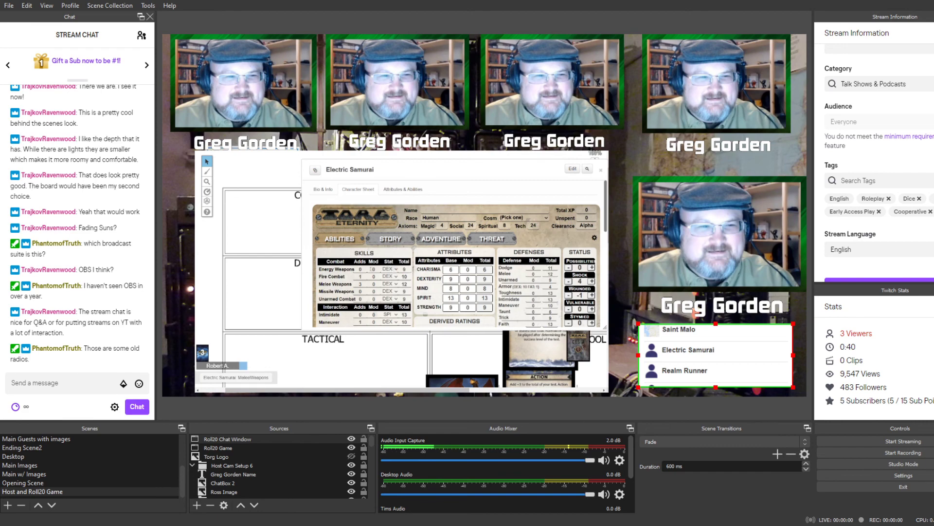
scroll(497, 217, down, 2)
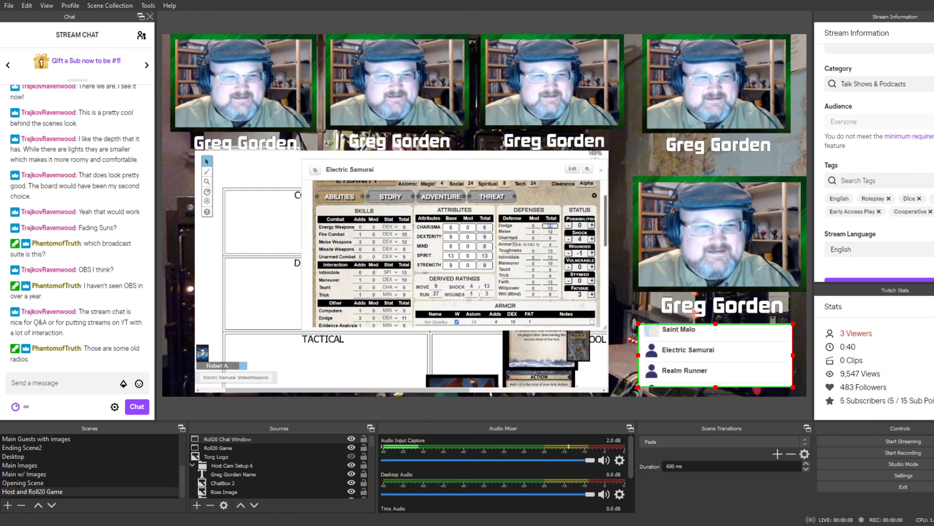
scroll(435, 265, down, 2)
scroll(435, 265, down, 3)
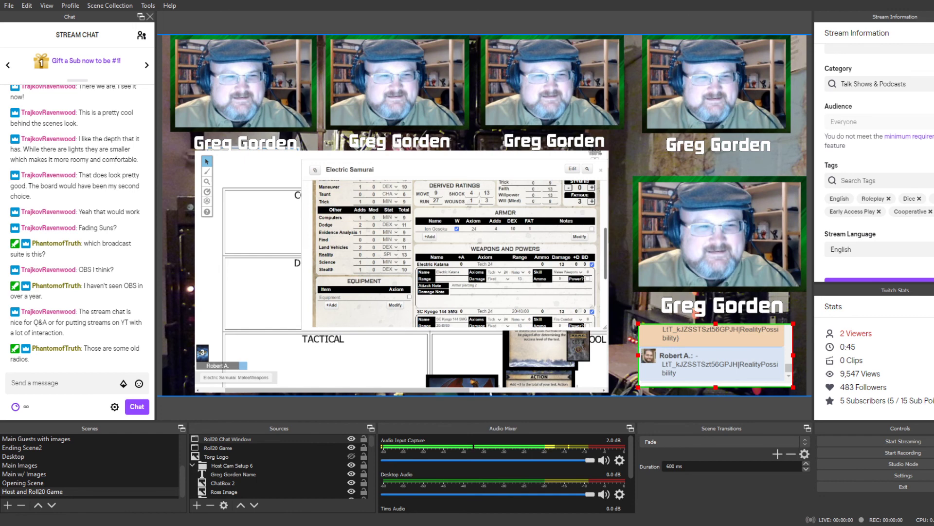
- Lower the large host cam and snap the Roll20 chat box directly onto its top edge
drag(716, 336, 701, 178)
drag(714, 235, 706, 293)
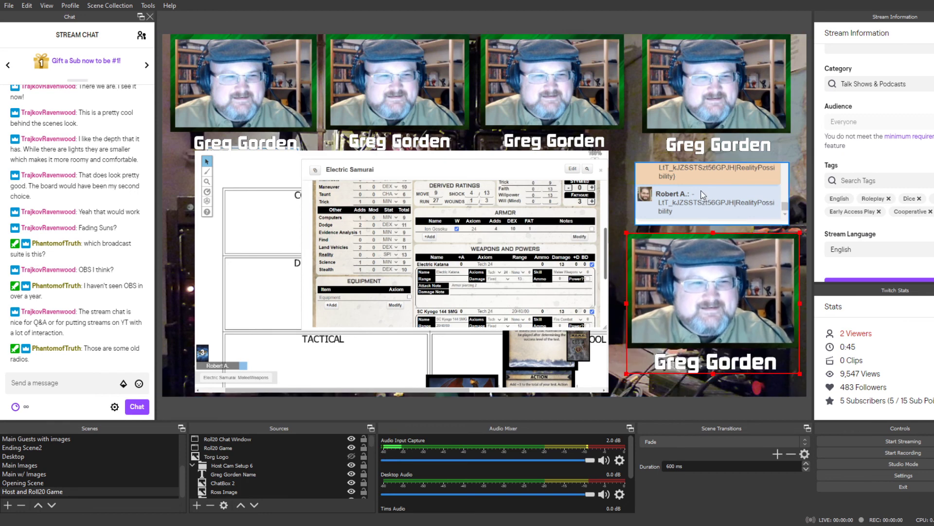
drag(705, 190, 627, 165)
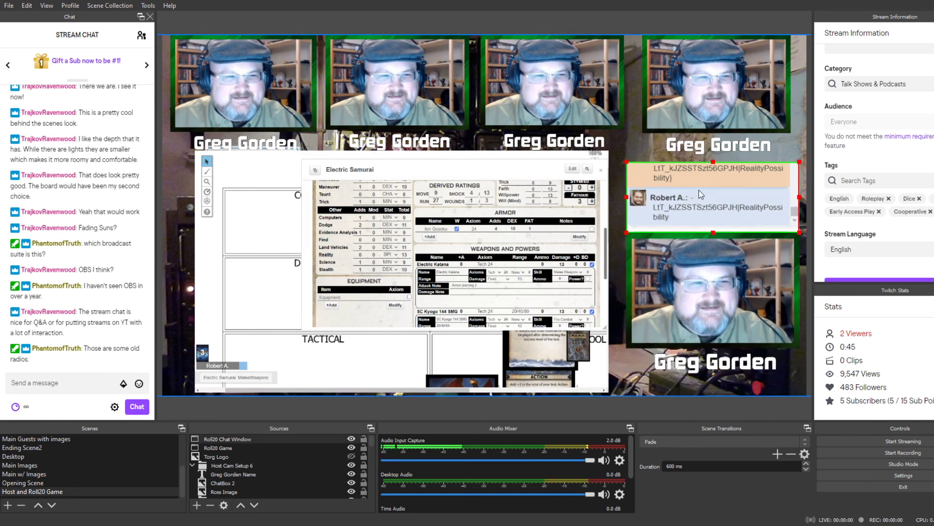
drag(699, 190, 699, 182)
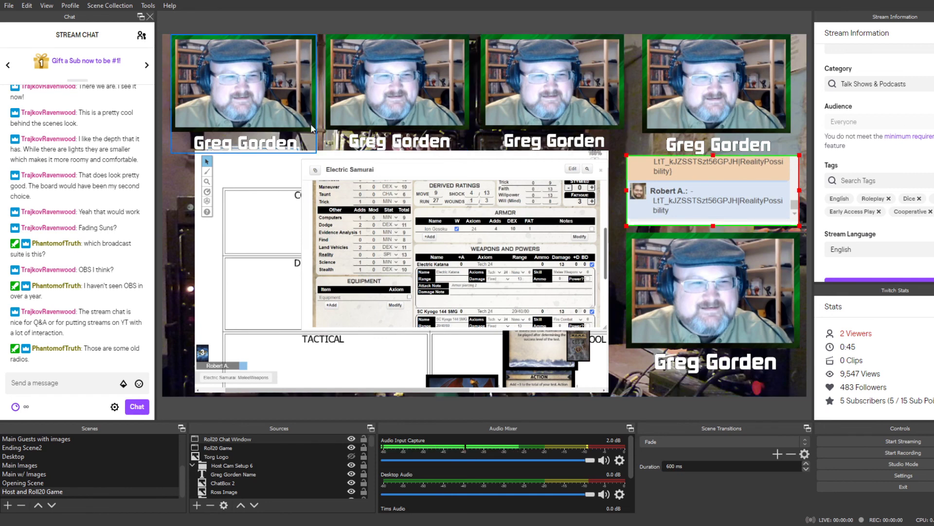
- Resize and nudge the top-right and third host cams so the top row is evenly spaced
click(729, 106)
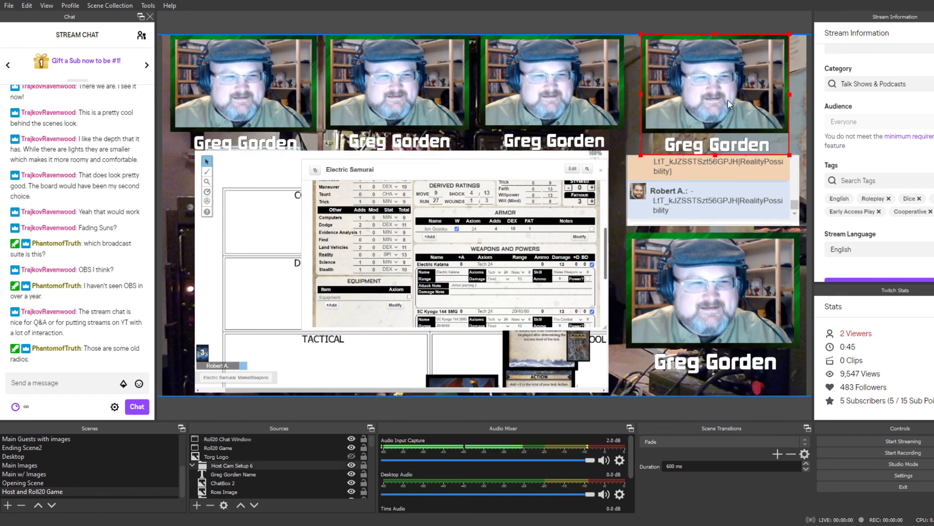
click(672, 243)
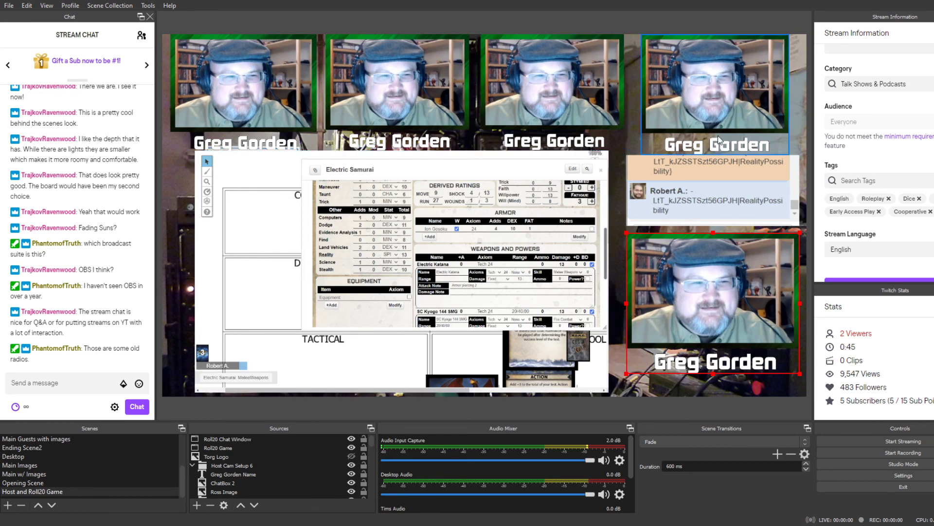
drag(748, 119, 729, 113)
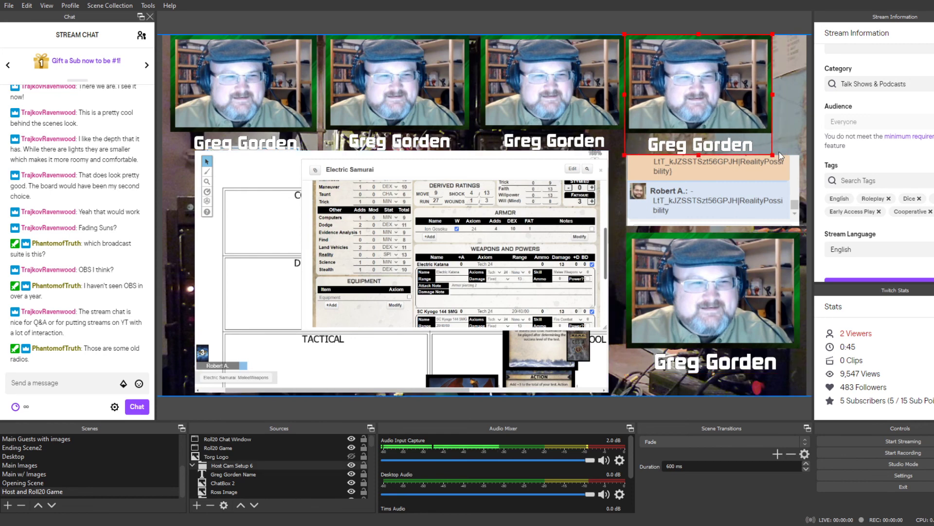
drag(778, 155, 767, 151)
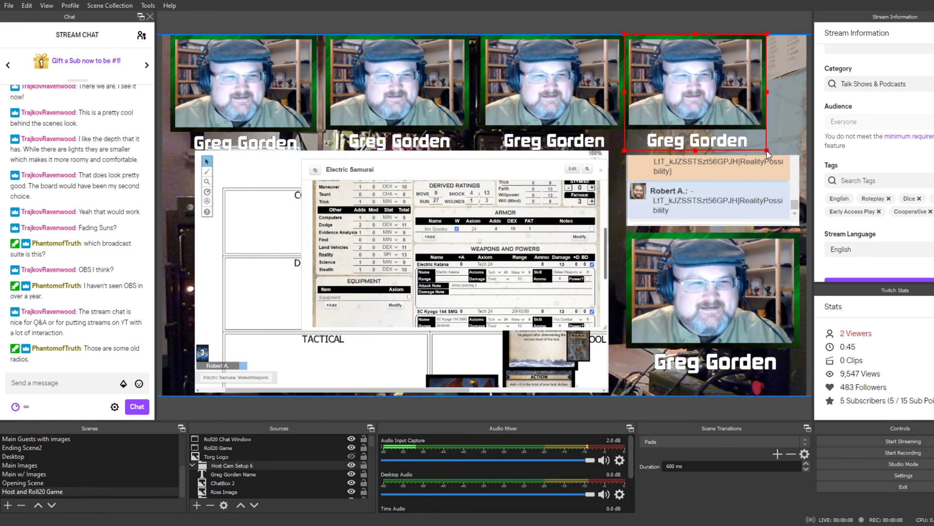
drag(699, 99, 718, 101)
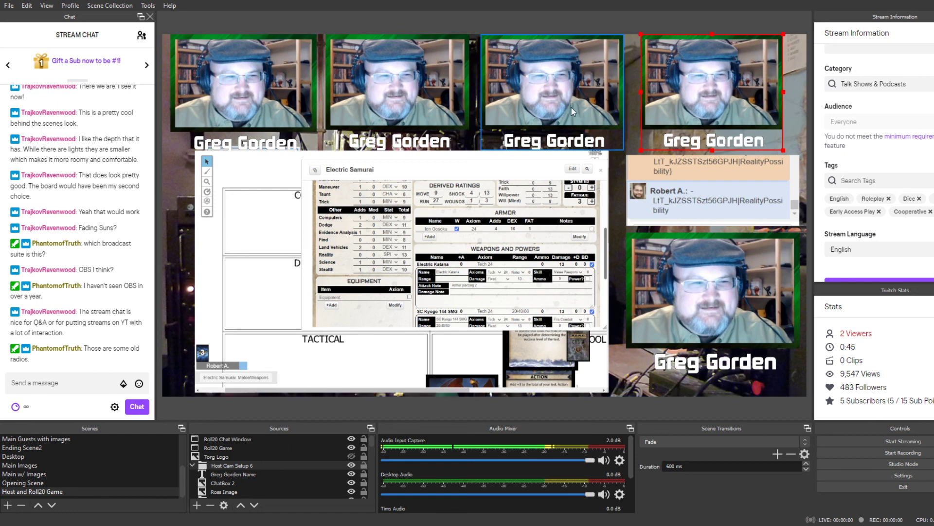
drag(525, 100, 527, 101)
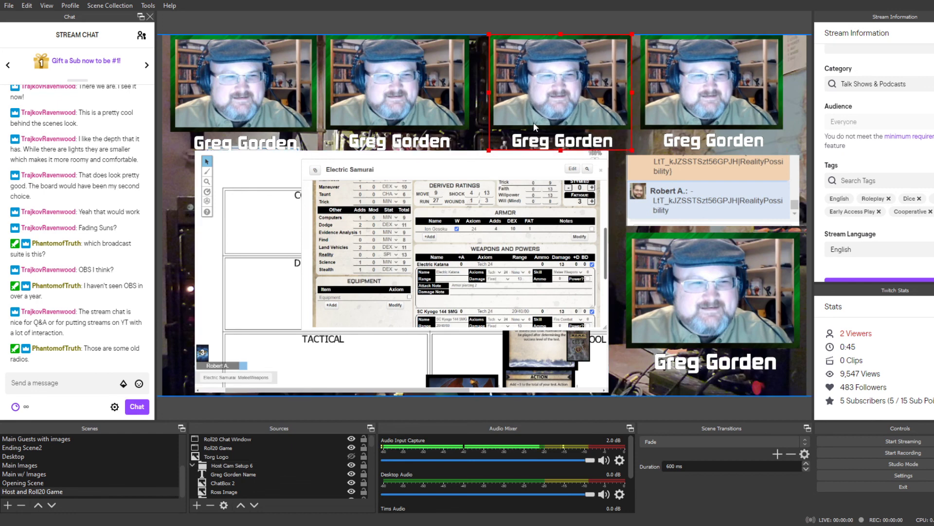
click(685, 222)
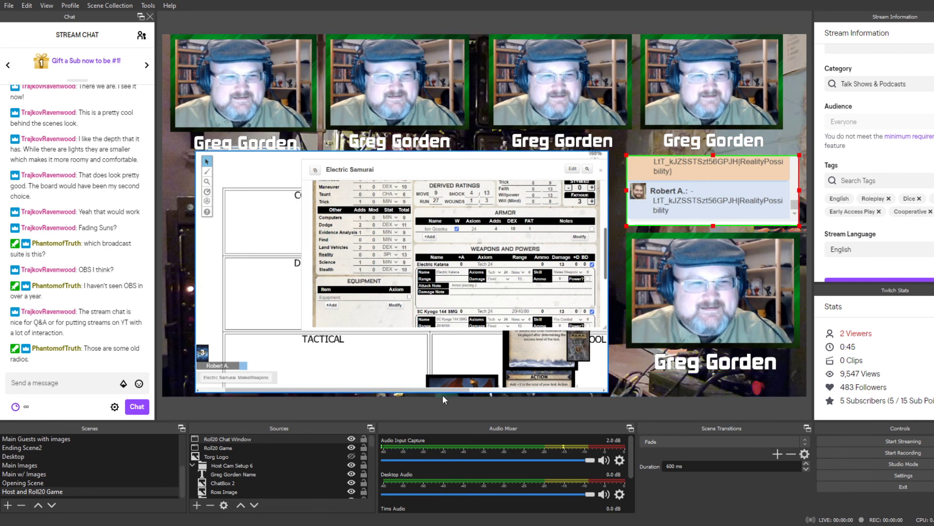
click(655, 241)
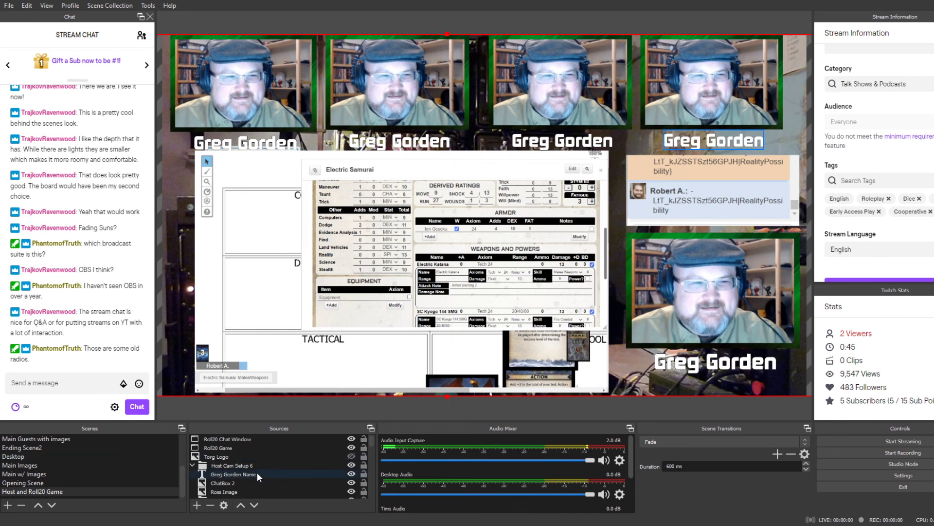
- Hide the Backgrounds source for a dark backdrop and lower the bottom-right host cam slightly
scroll(256, 472, down, 2)
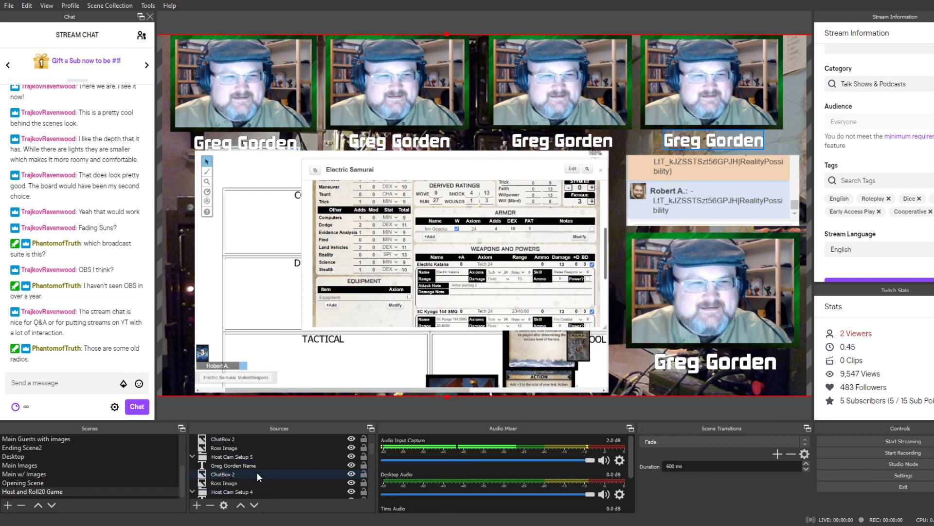
scroll(257, 472, down, 3)
scroll(257, 472, down, 3)
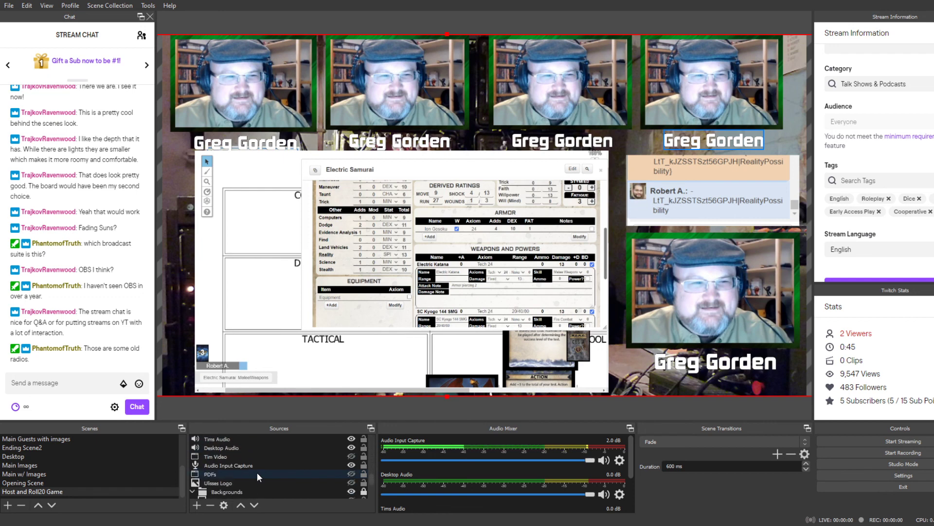
scroll(257, 472, down, 1)
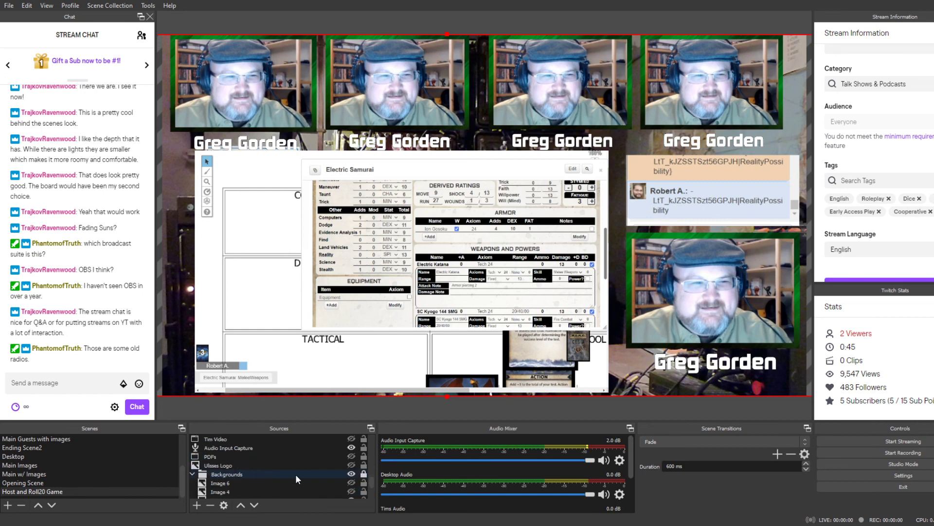
click(351, 475)
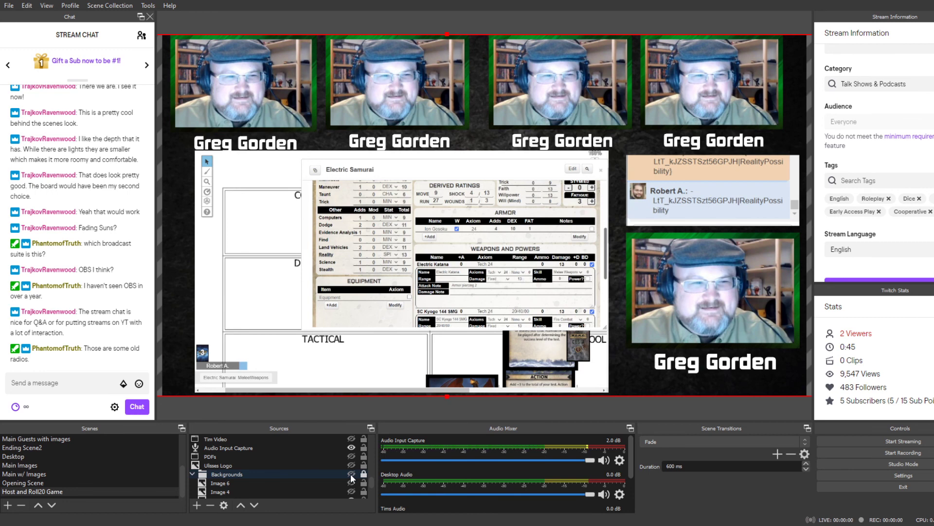
click(721, 292)
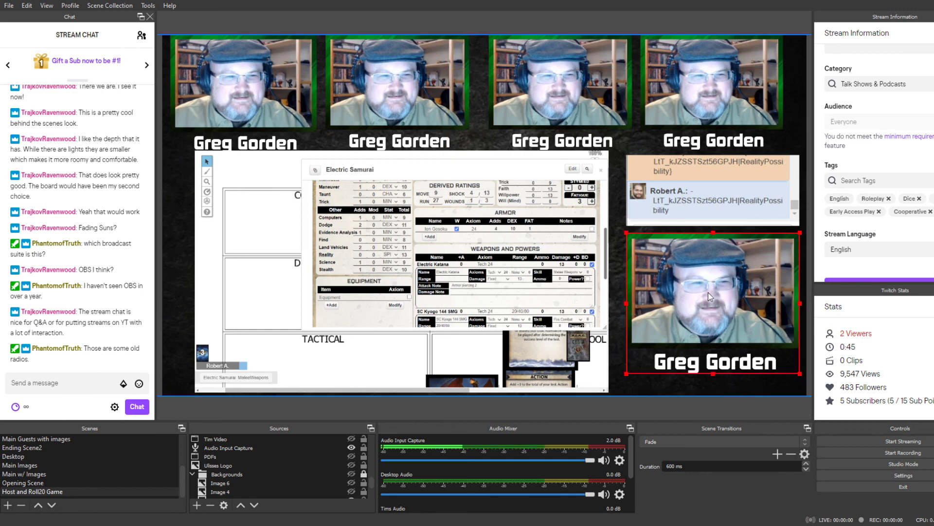
drag(708, 292, 704, 297)
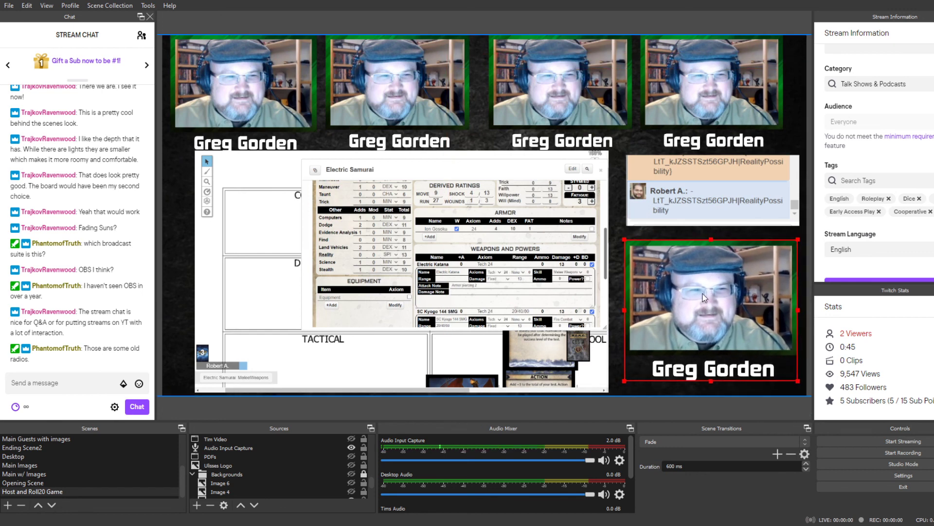
- Flip through the Desktop, Main Images, Ending Scene2, Host and Guest and Host and Game Guests scenes
click(46, 457)
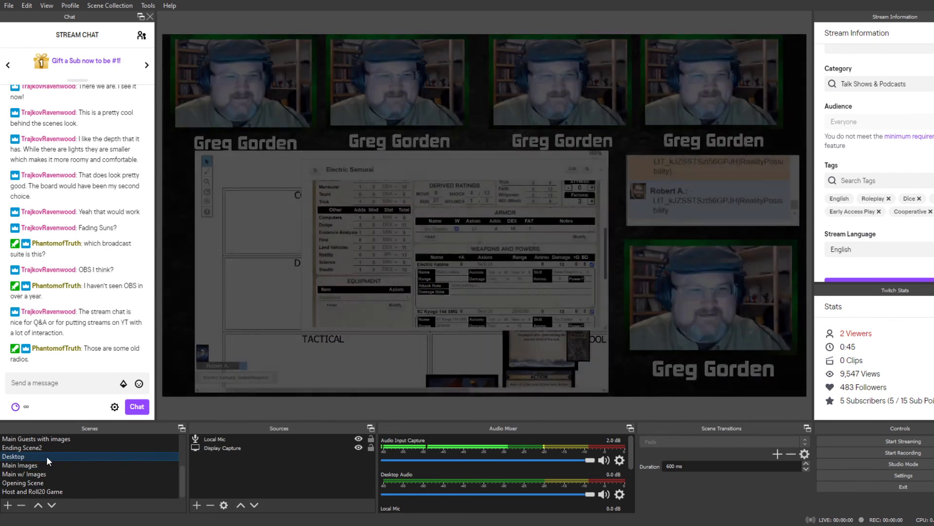
click(46, 462)
click(49, 446)
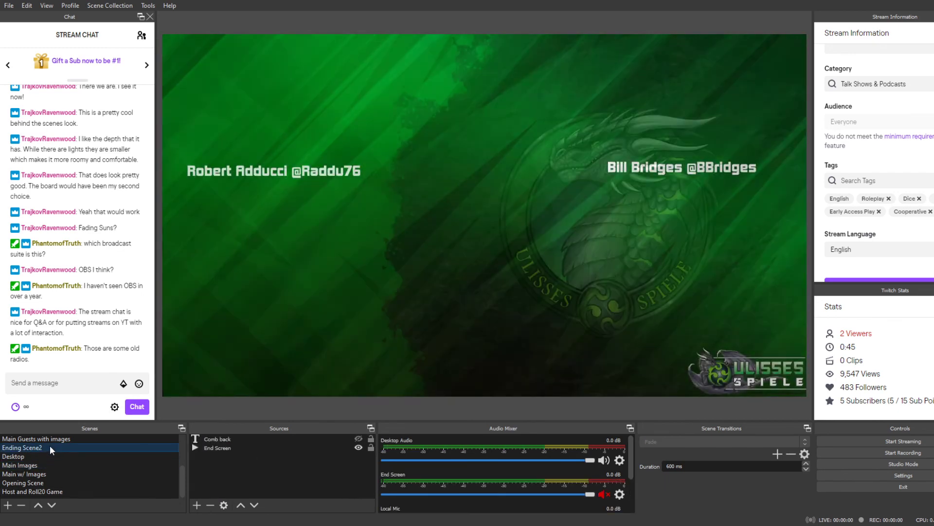
scroll(53, 445, up, 2)
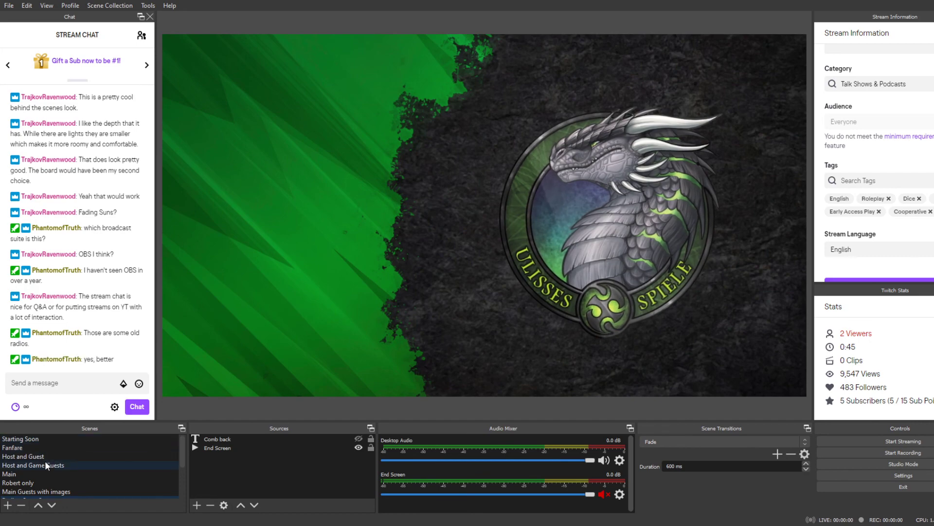
click(46, 457)
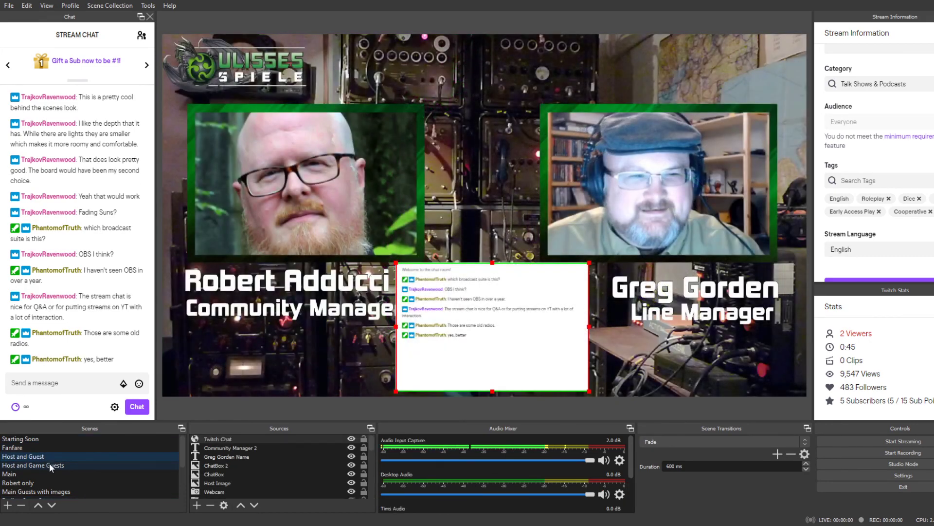
click(48, 464)
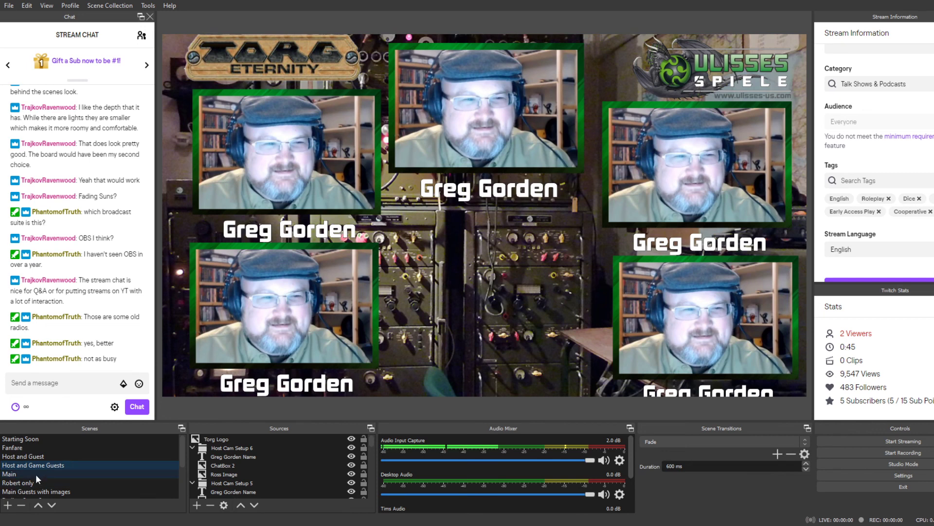
- Move the Host and Roll20 Game scene up to sit right after Host and Game Guests
scroll(37, 471, down, 1)
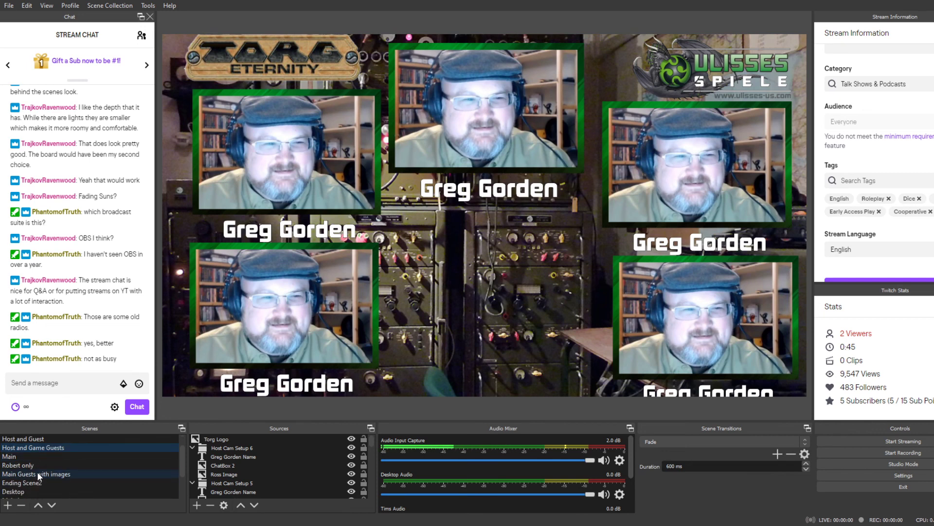
scroll(37, 472, down, 2)
drag(37, 488, 54, 441)
click(57, 465)
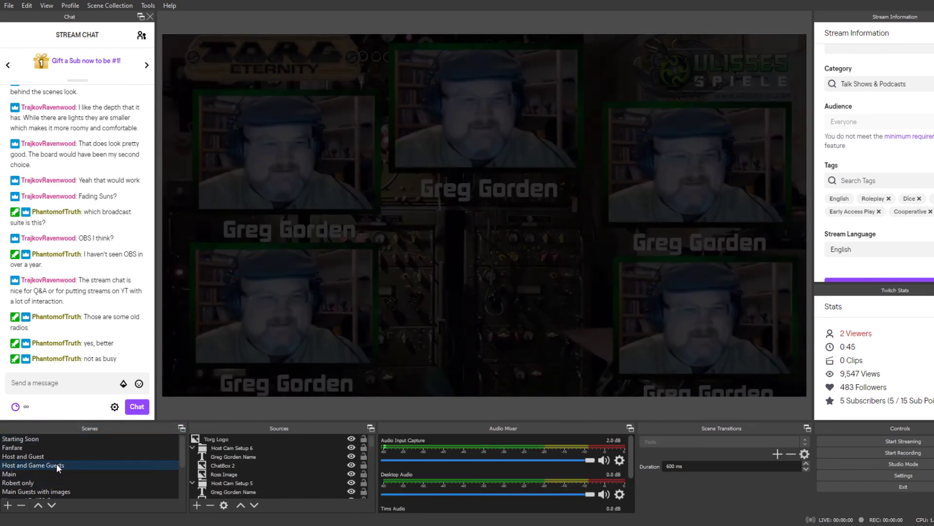
click(53, 455)
click(54, 465)
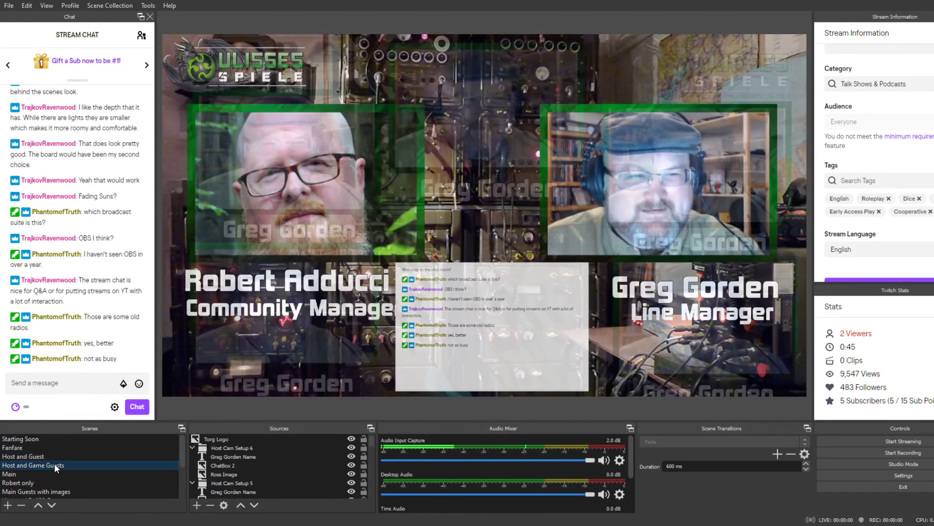
scroll(55, 463, down, 3)
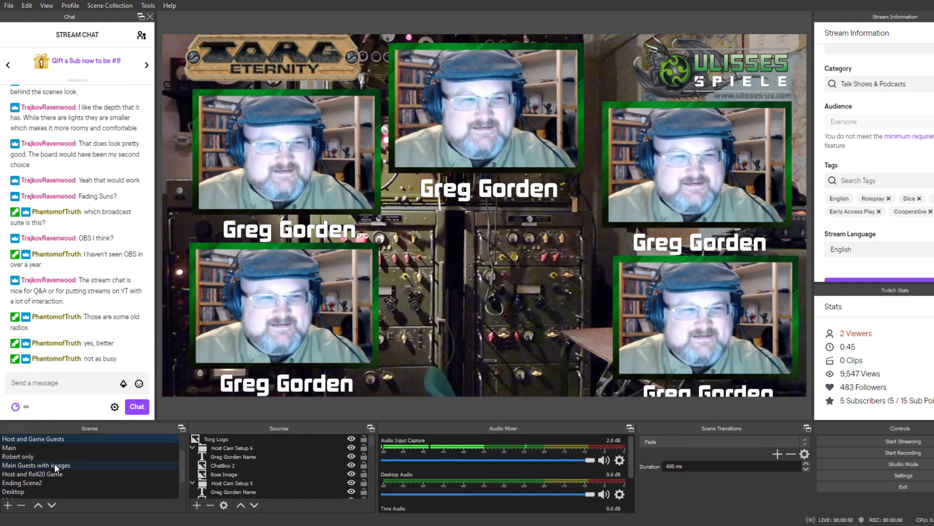
click(46, 472)
- Check the Fanfare, Host and Game Guests and Host and Guest scenes, ending on Host and Roll20 Game
scroll(52, 457, up, 3)
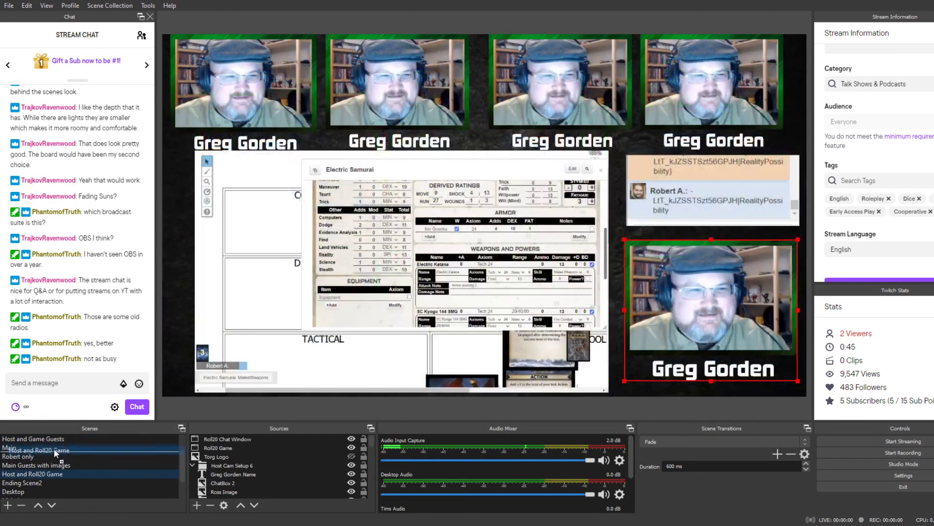
click(56, 446)
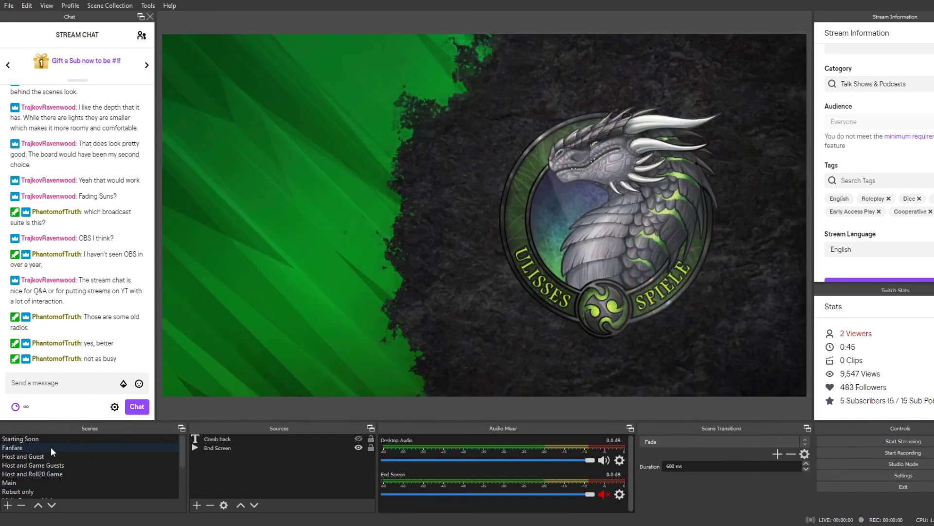
click(46, 474)
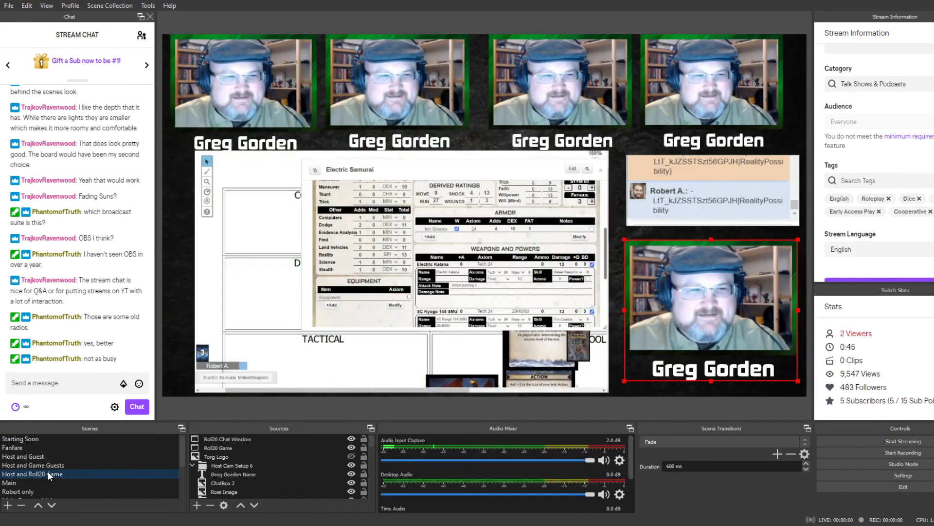
click(51, 466)
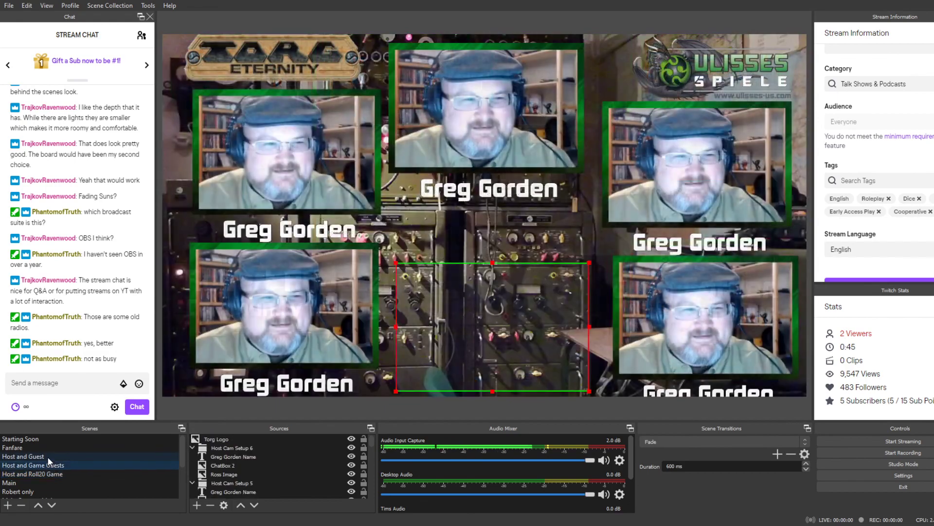
click(47, 456)
click(52, 464)
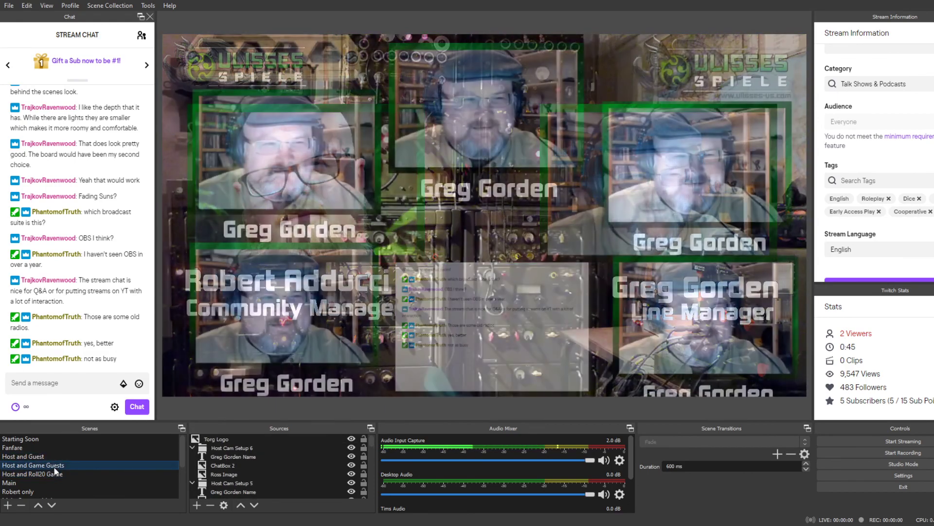
click(57, 474)
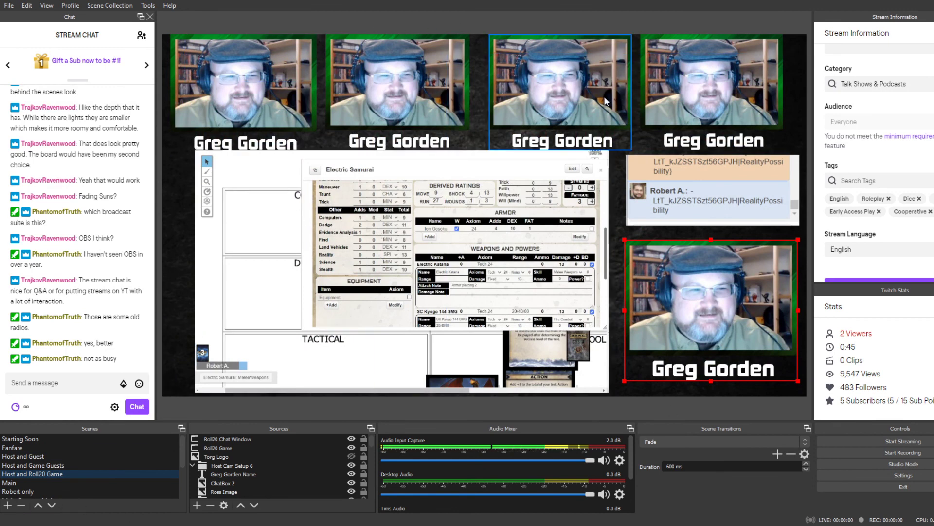
- In the Host and Guest scene, shift the Ulisses Spiele logo slightly within the top-left corner
click(45, 457)
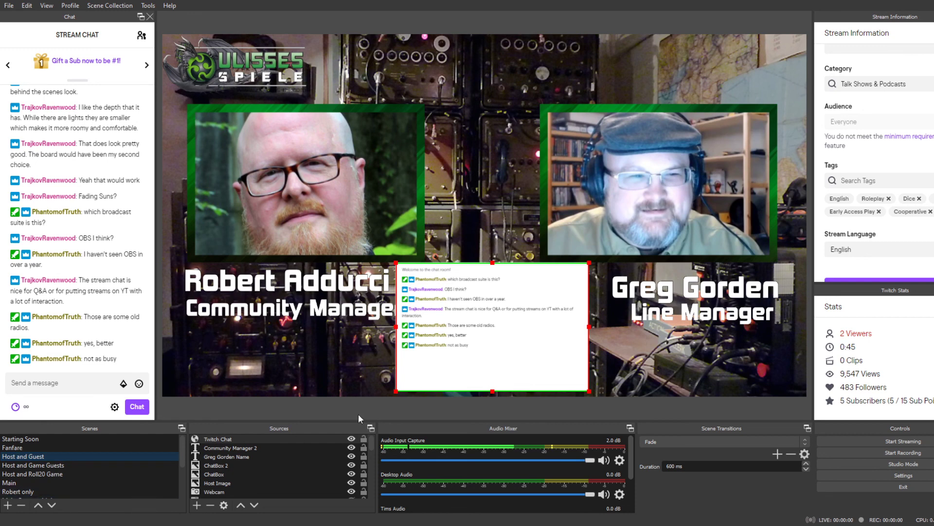
mouse_move(194, 68)
mouse_down()
mouse_move(214, 109)
mouse_move(211, 75)
mouse_up()
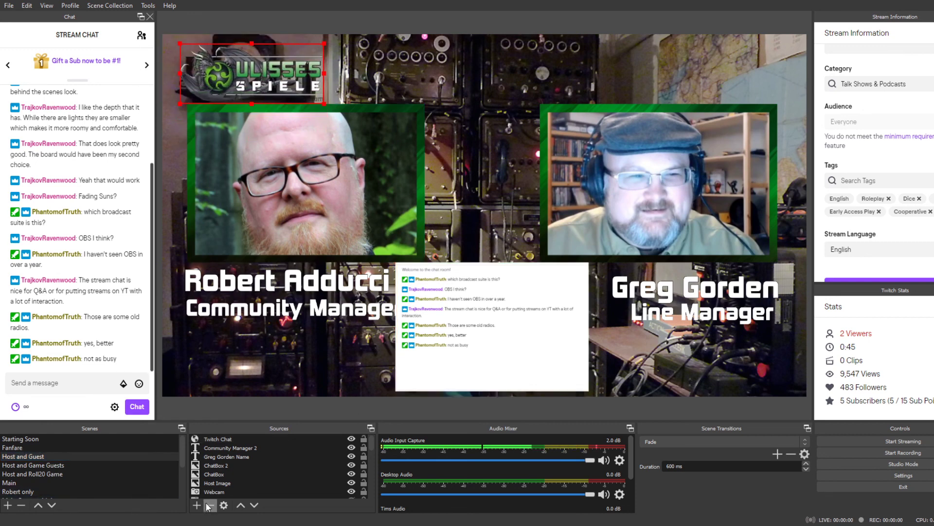